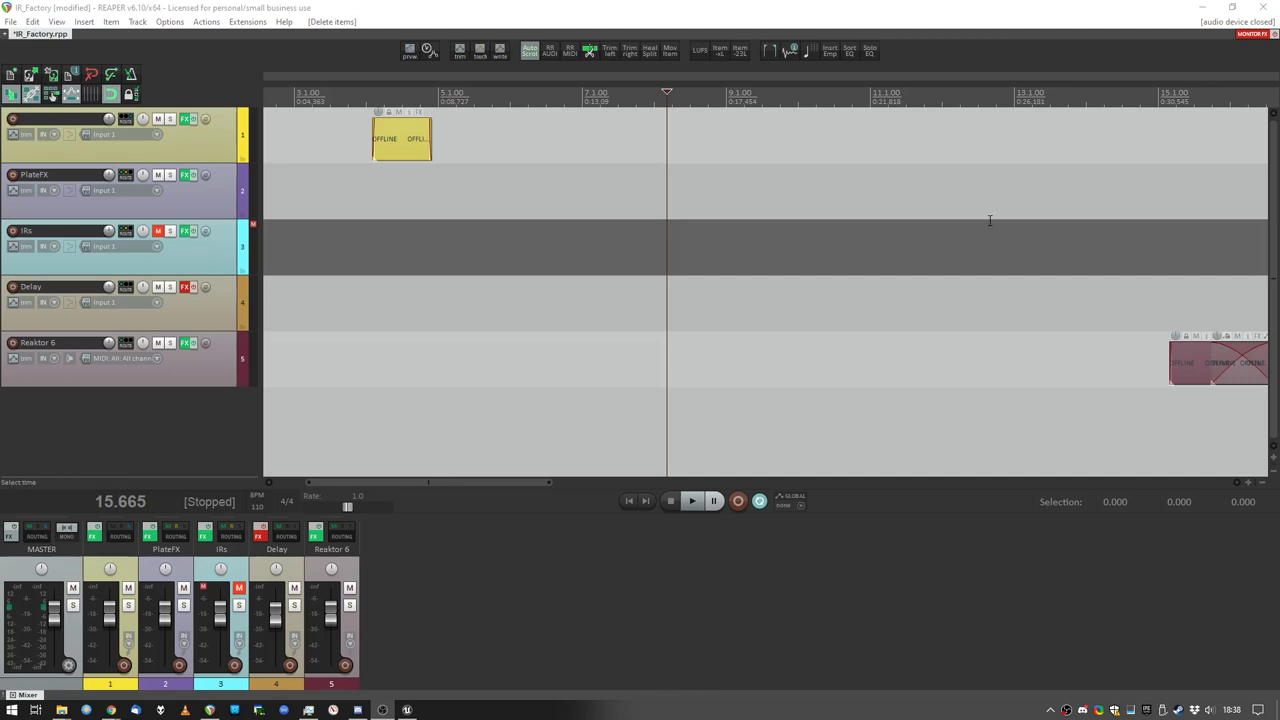
# Step: View the RC 48 SmallRoom reverb on the PlateFX track, then close its window
pyautogui.click(217, 204)
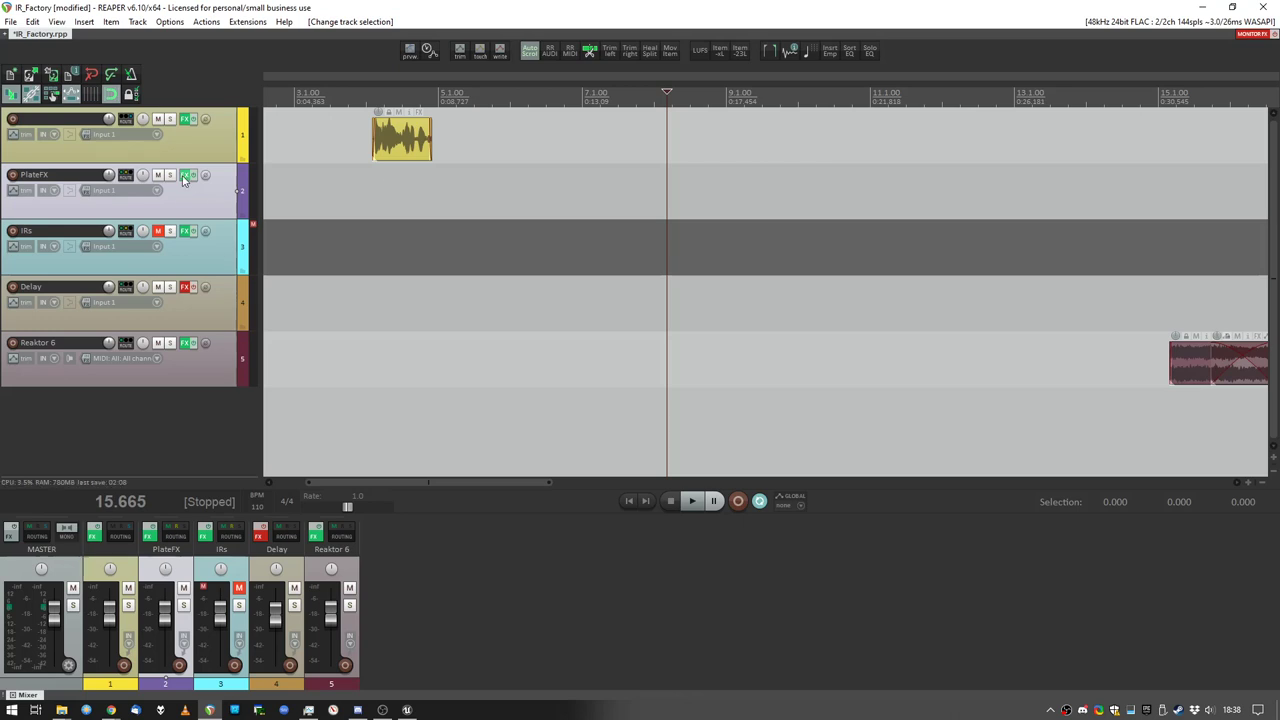
pyautogui.rightClick(184, 179)
pyautogui.click(220, 204)
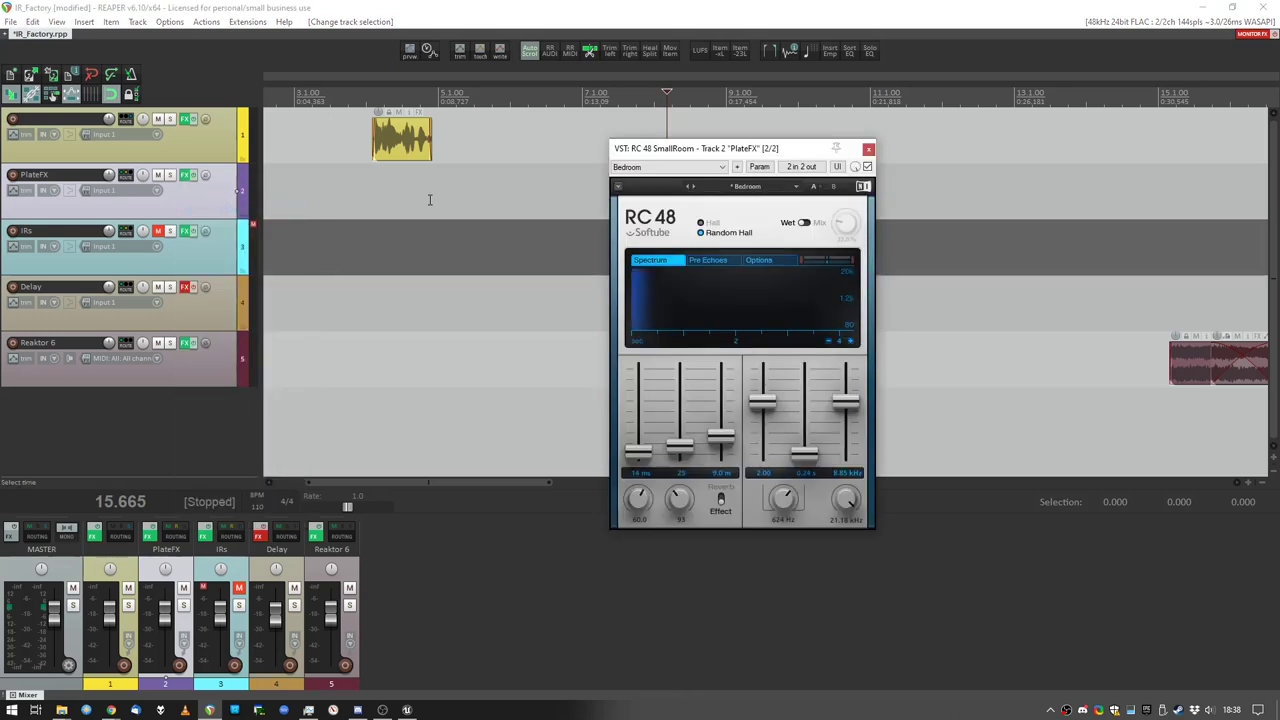
pyautogui.moveTo(734, 149); pyautogui.dragTo(890, 242)
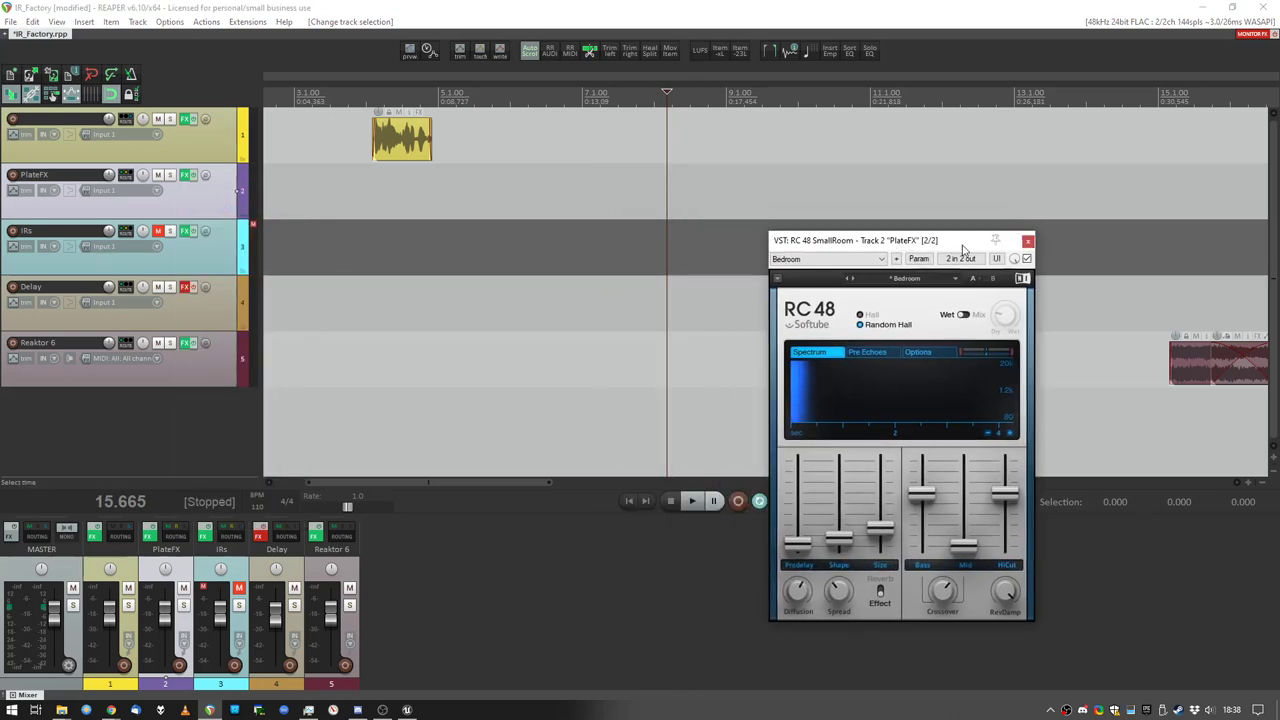
pyautogui.click(1027, 241)
# Step: Play the audio clip on the first track from its beginning to hear it through the reverb
pyautogui.click(373, 202)
pyautogui.scroll(4, 373, 202)
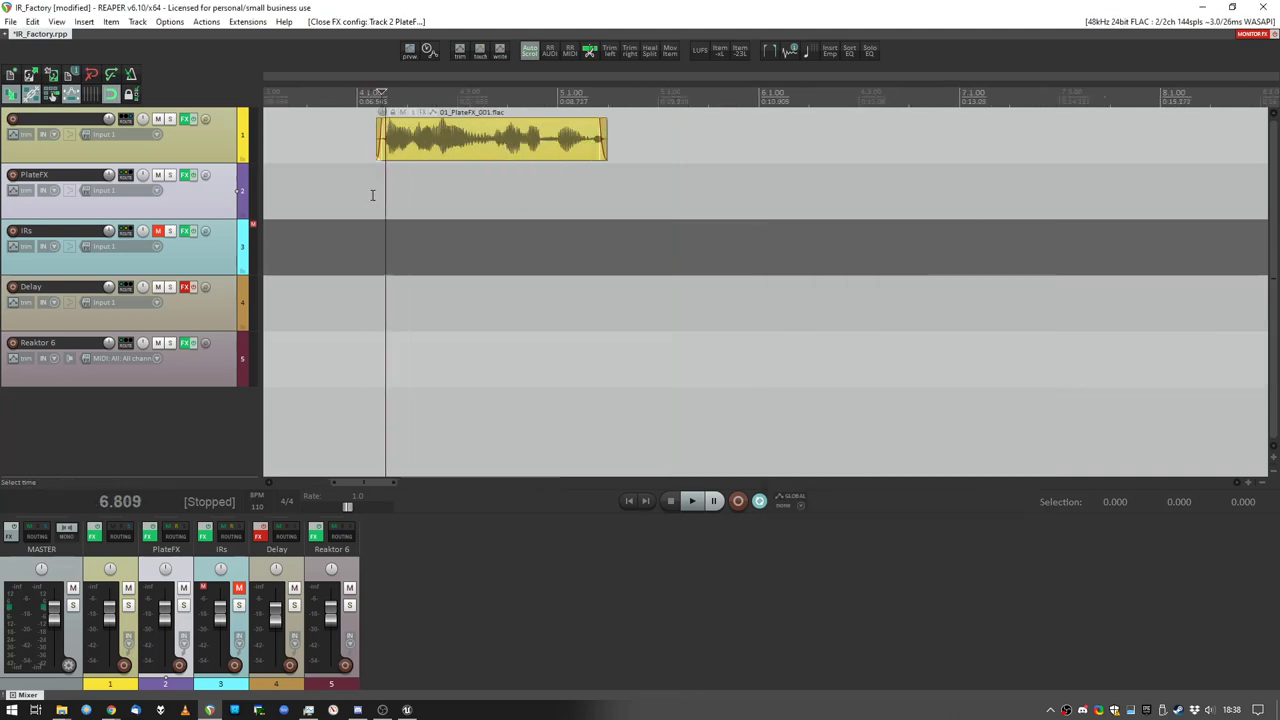
pyautogui.click(436, 204)
pyautogui.press('space')
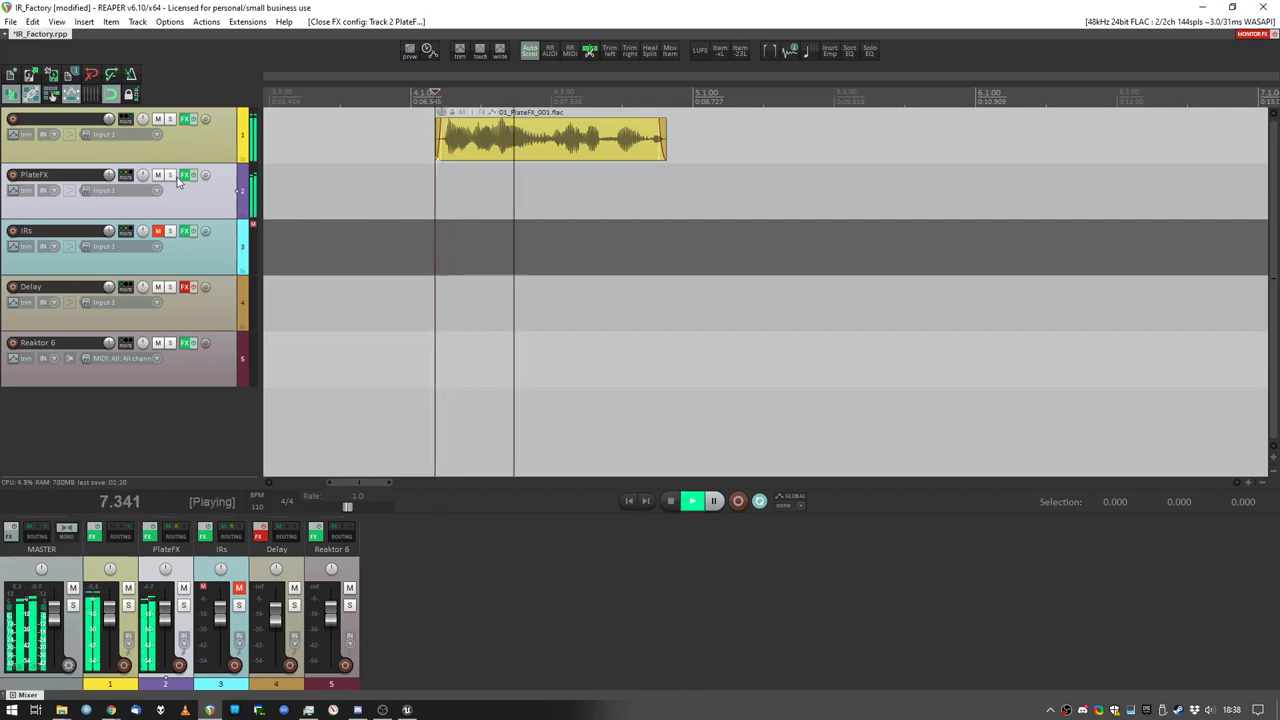
pyautogui.press('space')
# Step: Examine the PlateFX track's effect chain with the RC 48 reverbs and close it again
pyautogui.click(186, 176)
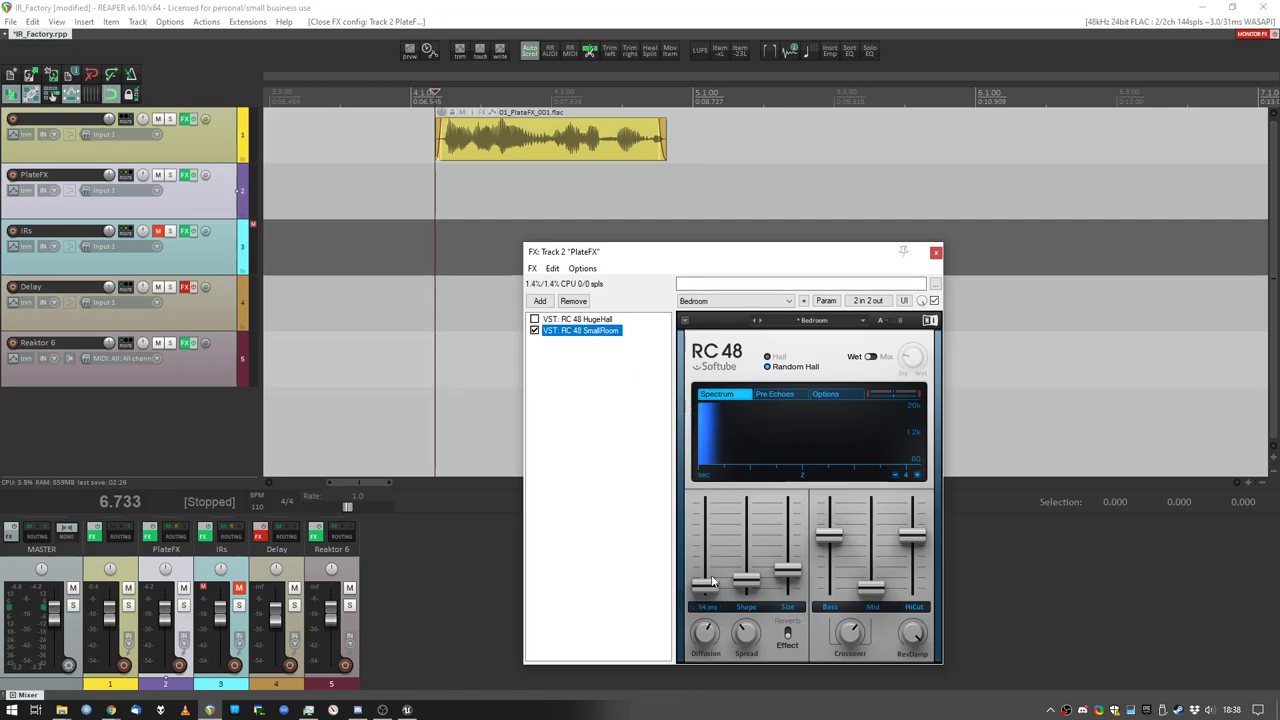
pyautogui.press('Escape')
pyautogui.scroll(-4, 310, 212)
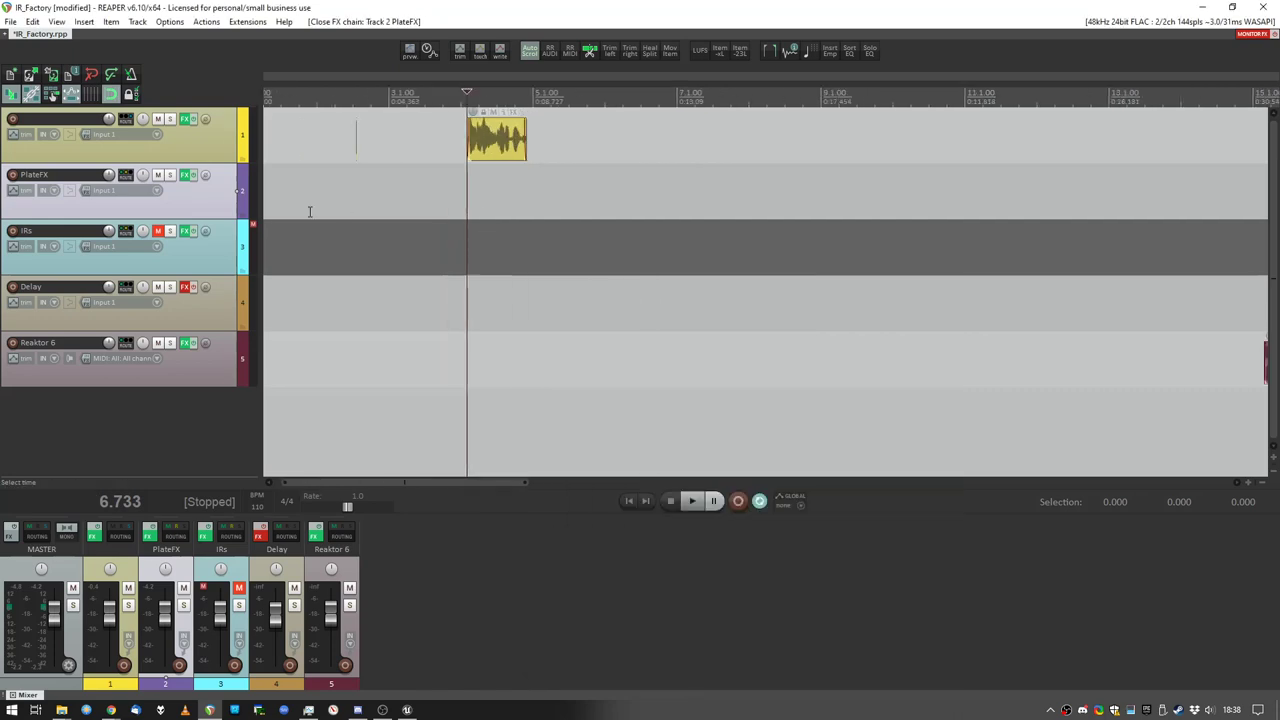
# Step: Open the IRs track's effect chain showing the ReaVerb plug-in
pyautogui.click(187, 232)
pyautogui.moveTo(515, 195); pyautogui.dragTo(596, 210)
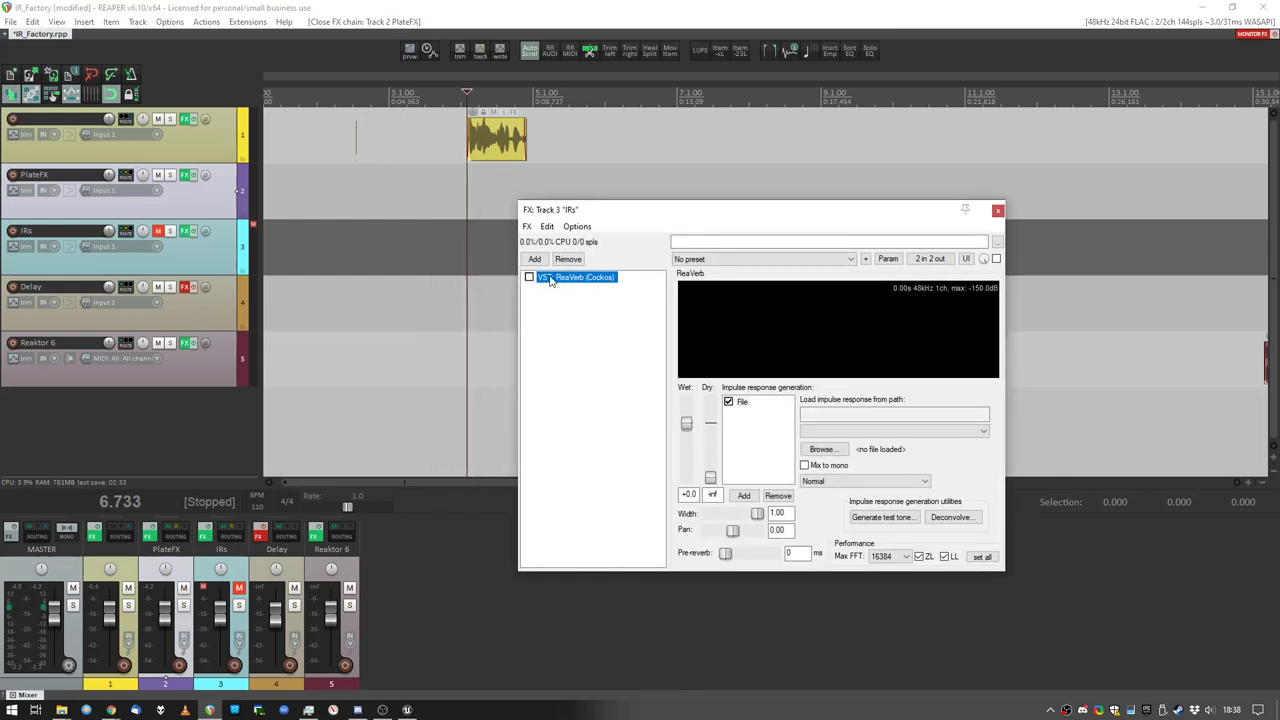
pyautogui.click(746, 498)
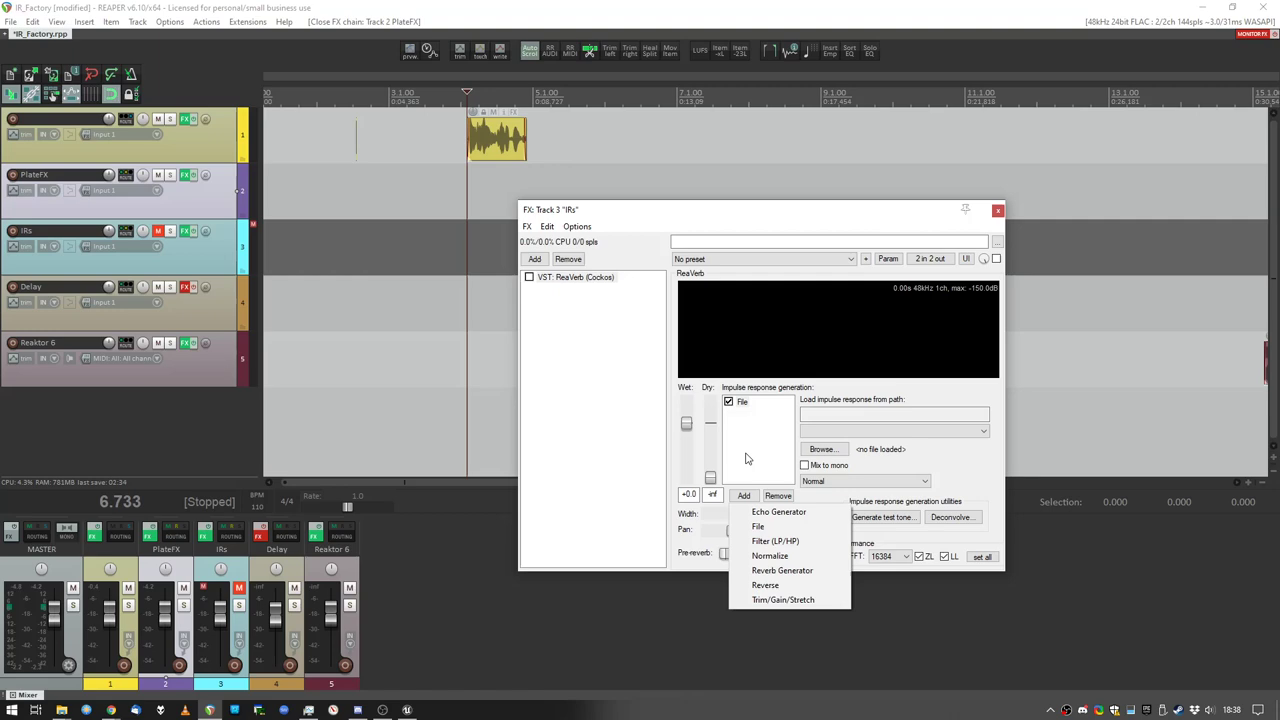
pyautogui.click(769, 528)
pyautogui.click(1112, 572)
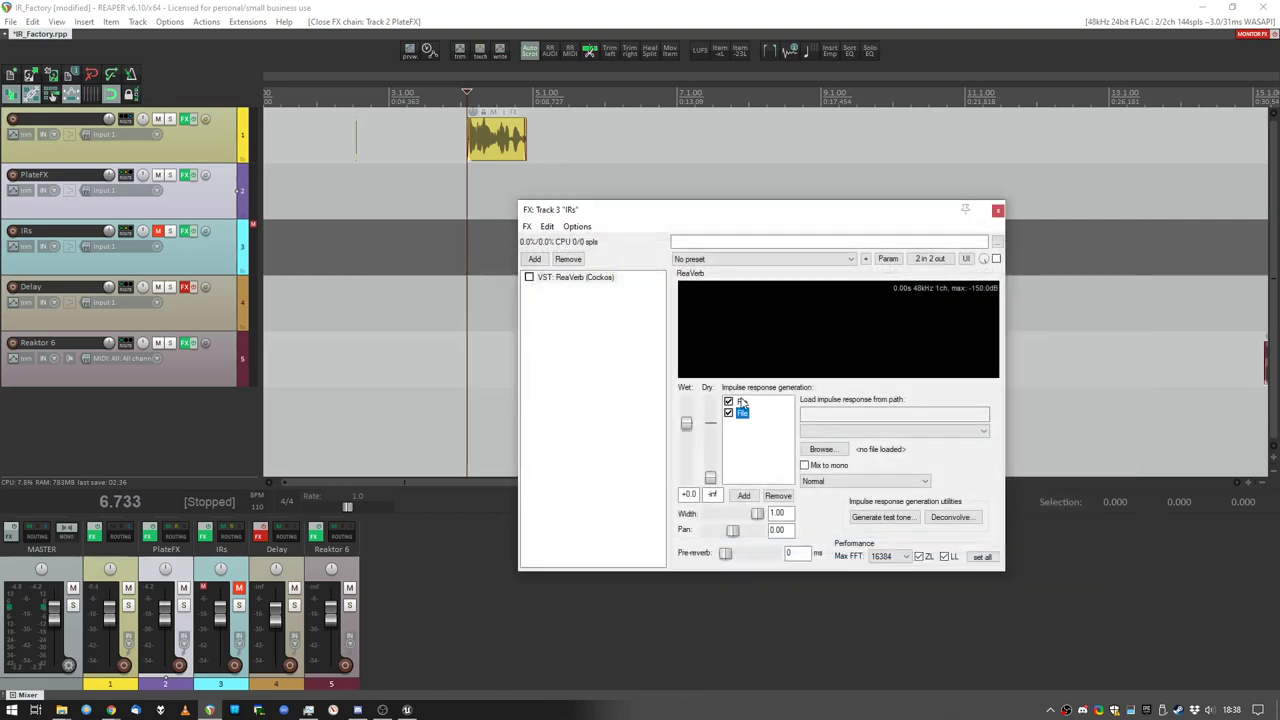
pyautogui.click(778, 495)
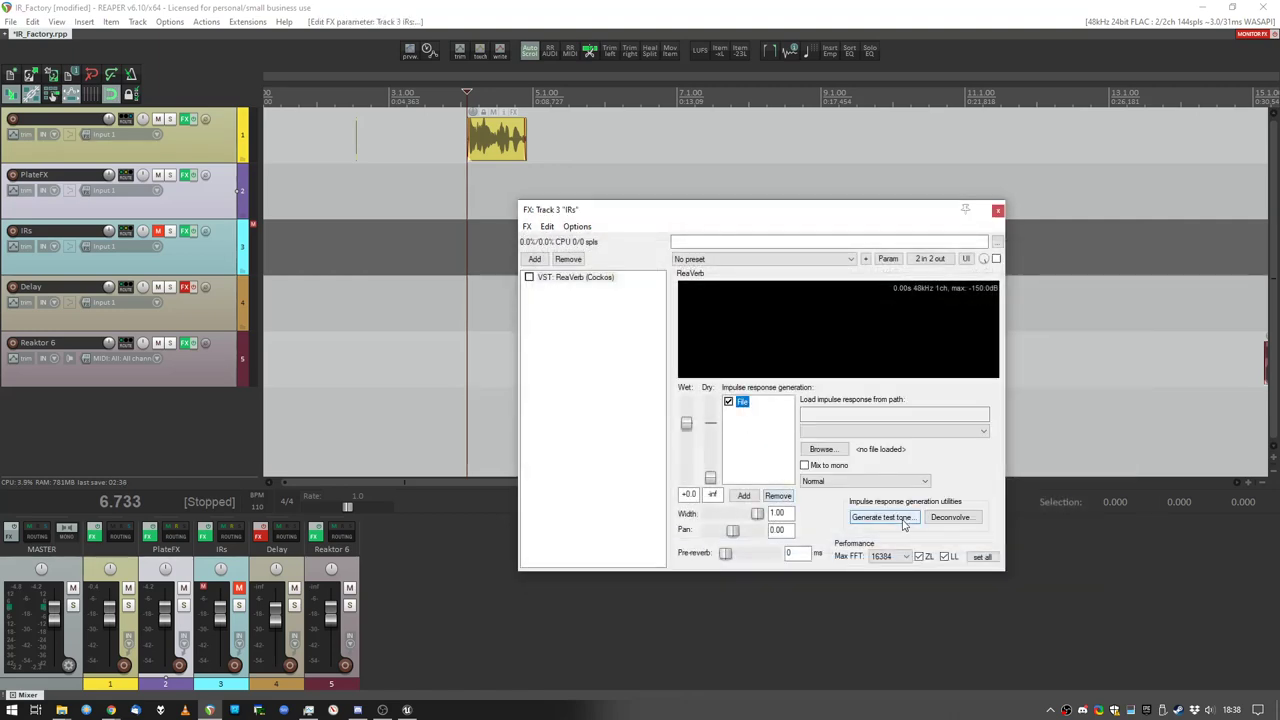
# Step: Generate a 4.0 s, 48000 Hz, 32-bit test tone in ReaVerb, overwrite sweep4sek.wav in SweepsETC, and close the effect chain
pyautogui.click(882, 517)
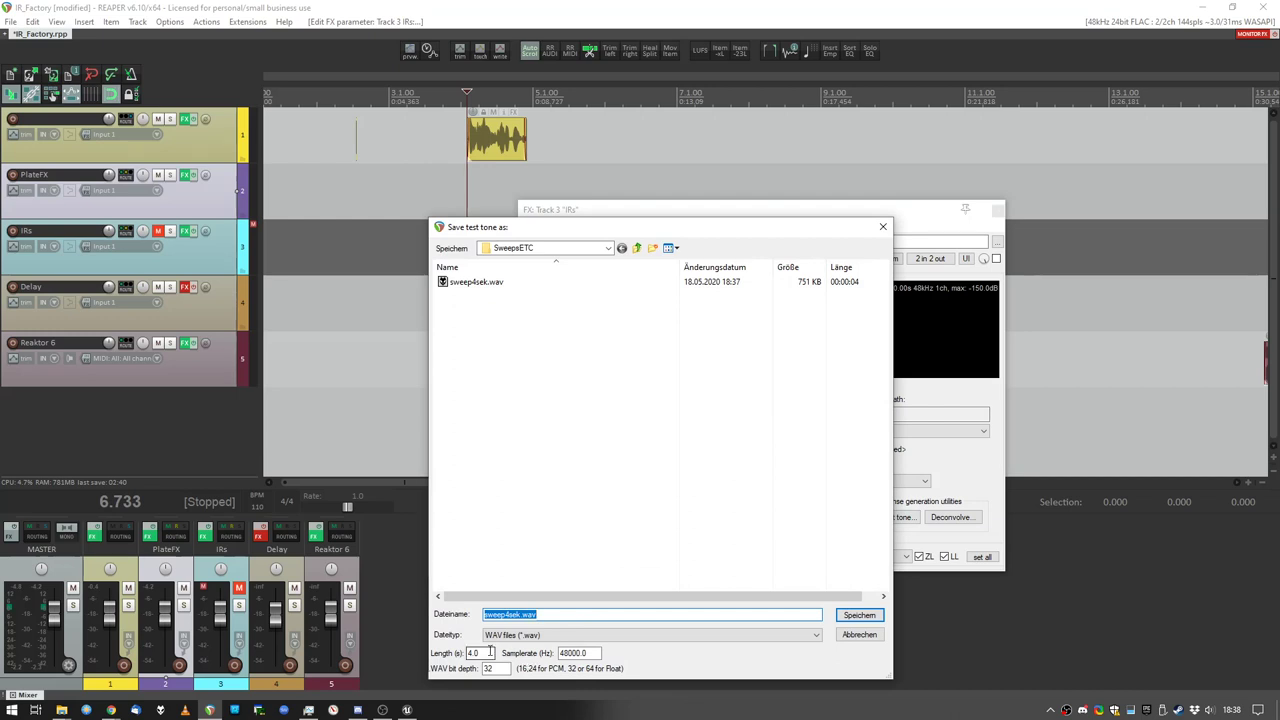
pyautogui.click(478, 284)
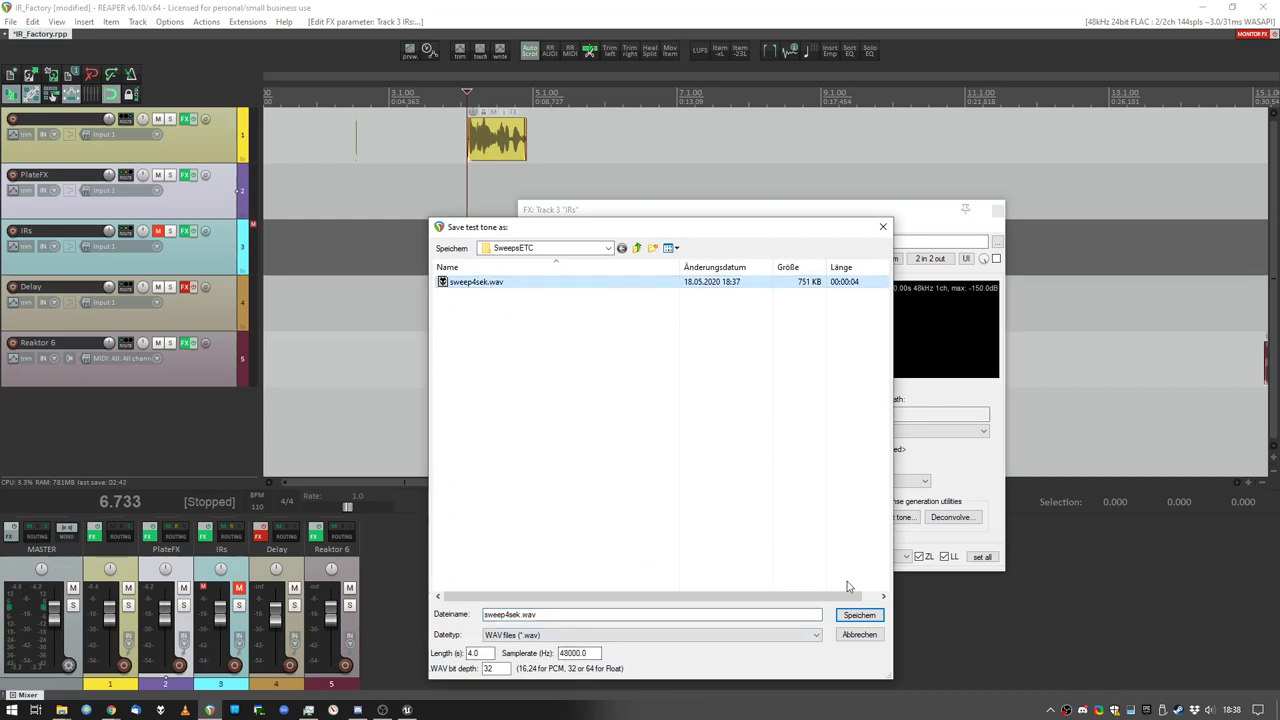
pyautogui.click(866, 616)
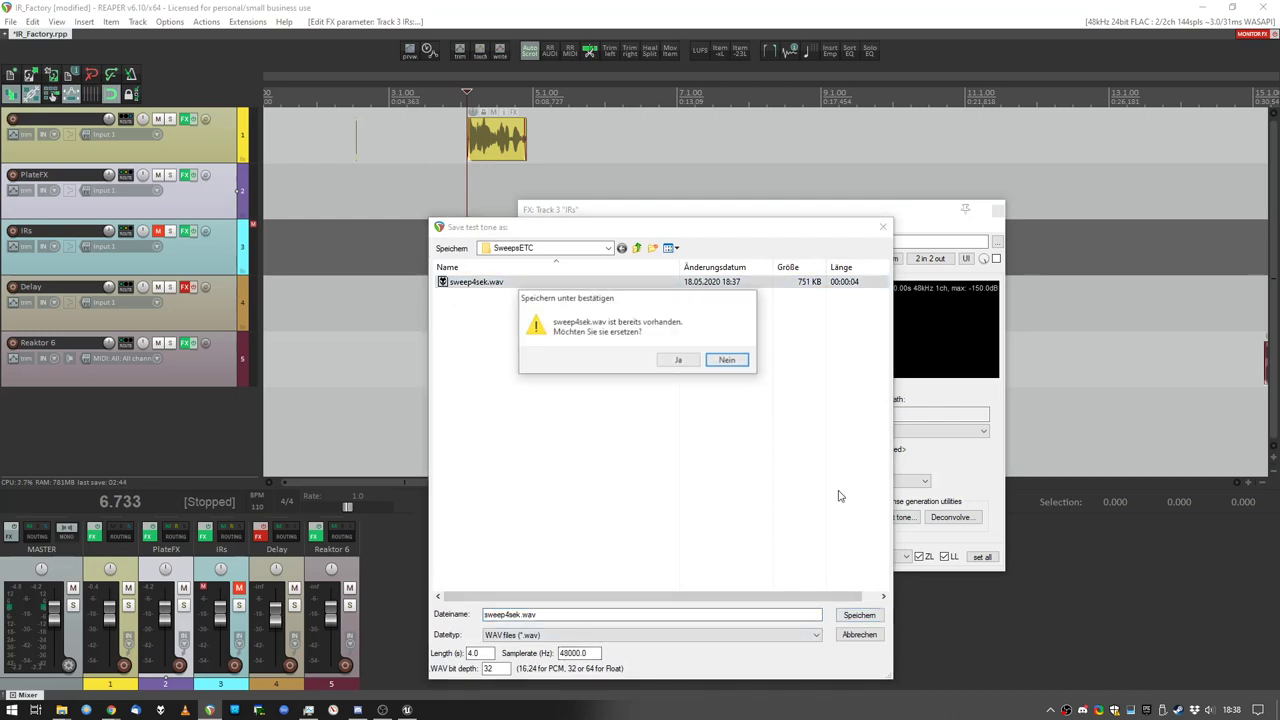
pyautogui.click(679, 361)
pyautogui.click(997, 211)
# Step: Bring sweep4sek.wav from the SweepsETC folder in the file explorer onto the PlateFX track, after the first track's clip
pyautogui.hotkey('alt', 'Tab')
pyautogui.press('Tab')
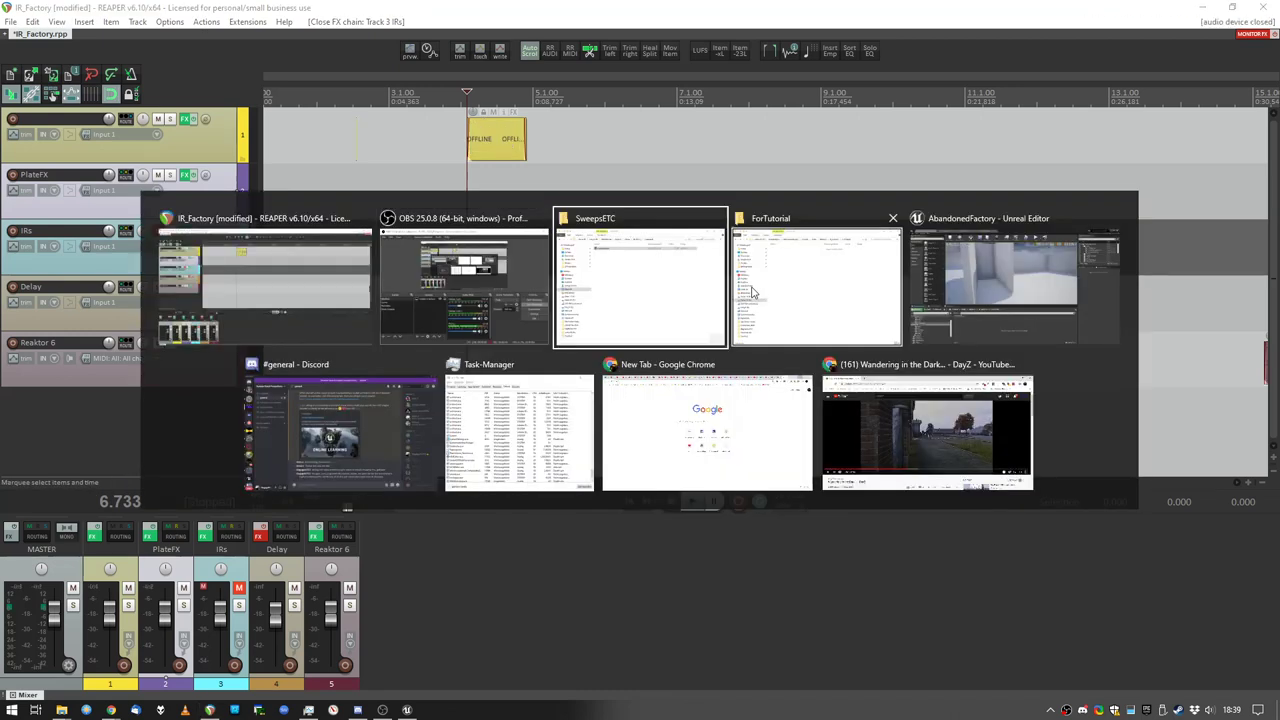
pyautogui.moveTo(751, 216); pyautogui.dragTo(820, 282)
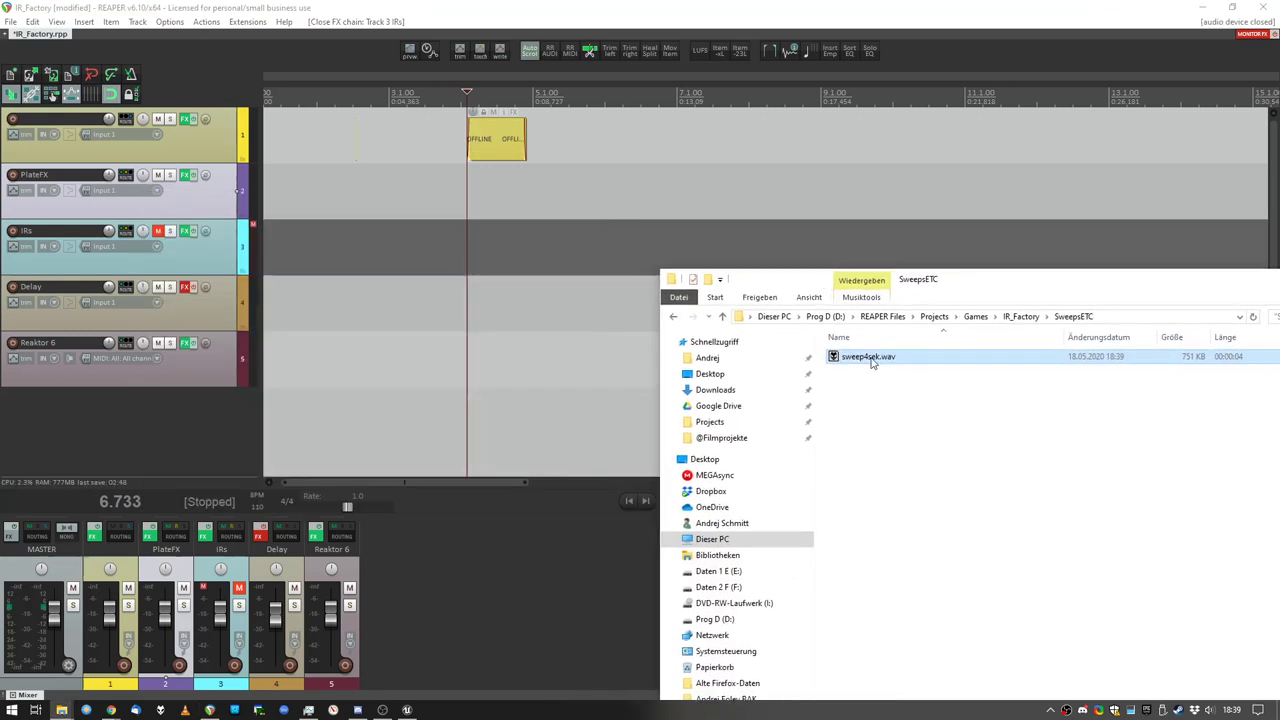
pyautogui.moveTo(871, 362); pyautogui.dragTo(600, 214)
pyautogui.click(544, 232)
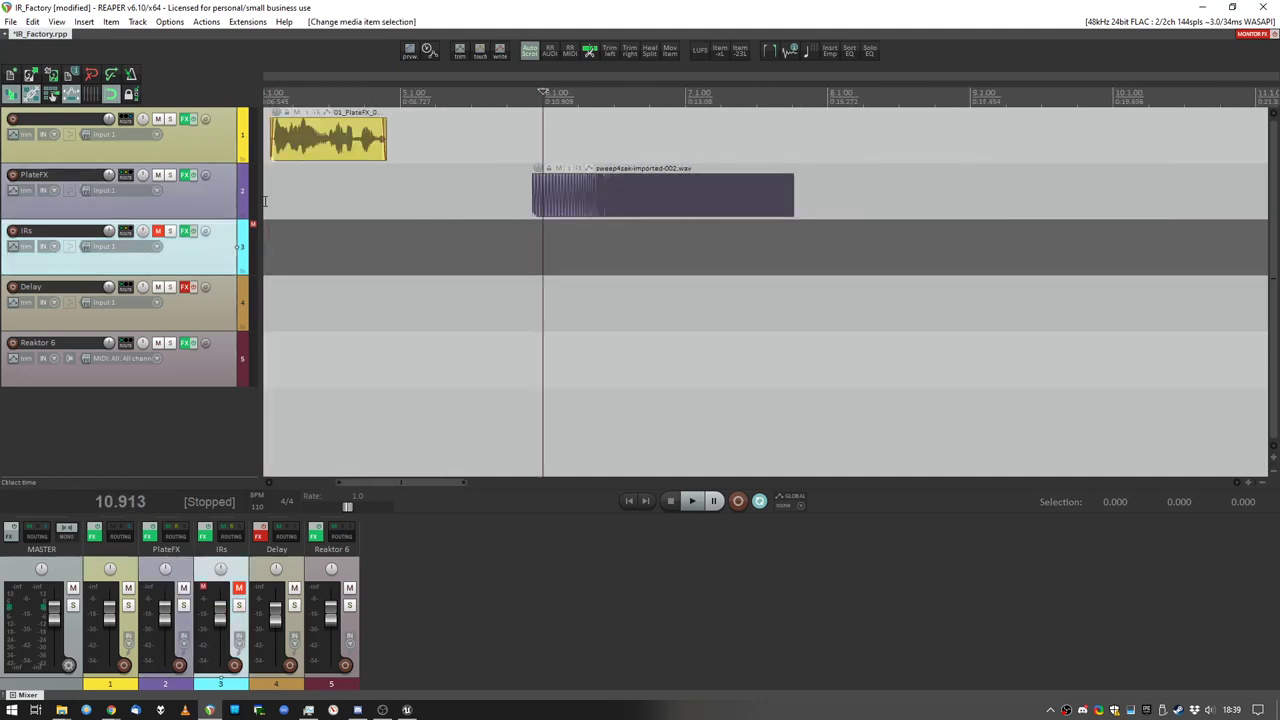
# Step: Check the wet/mix setting of the RC 48 SmallRoom reverb on the PlateFX track
pyautogui.scroll(4, 572, 210)
pyautogui.scroll(-3, 589, 208)
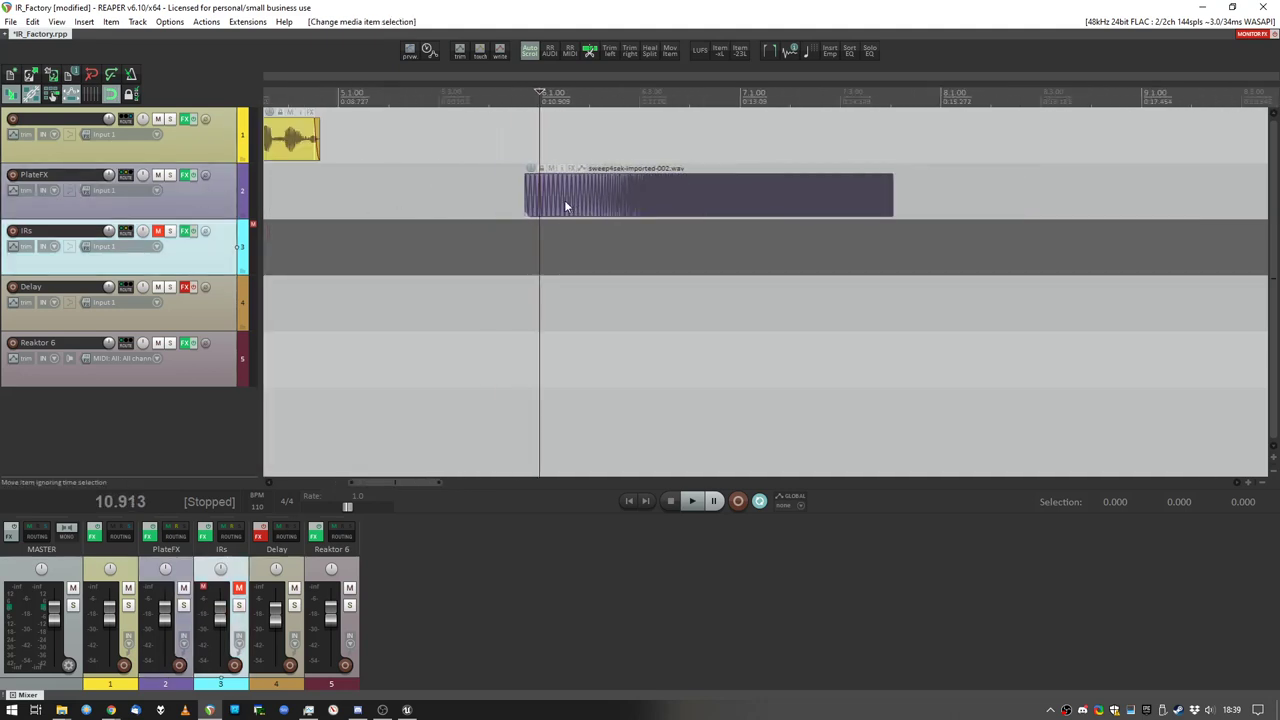
pyautogui.click(201, 188)
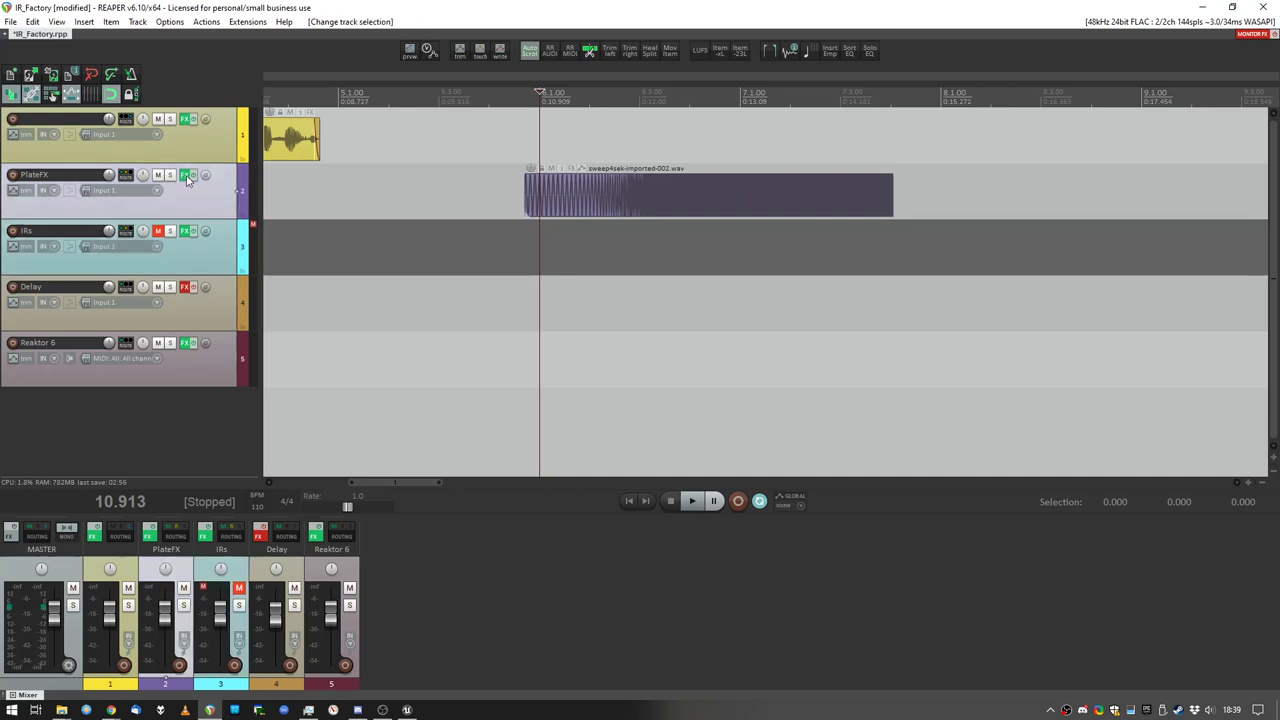
pyautogui.click(185, 175)
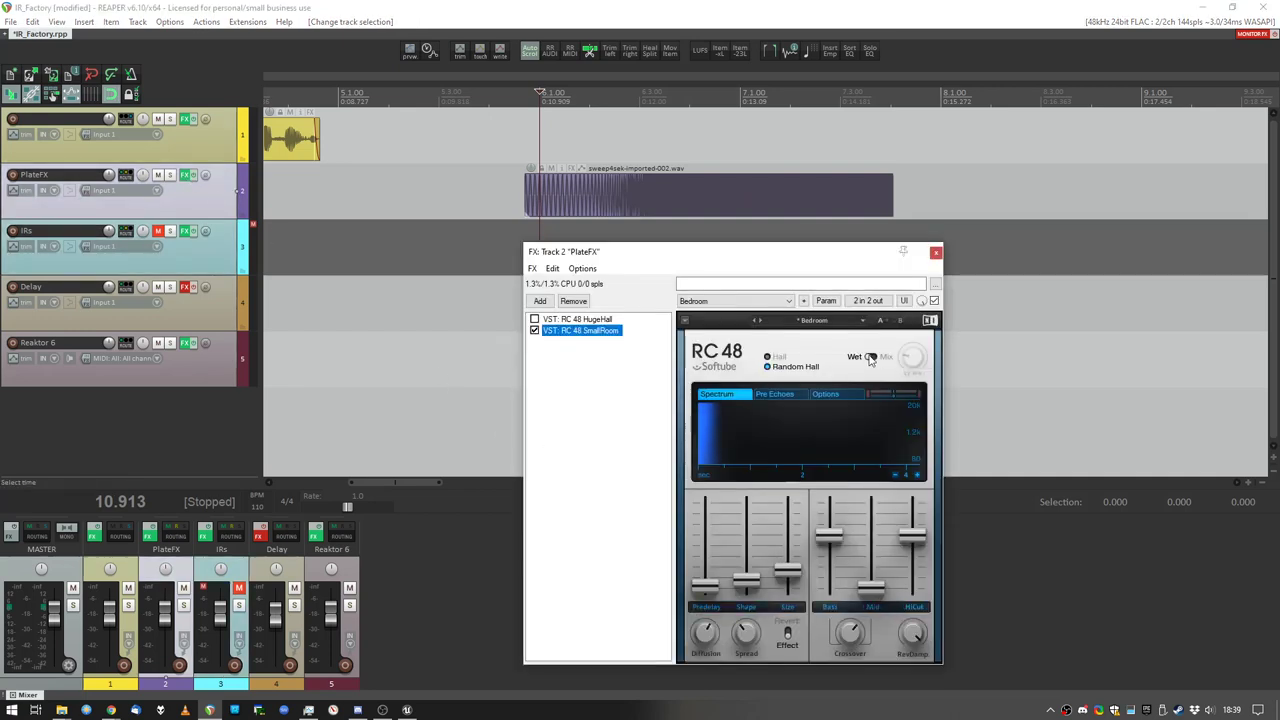
pyautogui.press('Escape')
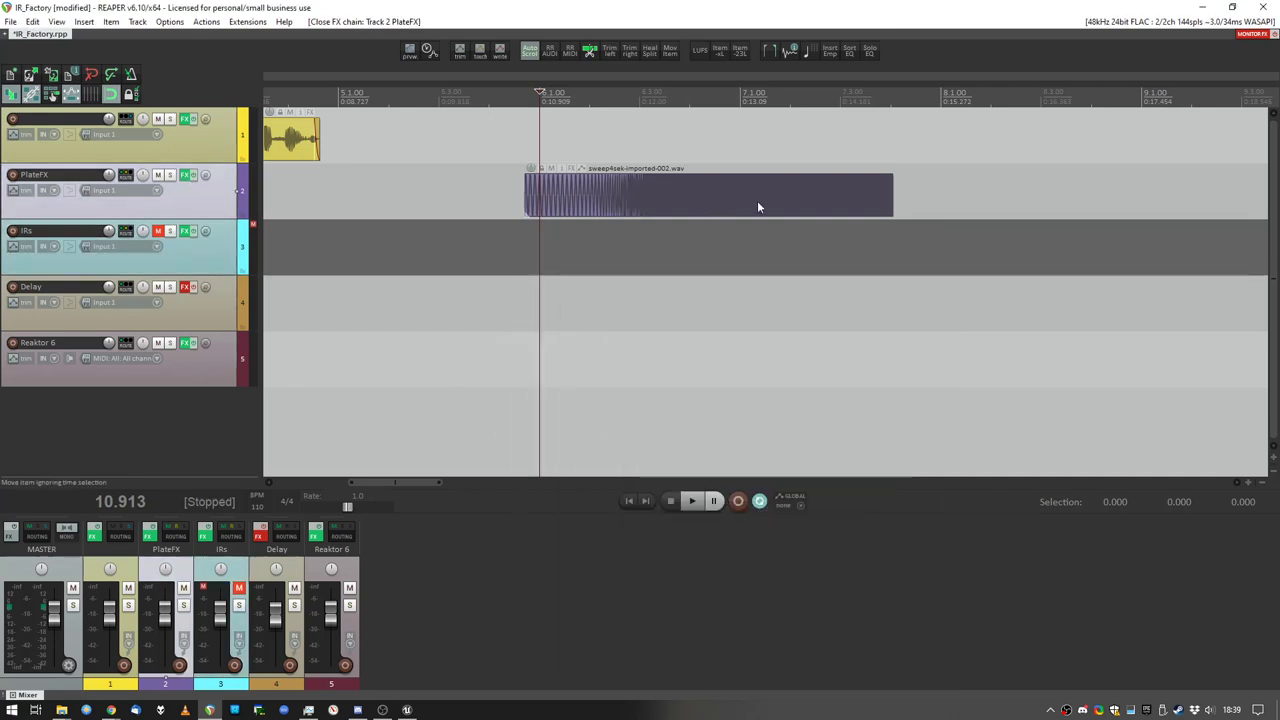
# Step: Add a very short fade-out at the end of the sweep item on the PlateFX track
pyautogui.scroll(4, 750, 192)
pyautogui.scroll(-6, 780, 190)
pyautogui.scroll(6, 806, 190)
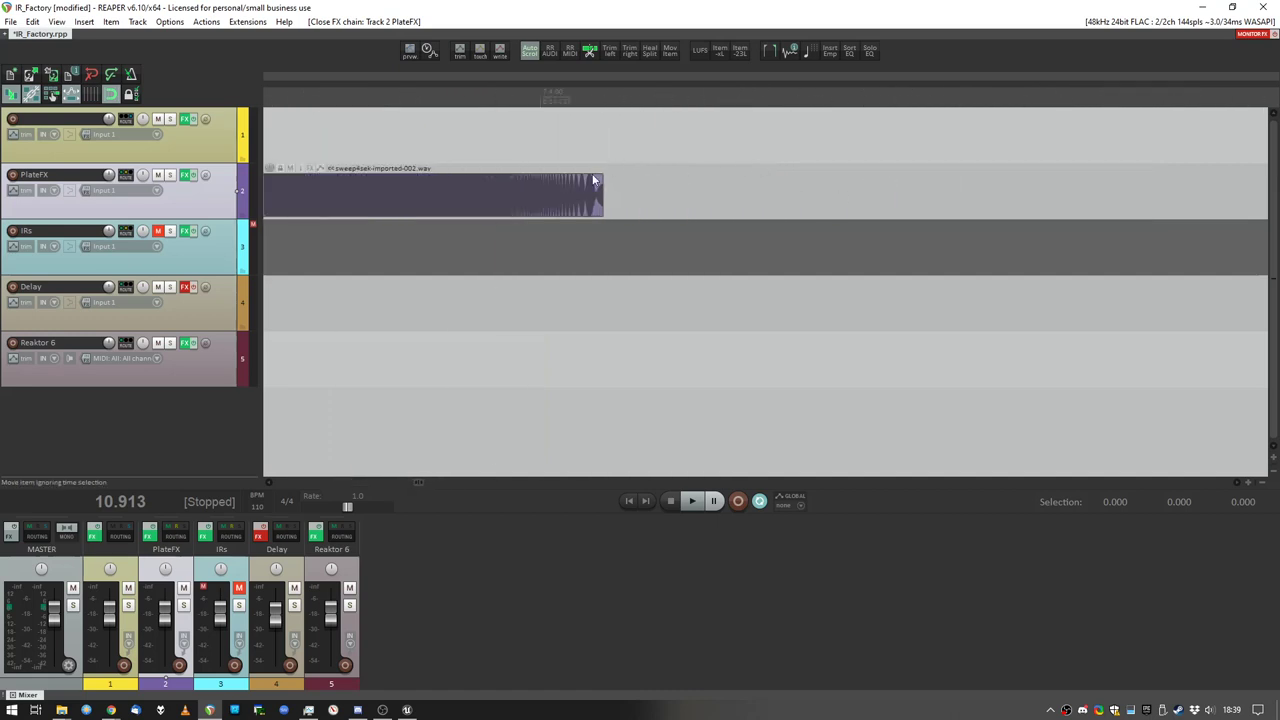
pyautogui.scroll(4, 595, 180)
pyautogui.moveTo(631, 176); pyautogui.dragTo(354, 175)
# Step: Play the sweep near its end and again from its middle to check the sound and level
pyautogui.scroll(-5, 355, 175)
pyautogui.scroll(-5, 353, 175)
pyautogui.click(311, 154)
pyautogui.press('space')
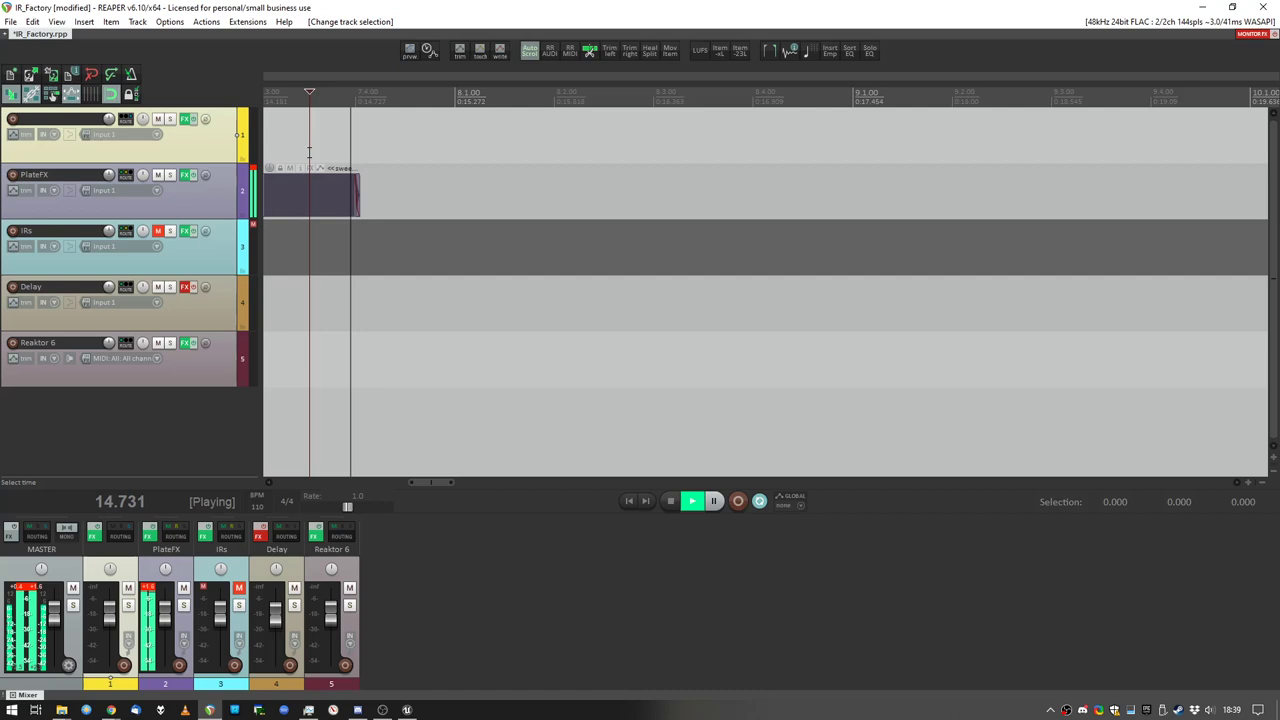
pyautogui.press('space')
pyautogui.moveTo(315, 156); pyautogui.dragTo(743, 174, button='middle')
pyautogui.scroll(-4, 561, 236)
pyautogui.click(529, 240)
pyautogui.press('space')
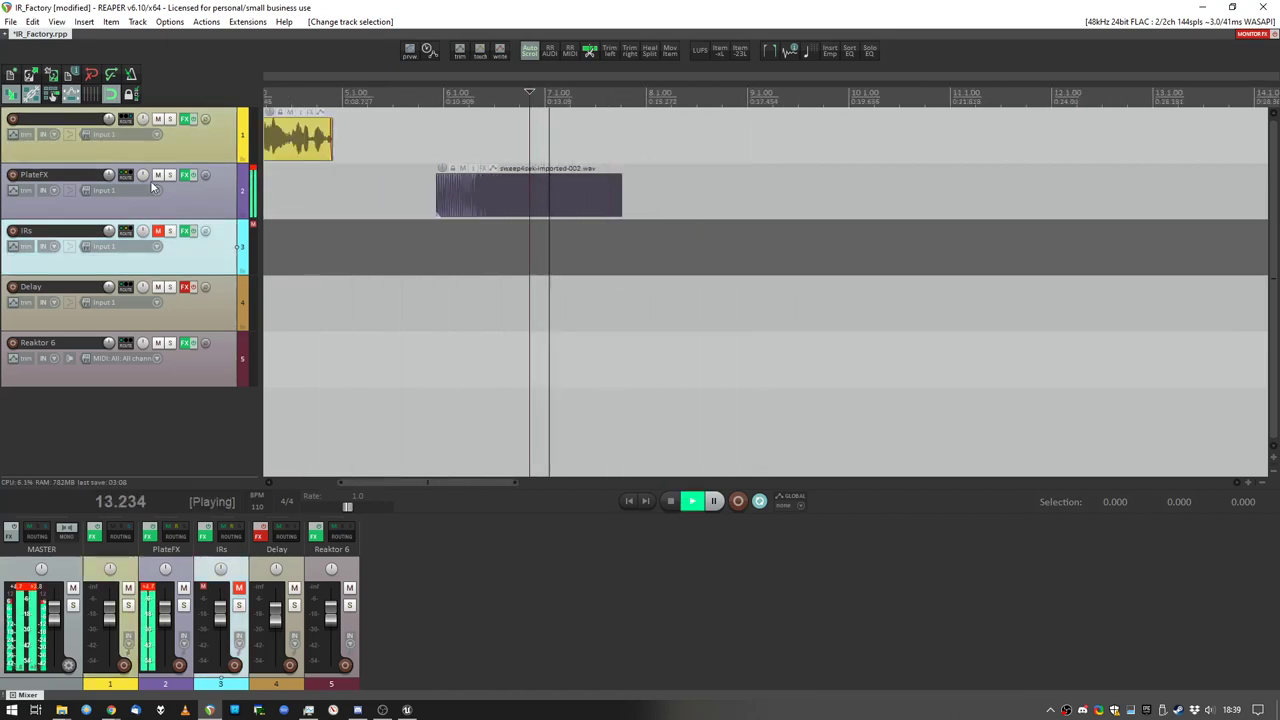
pyautogui.press('space')
# Step: Lower the sweep item's volume to -6 dB and play it back to check the level
pyautogui.moveTo(440, 165); pyautogui.dragTo(441, 188)
pyautogui.press('space')
pyautogui.press('space')
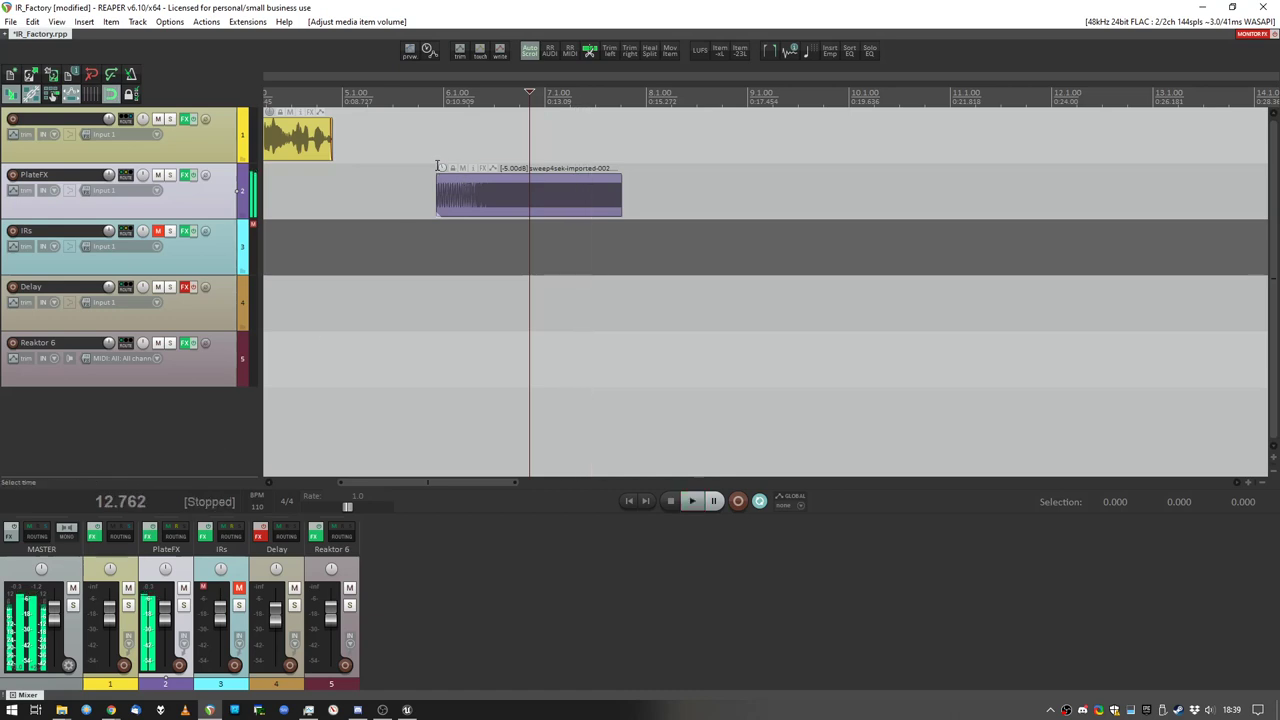
pyautogui.click(500, 232)
pyautogui.press('space')
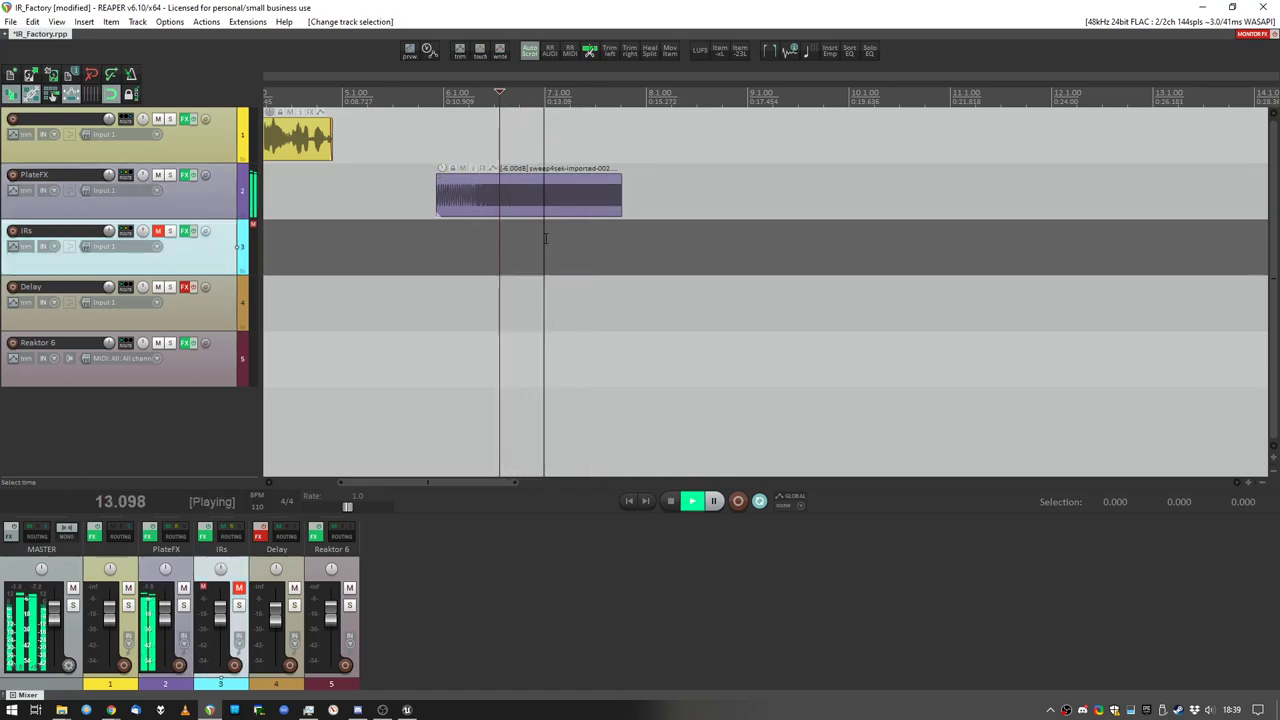
pyautogui.press('space')
# Step: Set the time selection to the sweep item and extend its end to about 15.88 s for the reverb tail
pyautogui.click(533, 191)
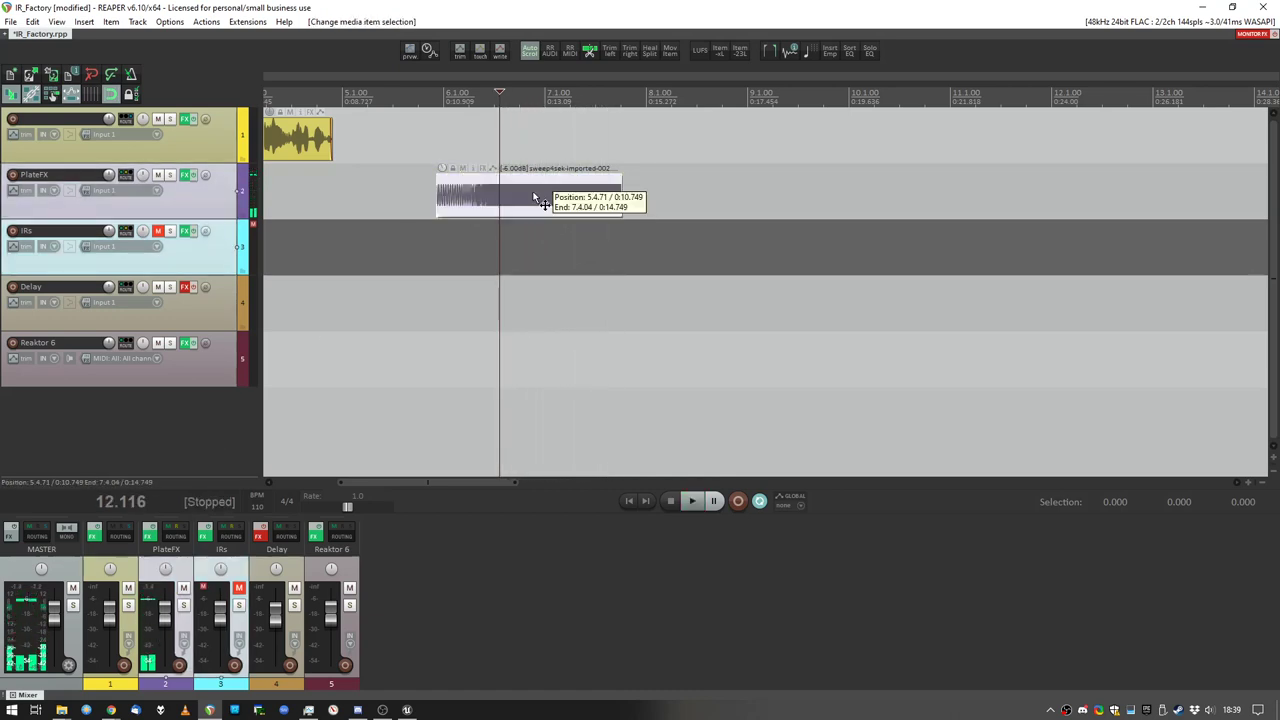
pyautogui.doubleClick(533, 191)
pyautogui.scroll(5, 608, 104)
pyautogui.click(608, 104)
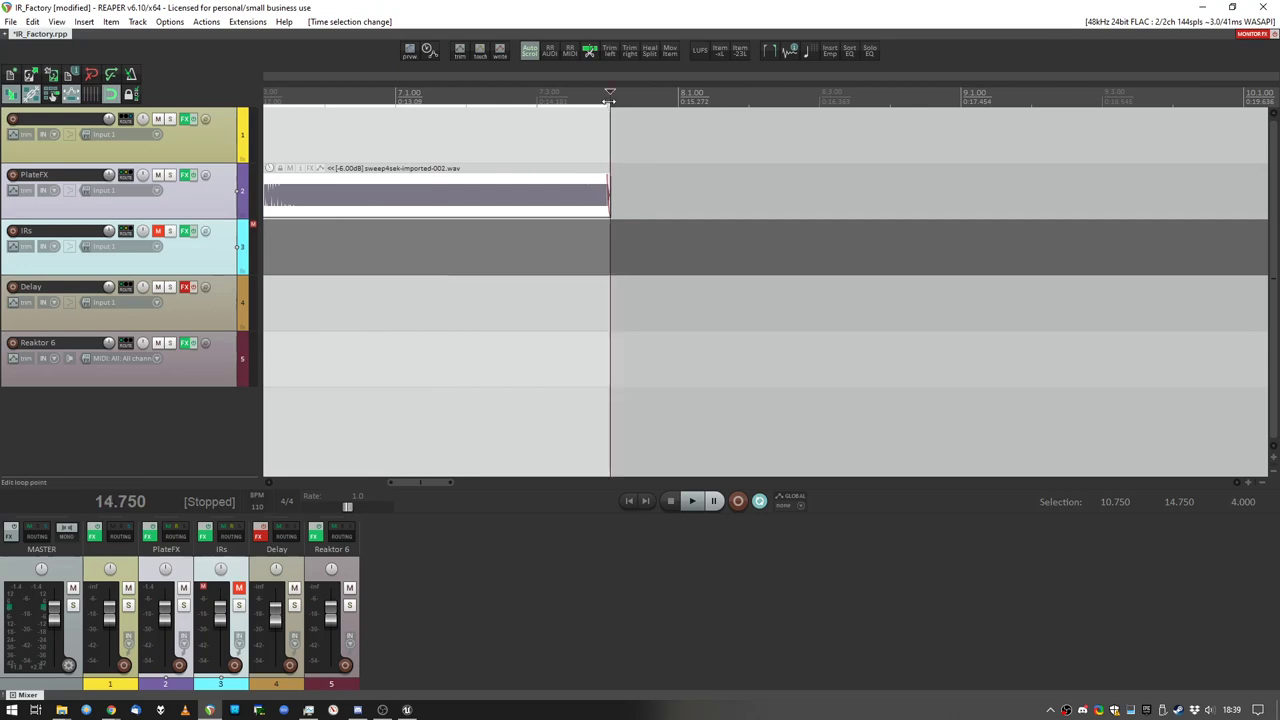
pyautogui.moveTo(609, 102); pyautogui.dragTo(757, 106)
# Step: Play the last part of the sweep to check its reverb tail within the time selection
pyautogui.click(591, 241)
pyautogui.press('space')
pyautogui.press('space')
pyautogui.scroll(-4, 664, 187)
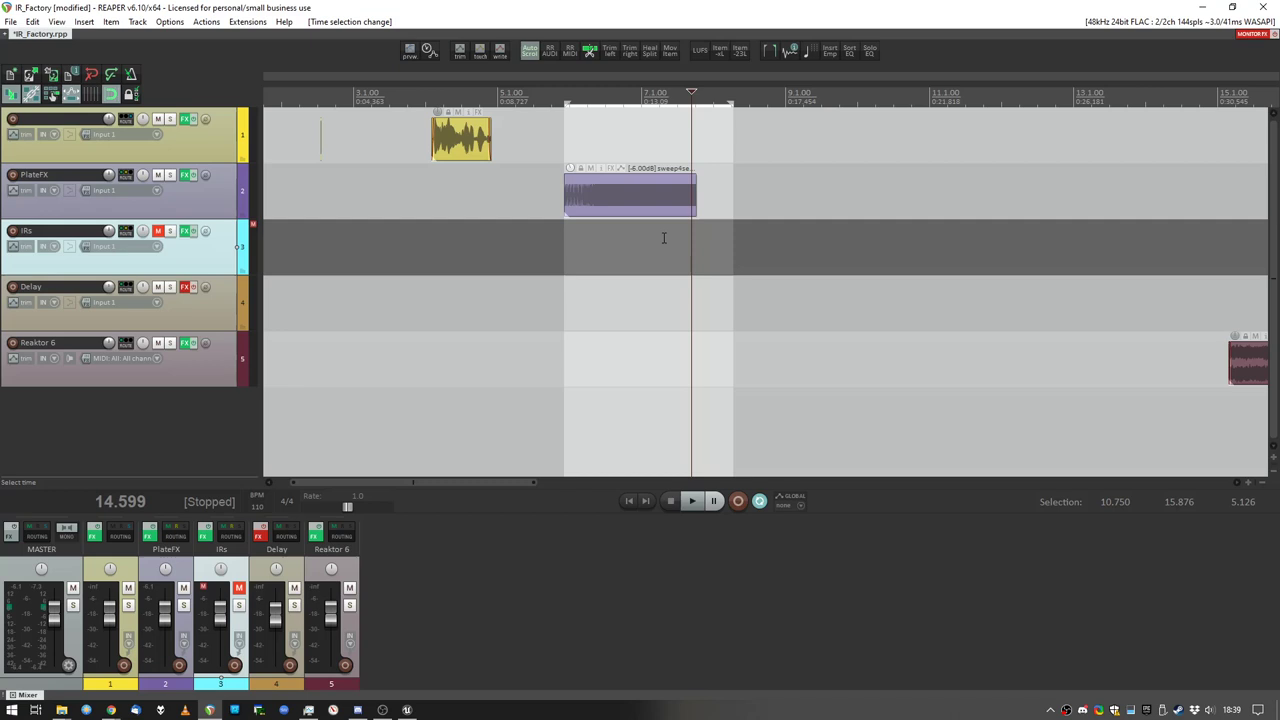
# Step: Configure the time selection's render with directory SweepsETC, file name SweepedBedroom and WAV bit depth 32 bit FP
pyautogui.hotkey('ctrl', 'alt', 'r')
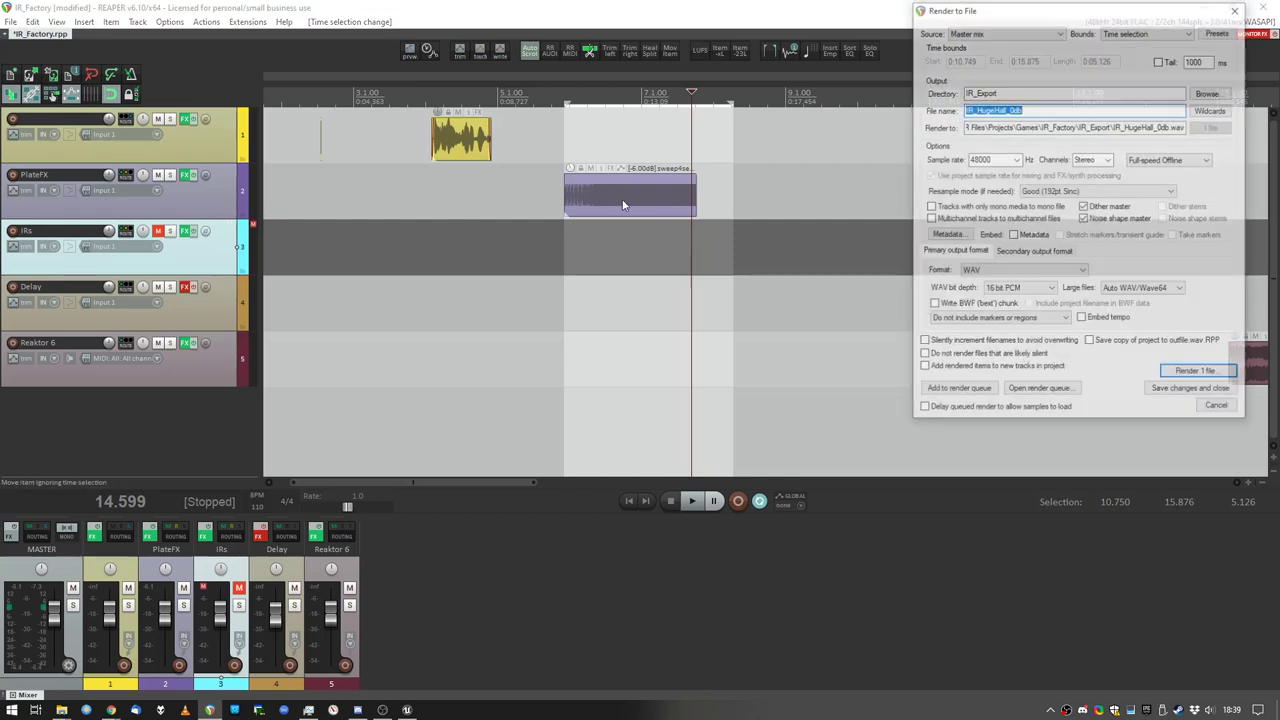
pyautogui.doubleClick(1029, 92)
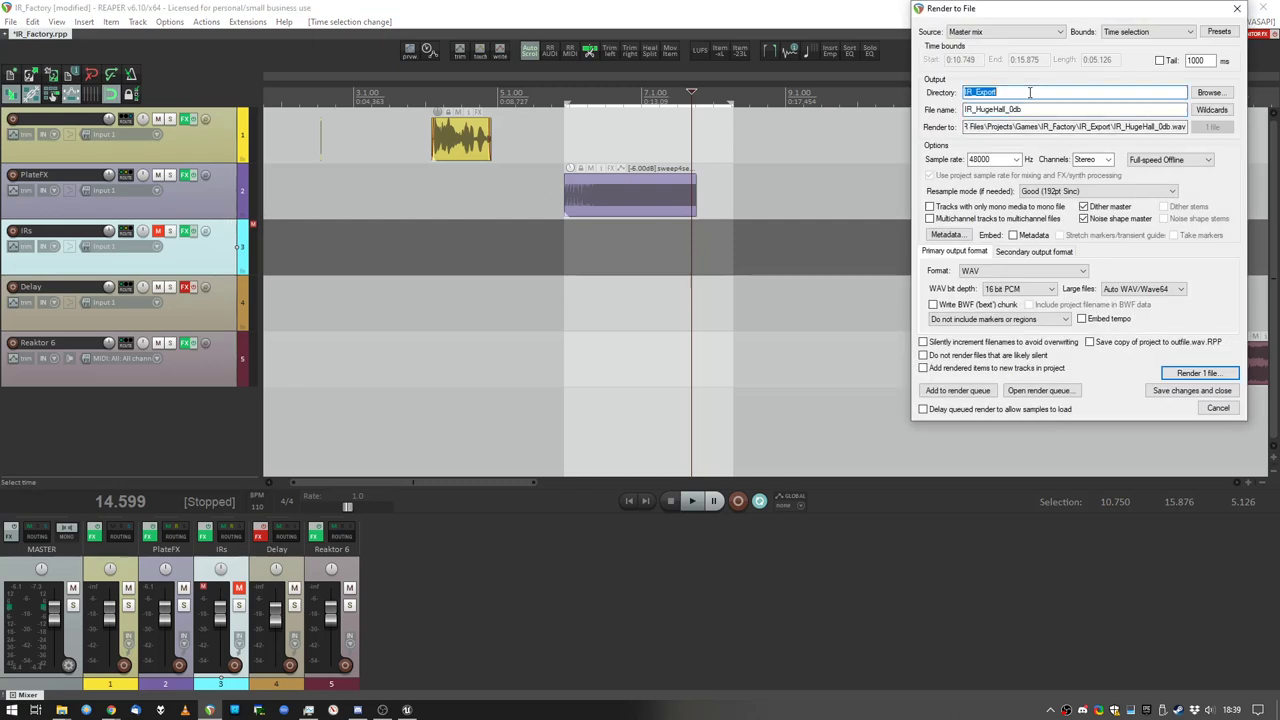
pyautogui.write('Swee')
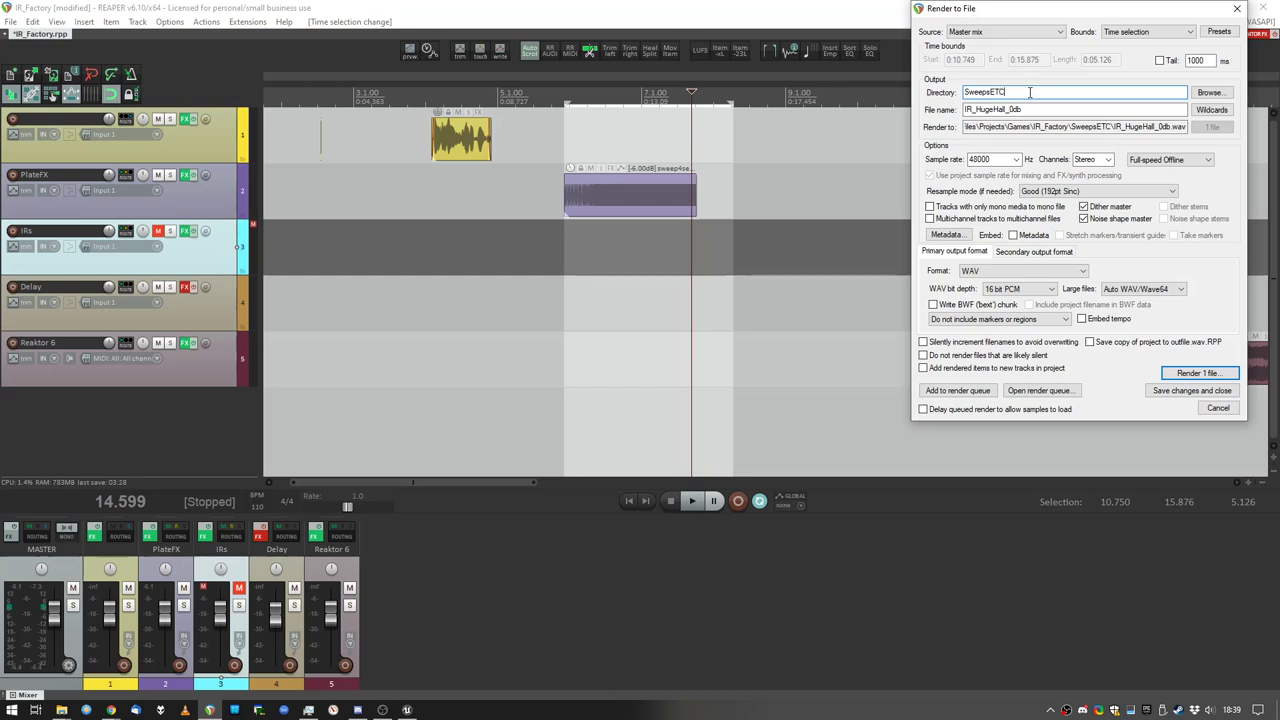
pyautogui.write('psETCSweep')
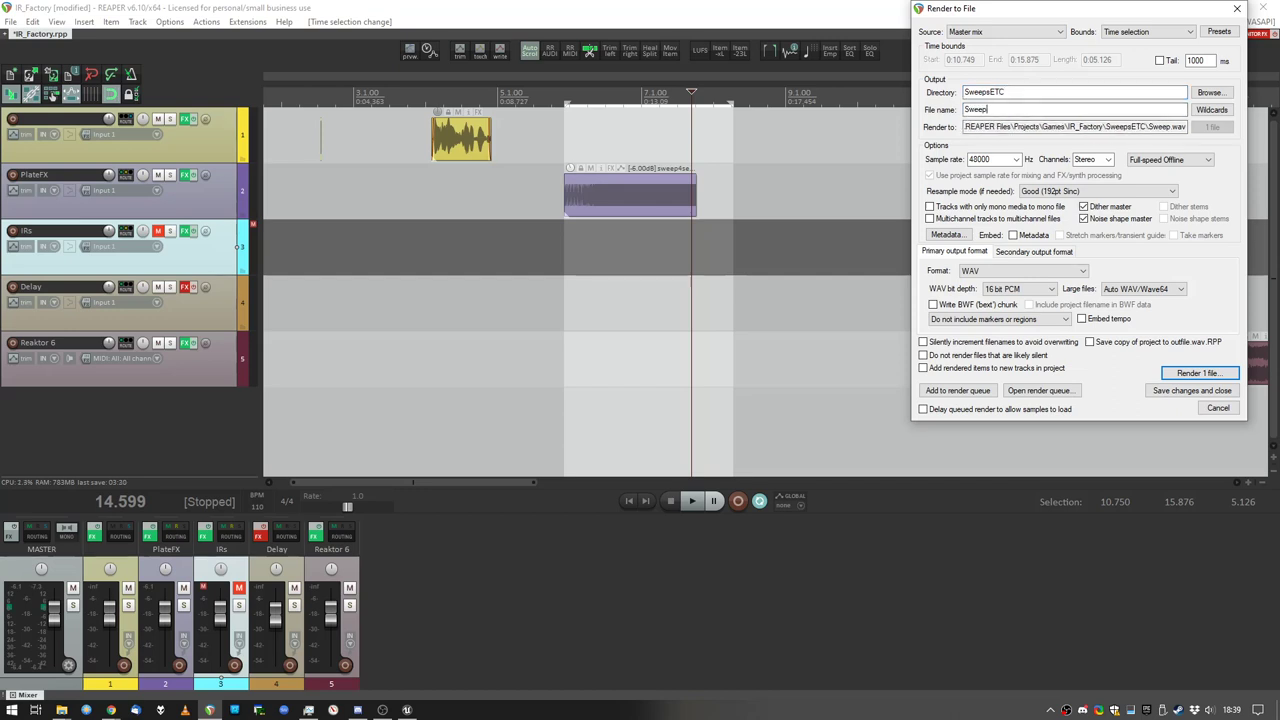
pyautogui.write('ed')
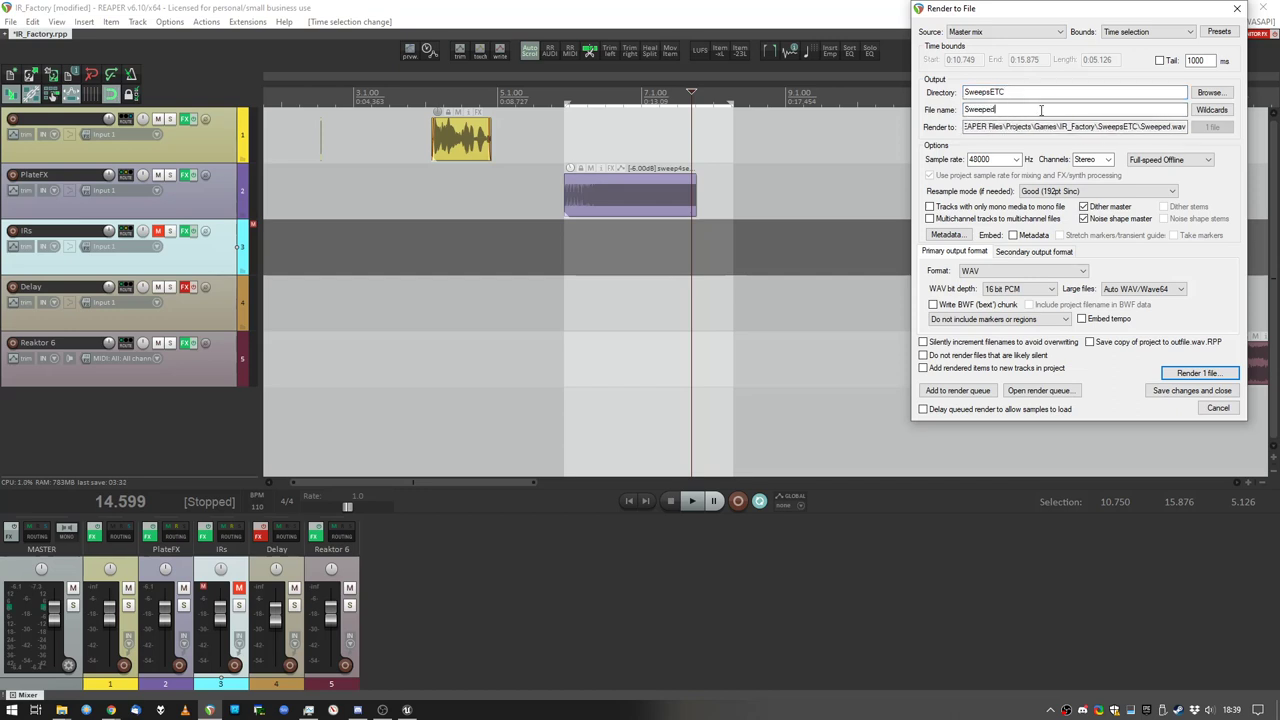
pyautogui.write('Bedroom')
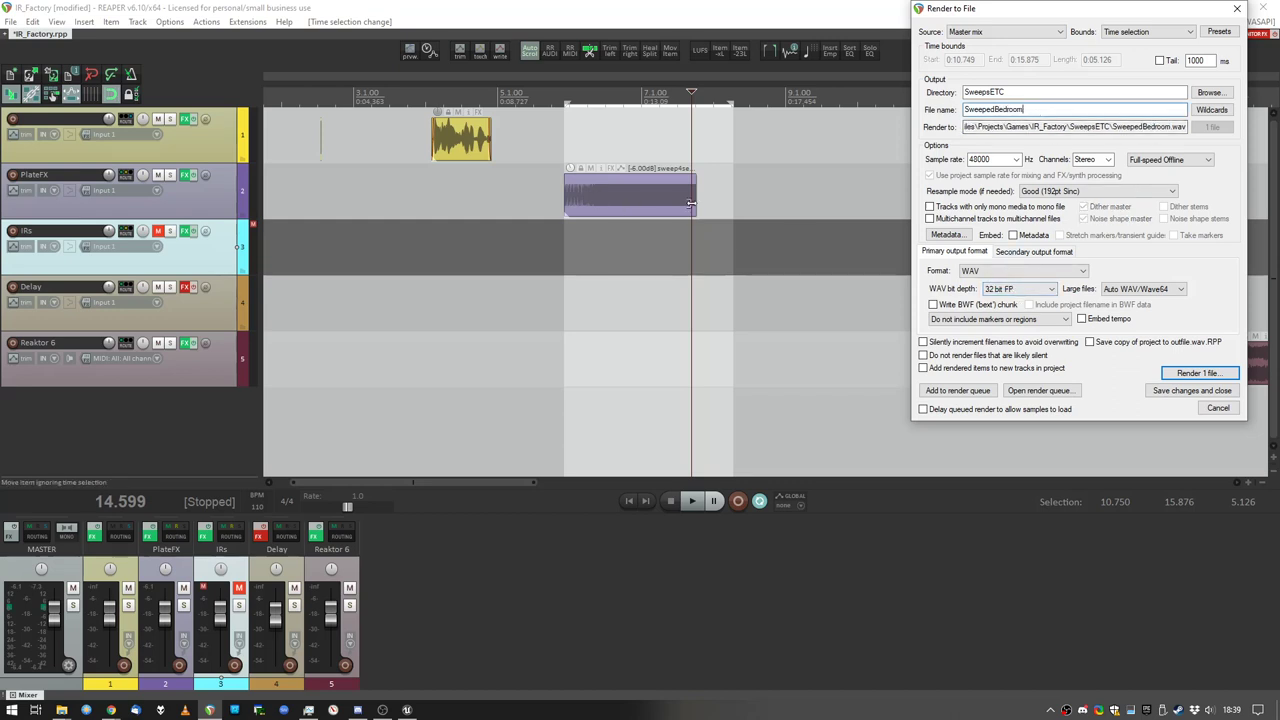
# Step: Render the time selection to SweepedBedroom.wav and close the finished render
pyautogui.press('Return')
pyautogui.click(1199, 374)
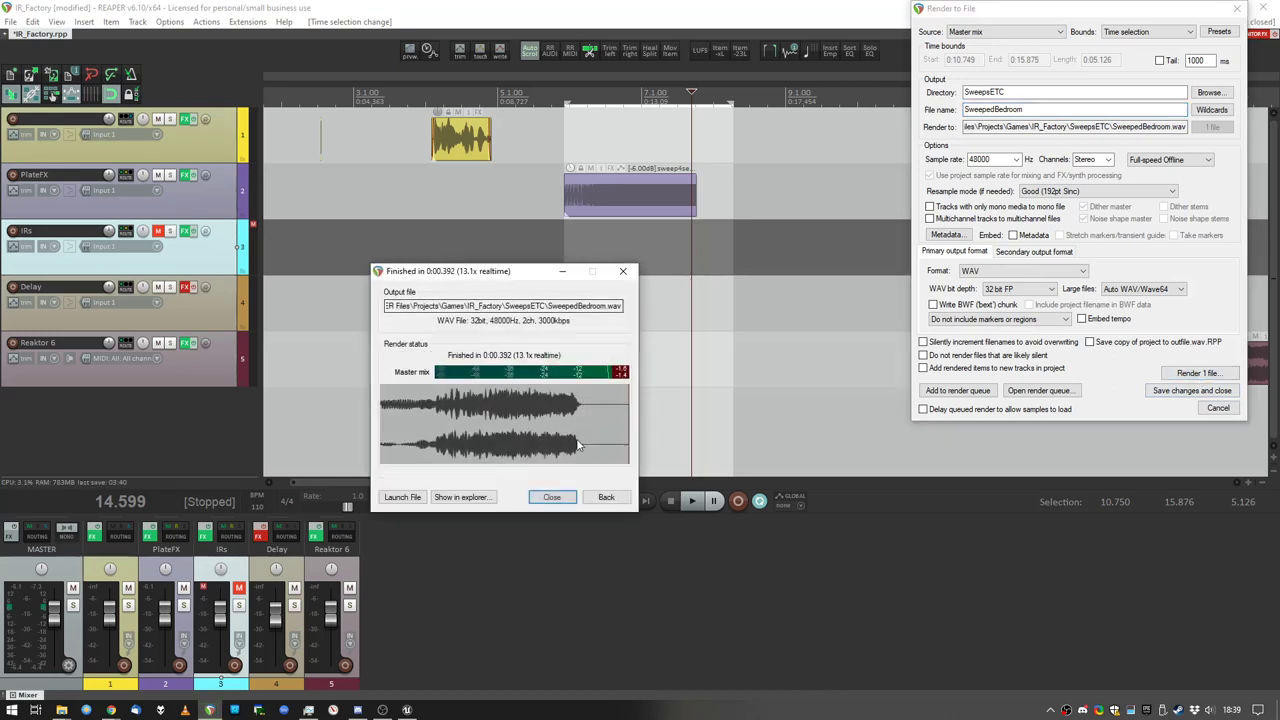
pyautogui.click(551, 574)
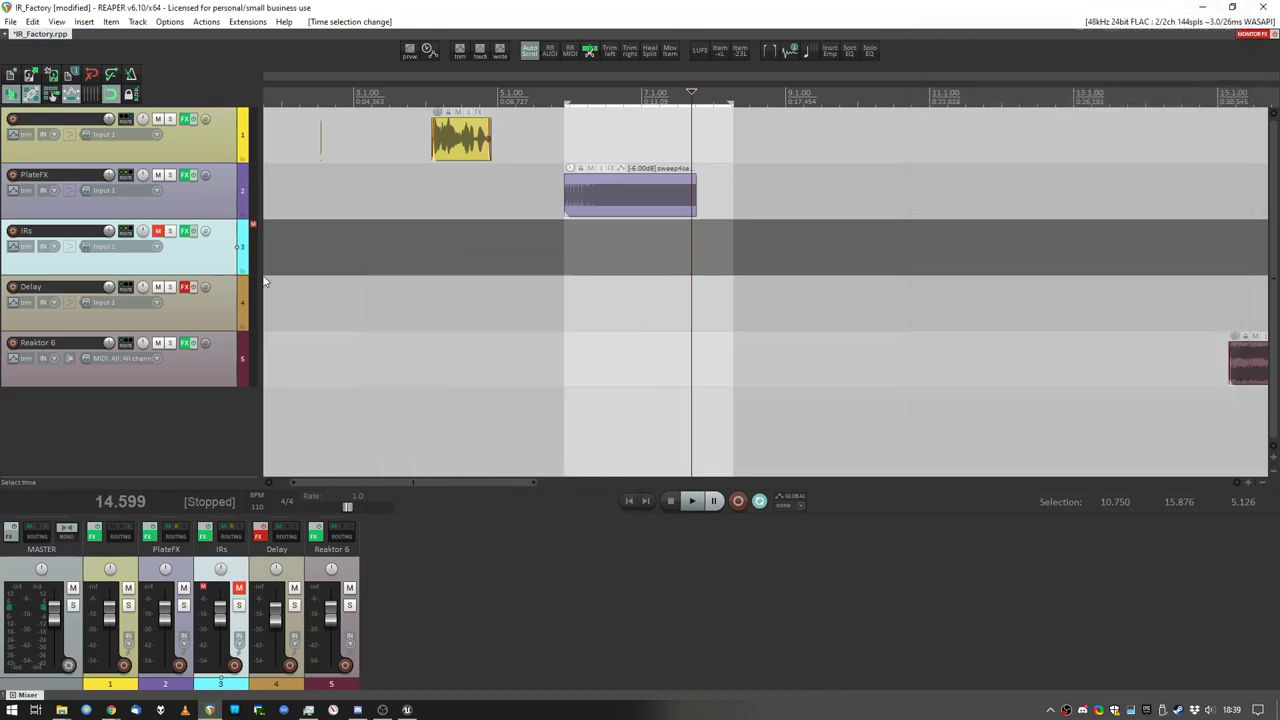
# Step: Deconvolve SweepedBedroom.wav in the IRs track's ReaVerb, using sweep4sek.wav as the test tone
pyautogui.click(186, 231)
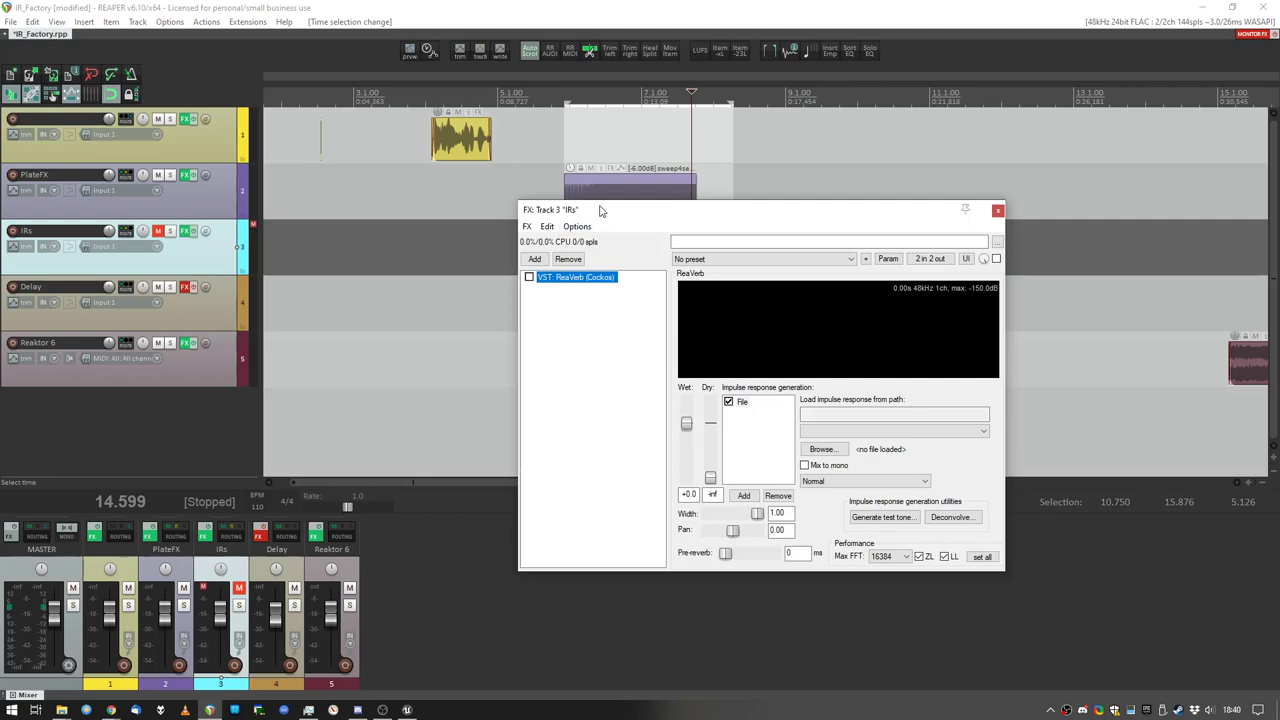
pyautogui.moveTo(600, 210); pyautogui.dragTo(609, 210)
pyautogui.click(960, 517)
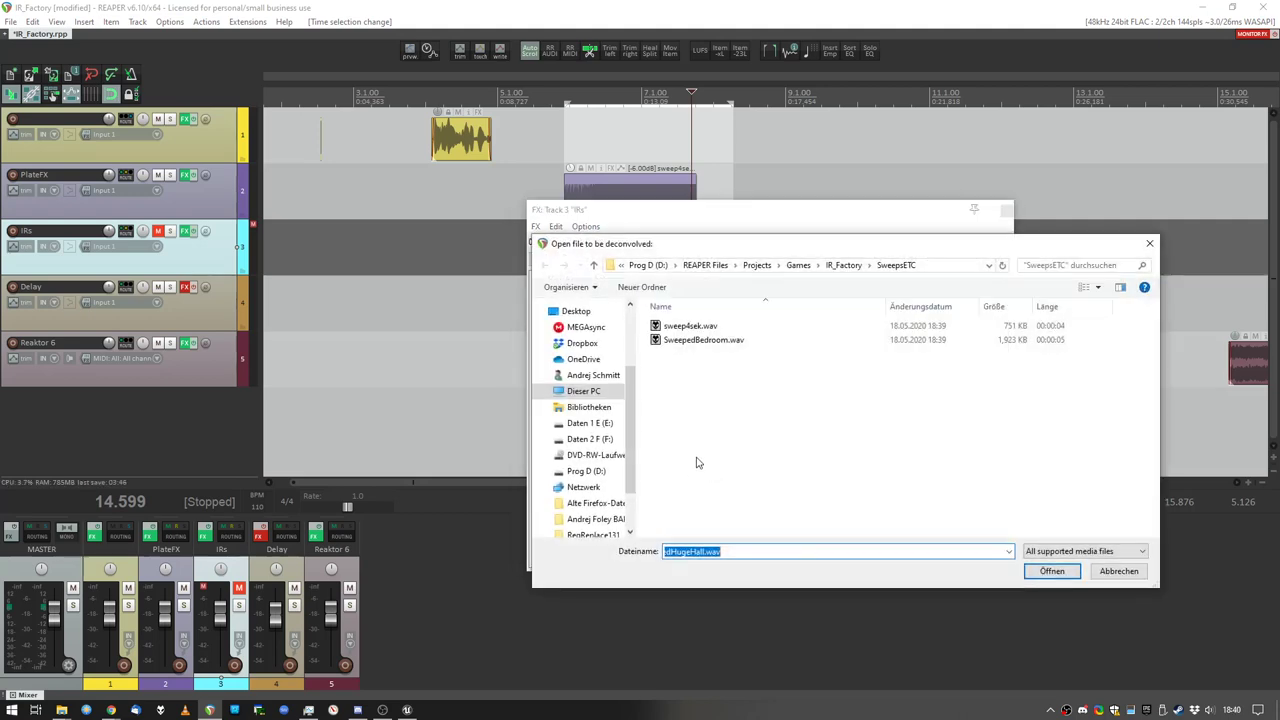
pyautogui.click(705, 340)
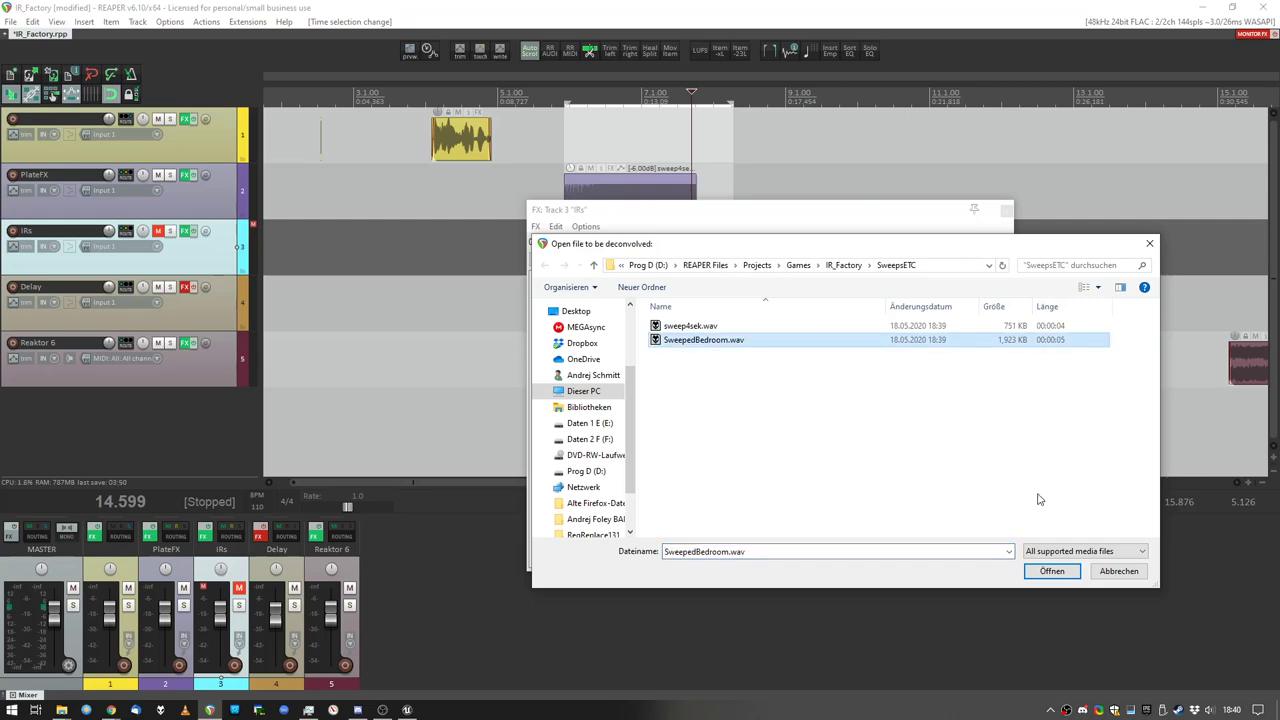
pyautogui.click(1048, 570)
pyautogui.click(700, 328)
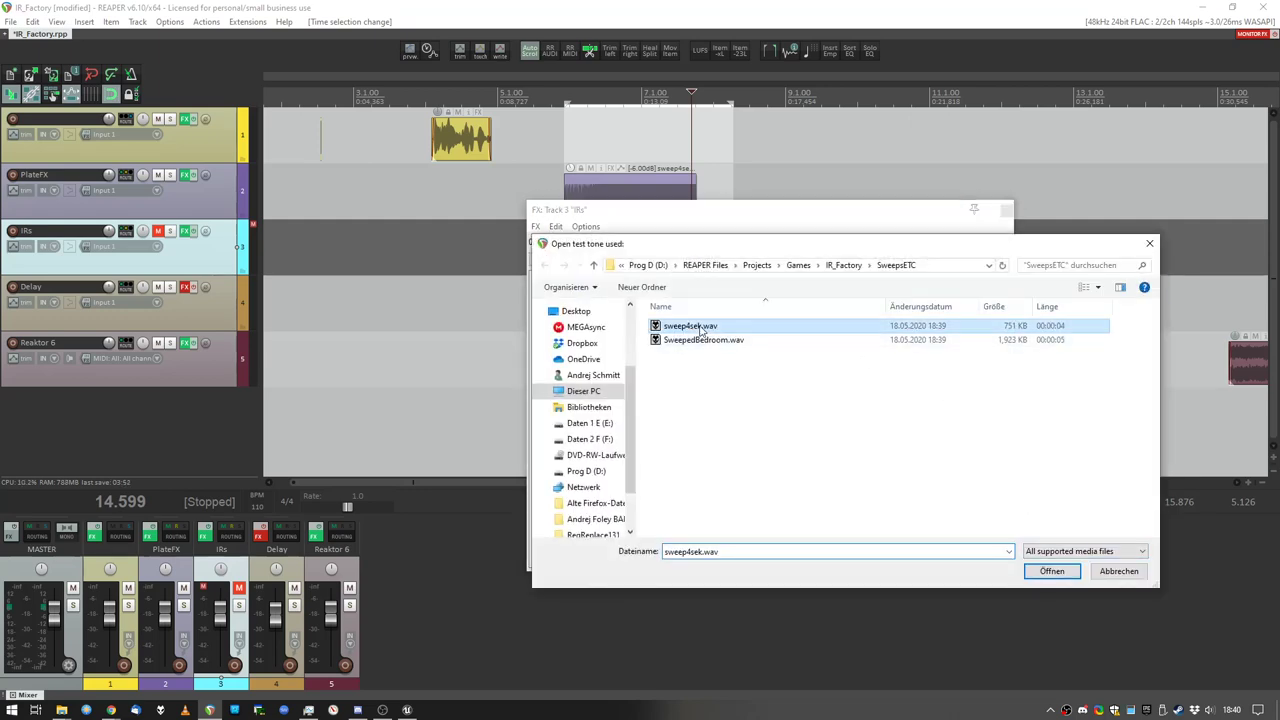
pyautogui.click(1050, 568)
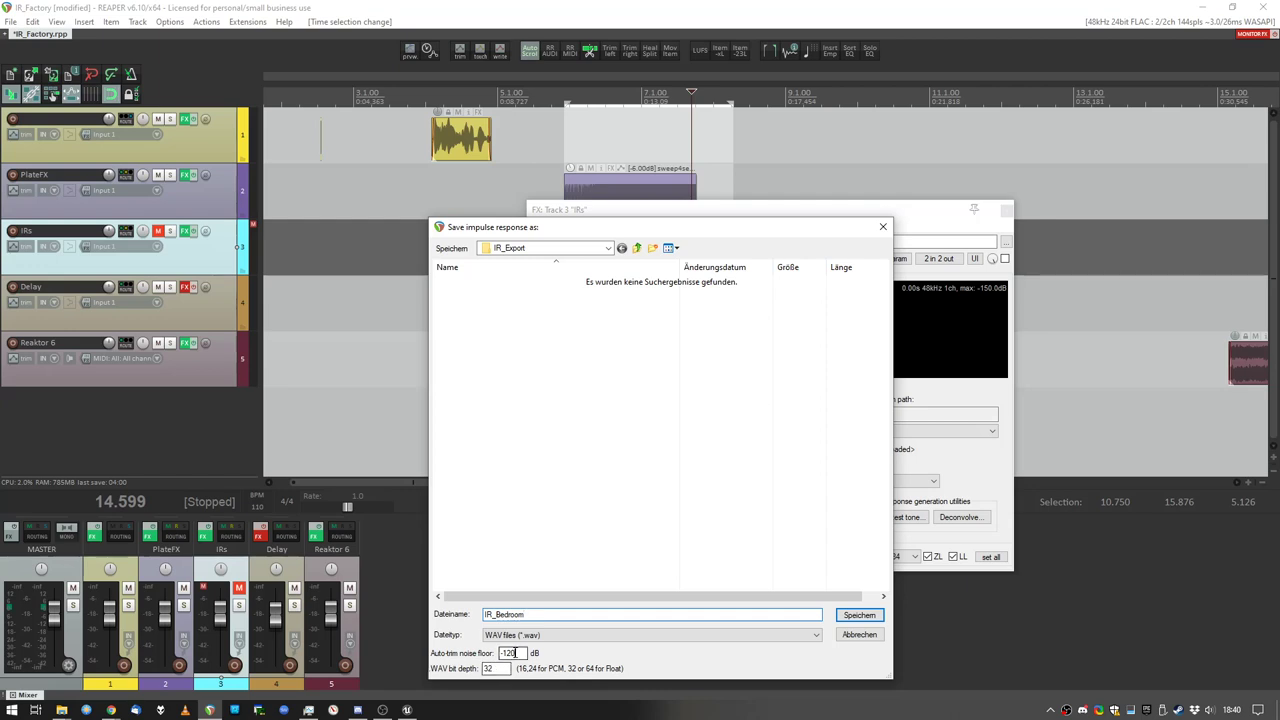
# Step: Save the impulse response as IR_Bedroom in IR_Export with a -140 dB auto-trim noise floor and 32-bit depth
pyautogui.moveTo(511, 653); pyautogui.dragTo(556, 653)
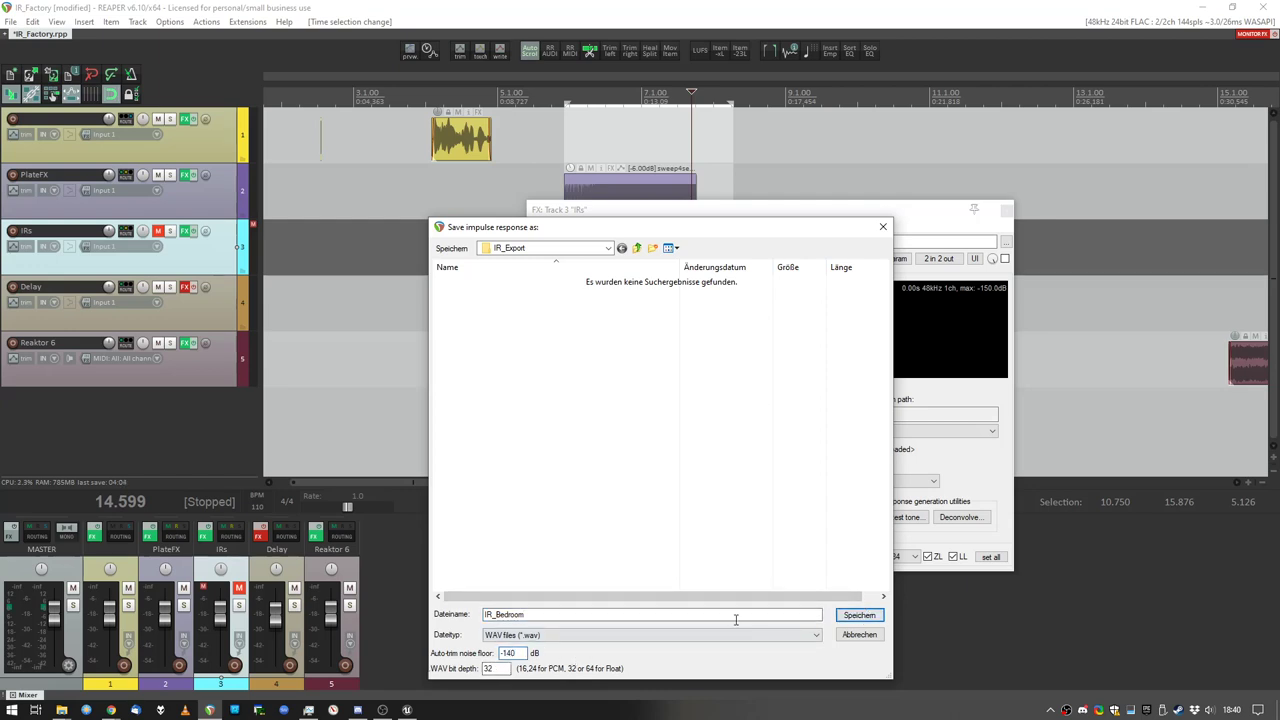
pyautogui.click(859, 615)
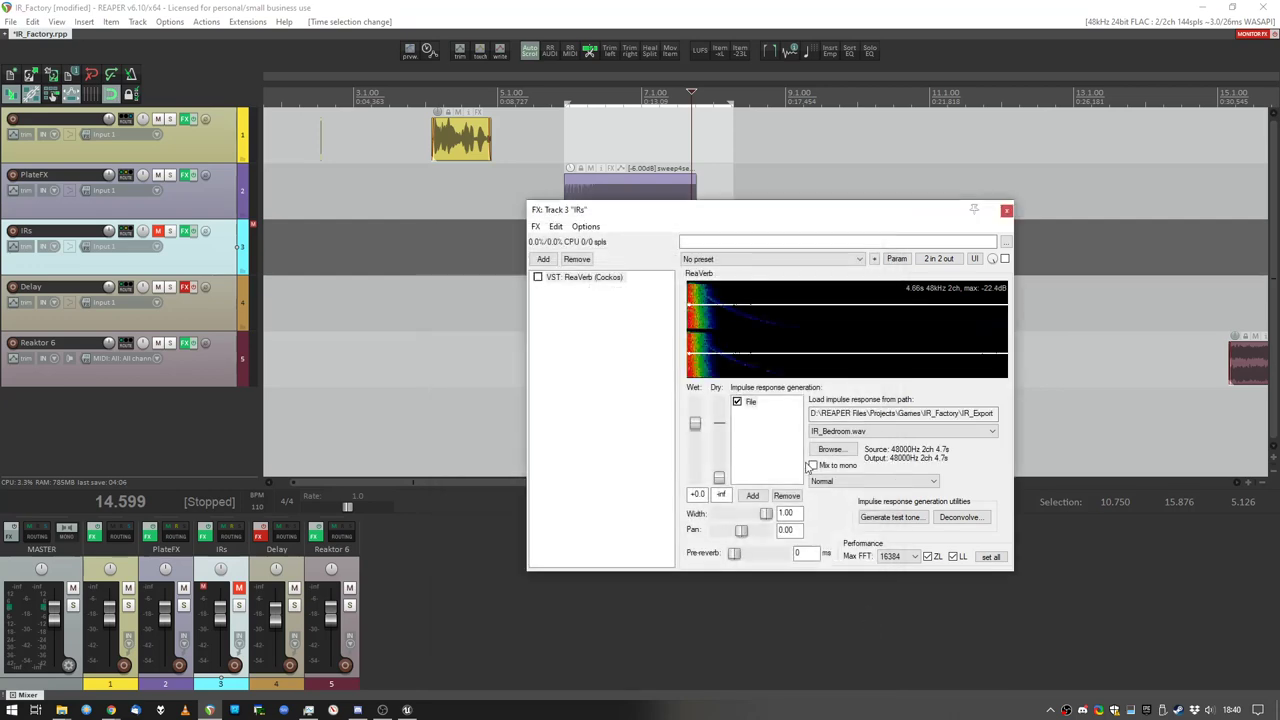
pyautogui.moveTo(631, 213); pyautogui.dragTo(638, 325)
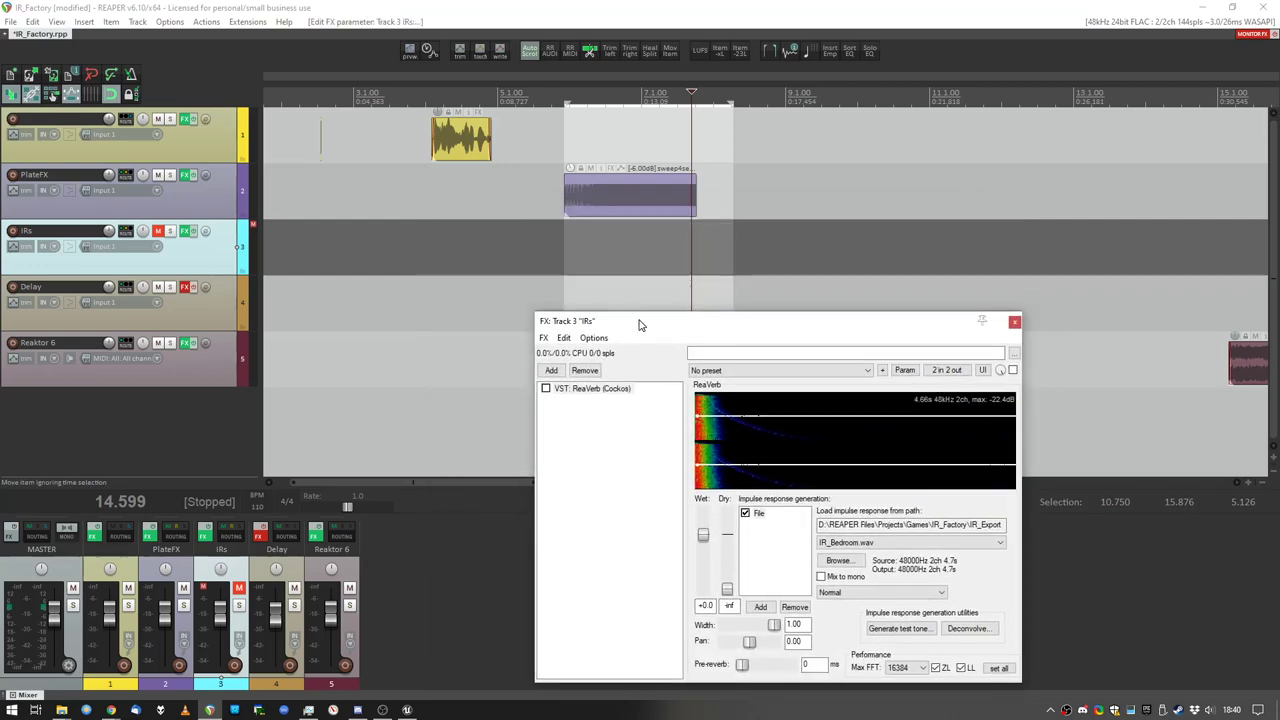
# Step: Switch to the file explorer and bring IR_Bedroom.wav from the IR_Export folder into the project beside the sweep item
pyautogui.hotkey('alt', 'Tab')
pyautogui.hotkey('alt', 'Tab')
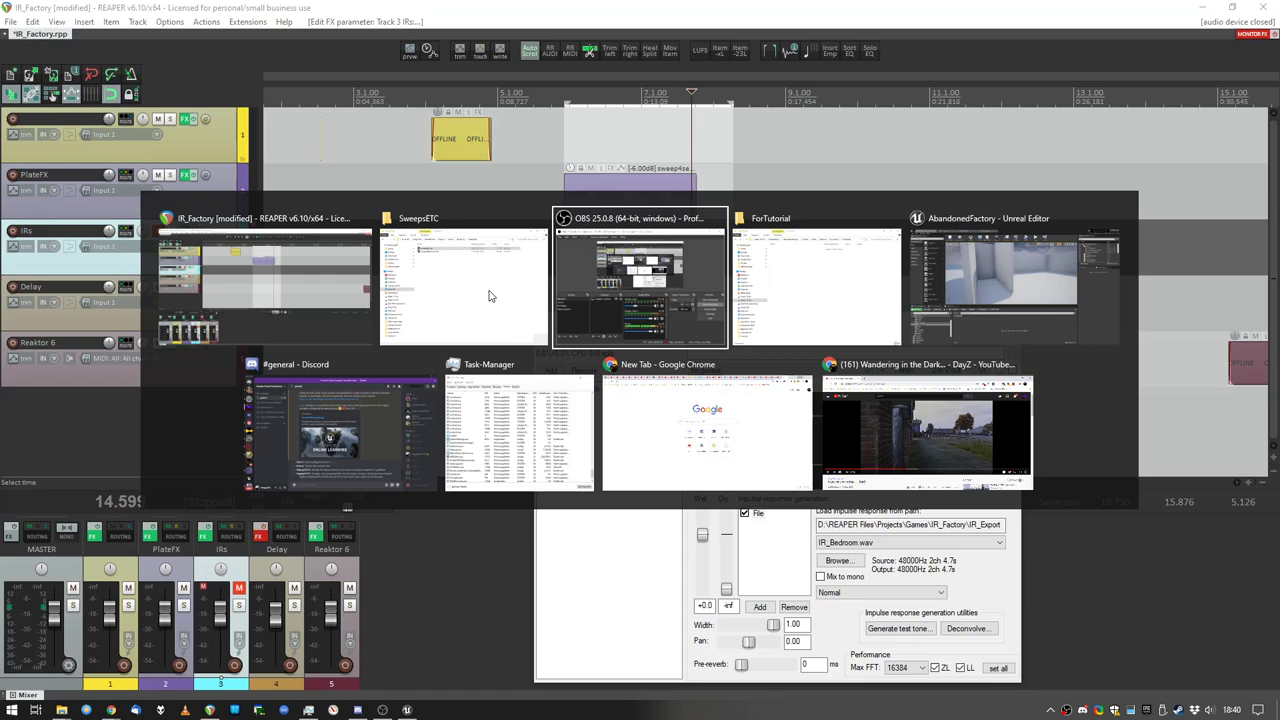
pyautogui.click(490, 295)
pyautogui.click(1025, 317)
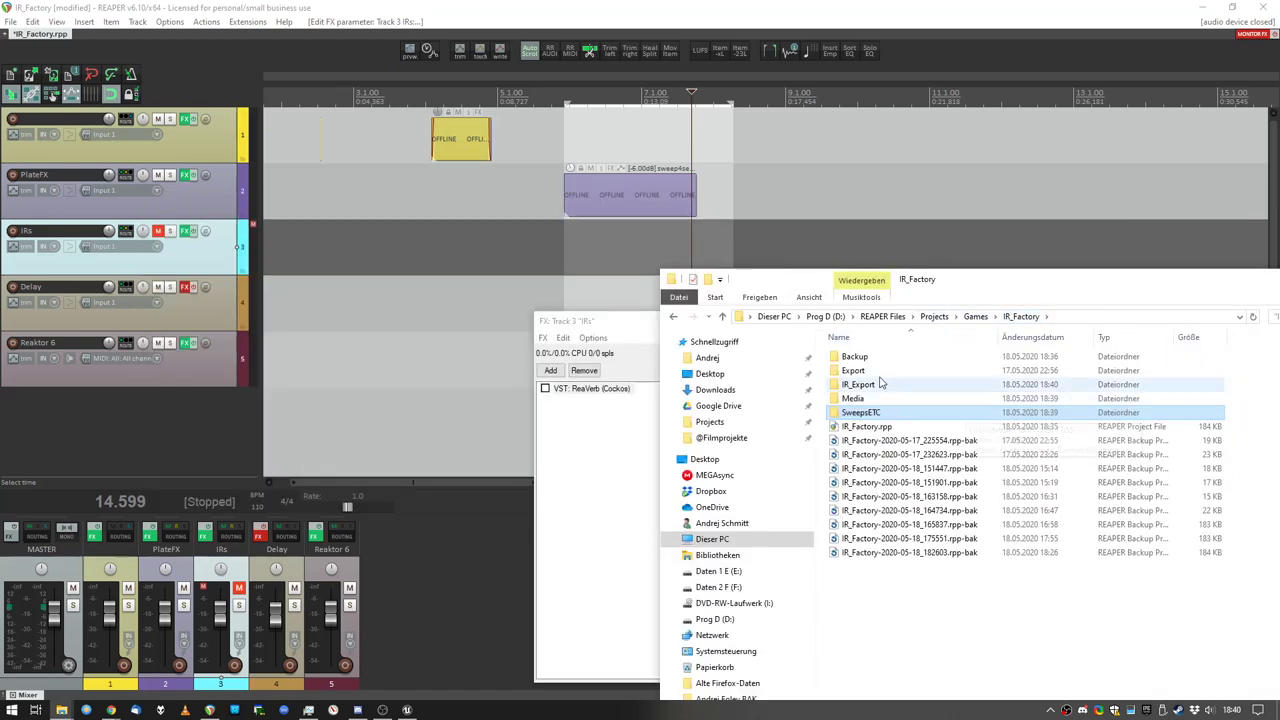
pyautogui.doubleClick(885, 384)
pyautogui.click(873, 358)
pyautogui.moveTo(873, 360); pyautogui.dragTo(797, 194)
pyautogui.click(840, 325)
pyautogui.moveTo(840, 325); pyautogui.dragTo(940, 412)
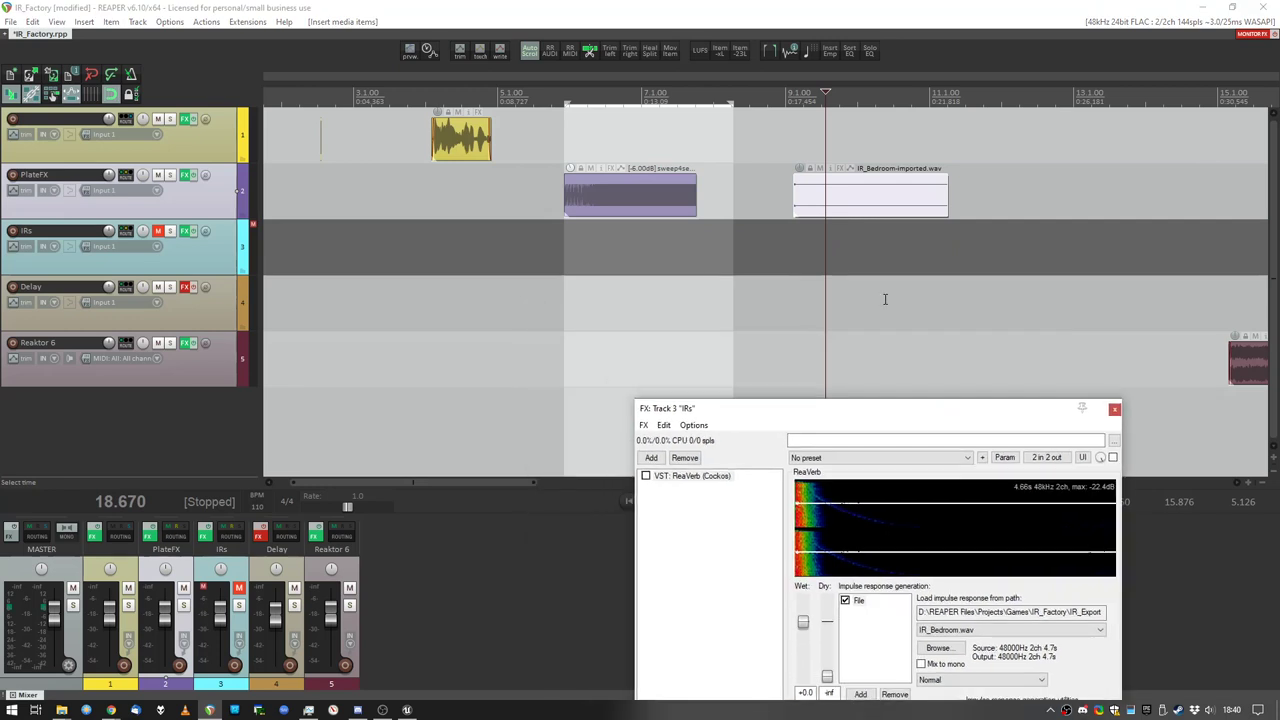
# Step: Move the impulse response item onto the IRs track, aligned with the sweep's start, and compare their lengths
pyautogui.moveTo(876, 210); pyautogui.dragTo(486, 374)
pyautogui.moveTo(518, 246); pyautogui.dragTo(591, 349, button='middle')
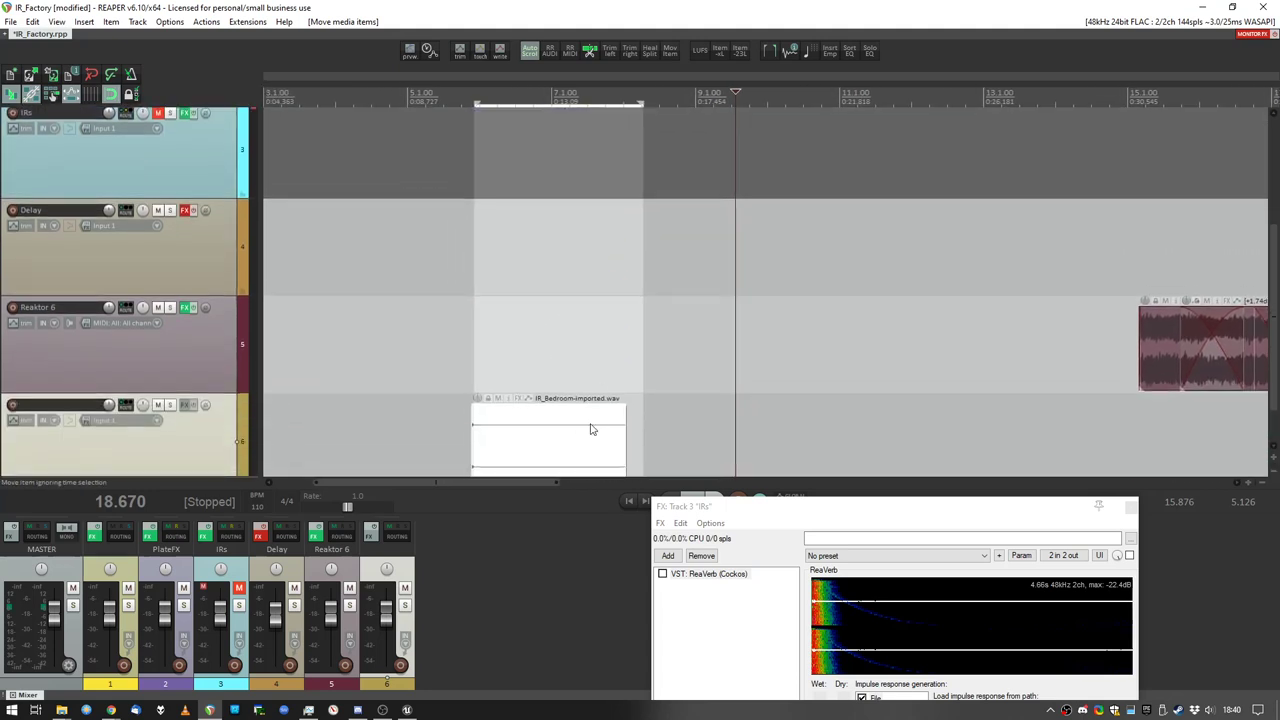
pyautogui.moveTo(591, 349); pyautogui.dragTo(592, 263)
pyautogui.scroll(6, 608, 265)
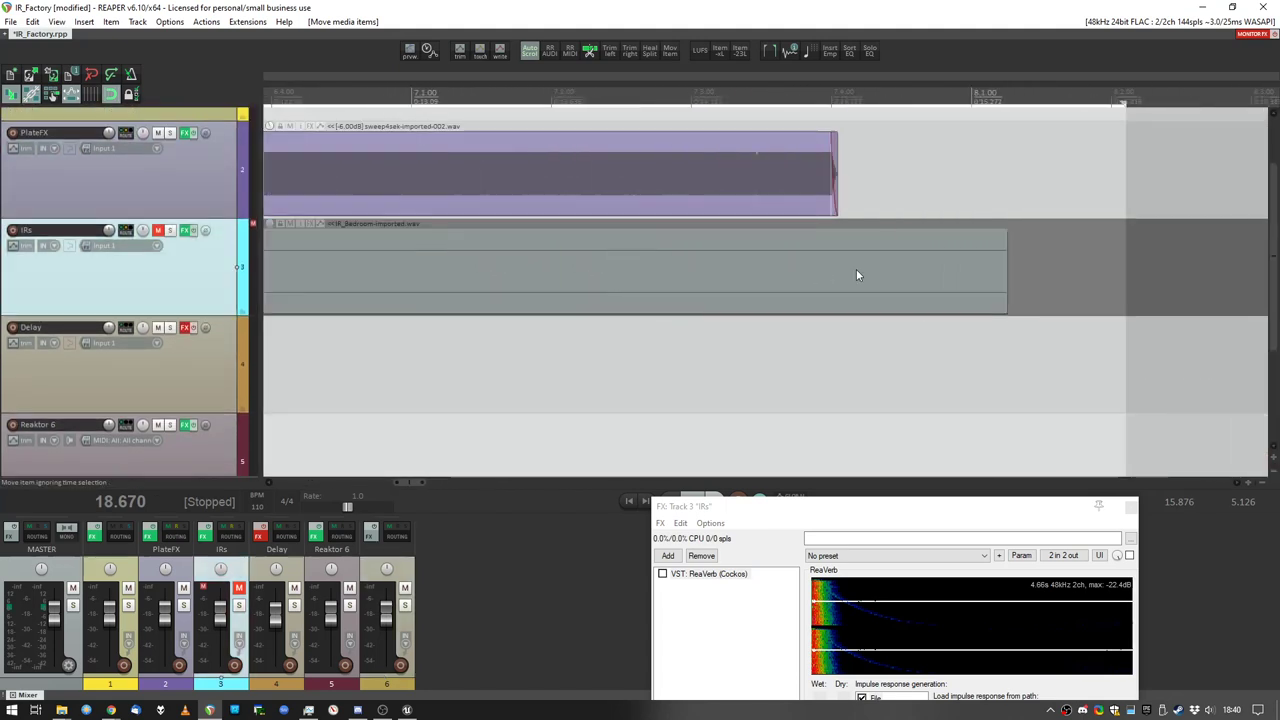
pyautogui.scroll(-3, 1003, 257)
pyautogui.moveTo(987, 257); pyautogui.dragTo(737, 247, button='middle')
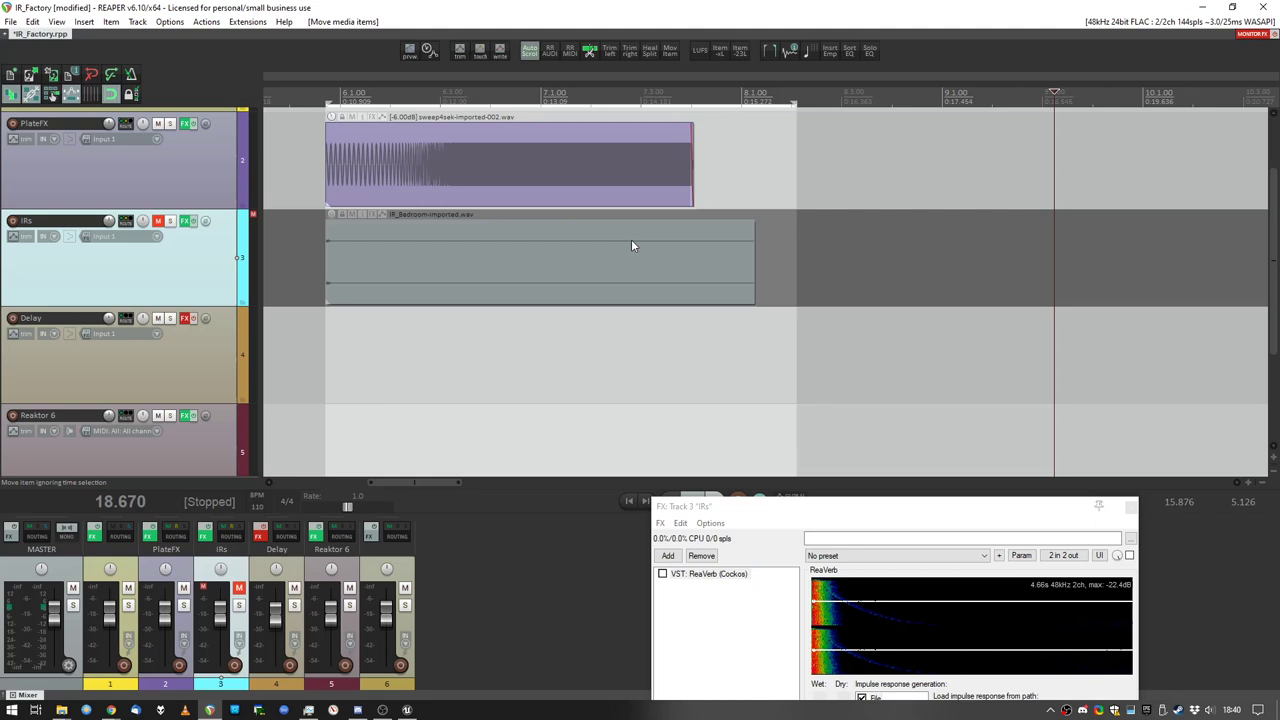
# Step: Move the impulse response item to a new track below all others, starting in line with the sweep
pyautogui.keyDown('ctrl'); pyautogui.scroll(-4, 588, 237); pyautogui.keyUp('ctrl')
pyautogui.scroll(-5, 540, 232)
pyautogui.moveTo(498, 224); pyautogui.dragTo(512, 408)
pyautogui.scroll(4, 477, 417)
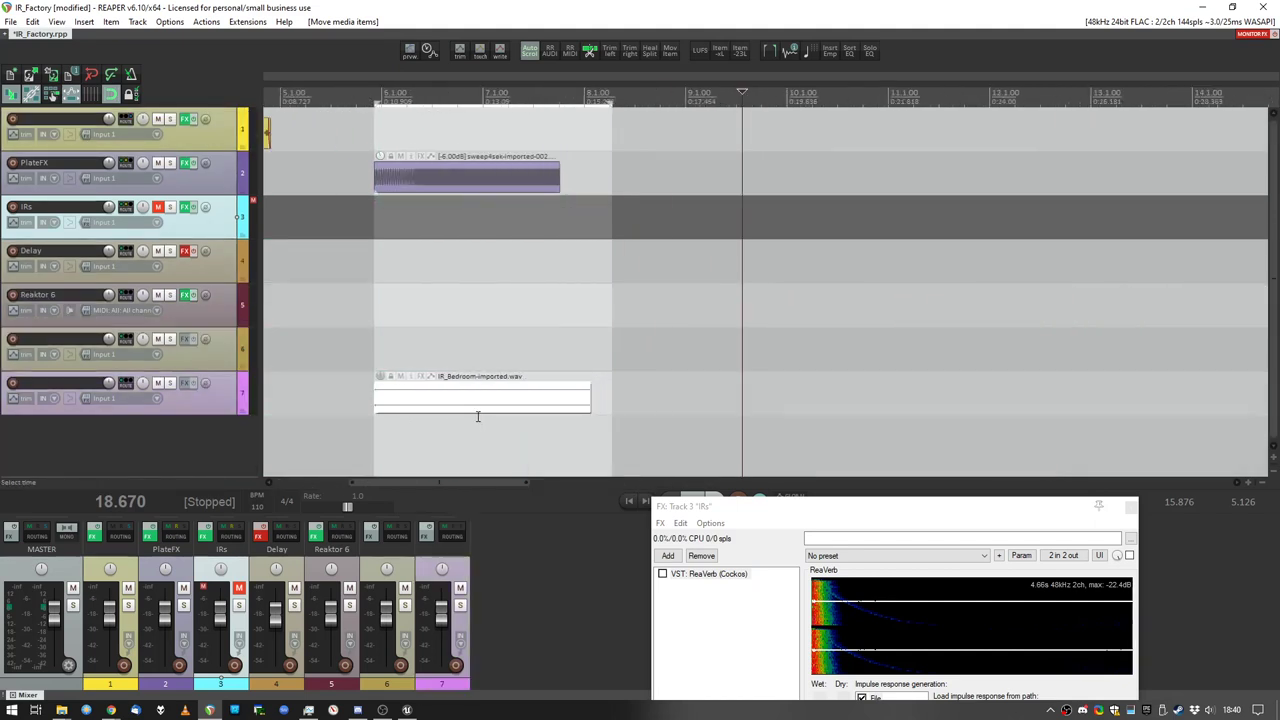
# Step: Normalize the impulse response item and inspect its waveform
pyautogui.hotkey('ctrl', 'shift', 'n')
pyautogui.scroll(6, 400, 404)
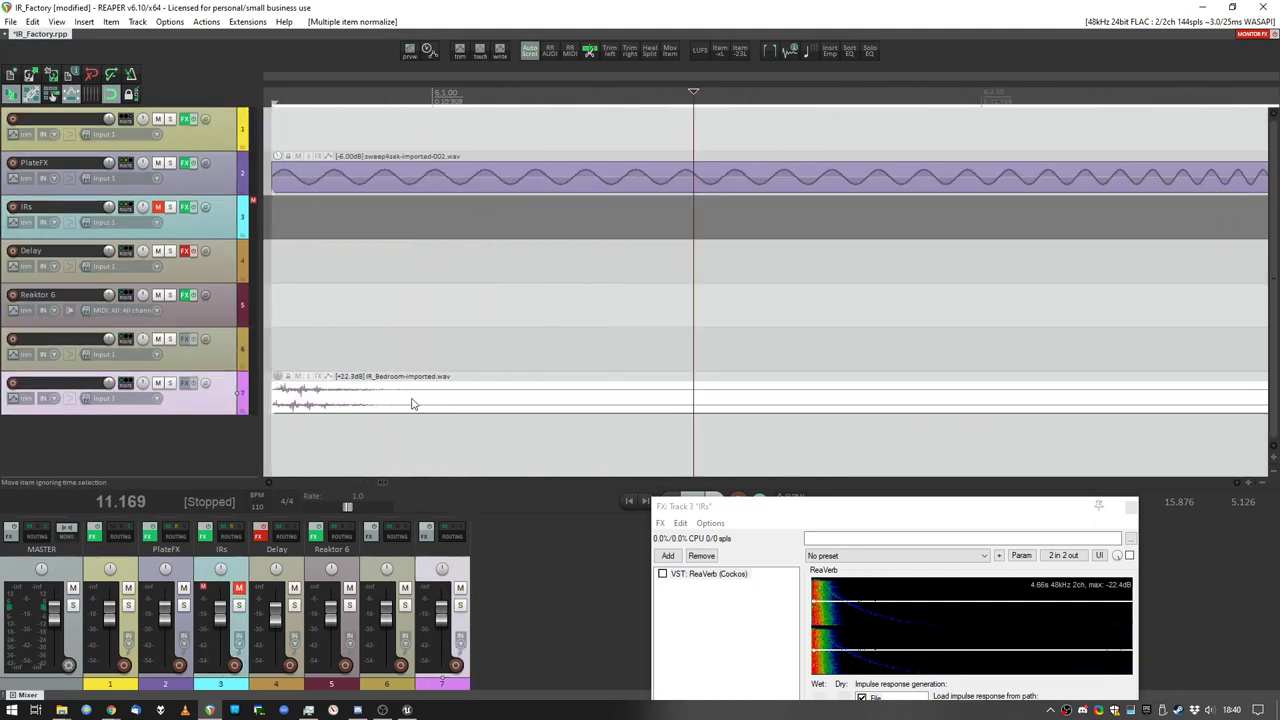
pyautogui.scroll(-8, 366, 399)
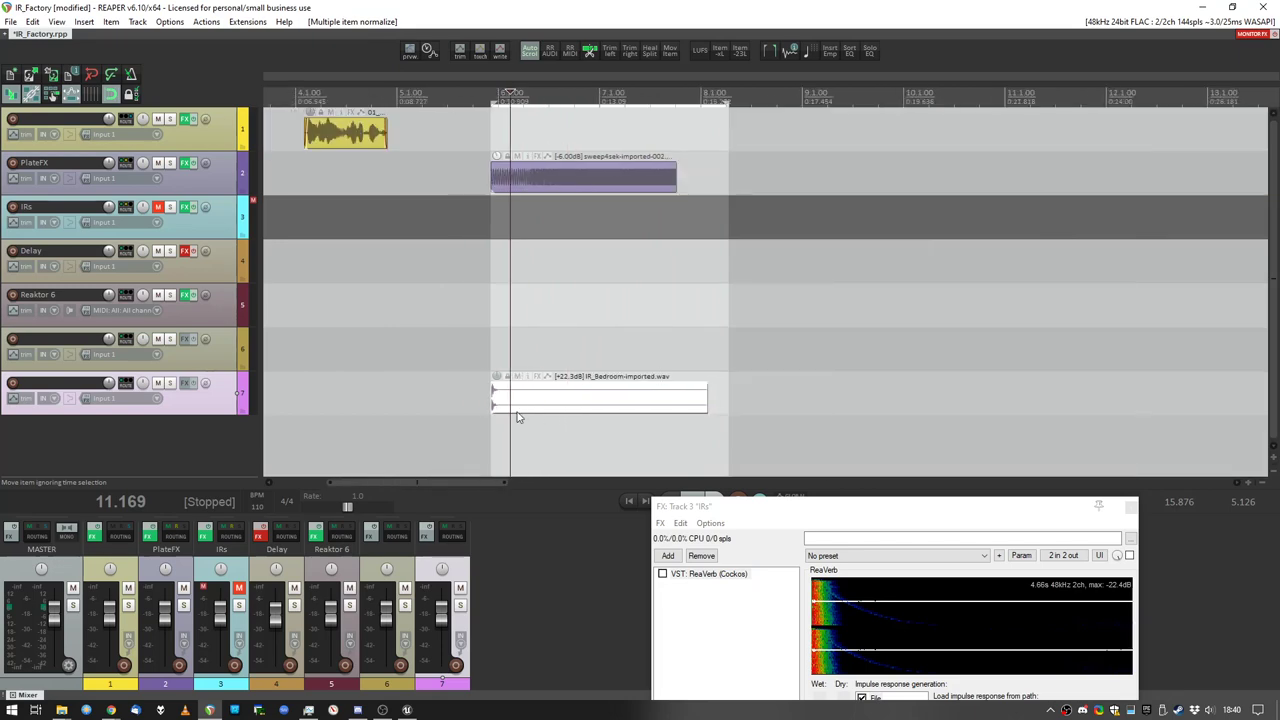
# Step: Solo the impulse response's track and play its tail from several points
pyautogui.click(494, 423)
pyautogui.press('F6')
pyautogui.click(548, 357)
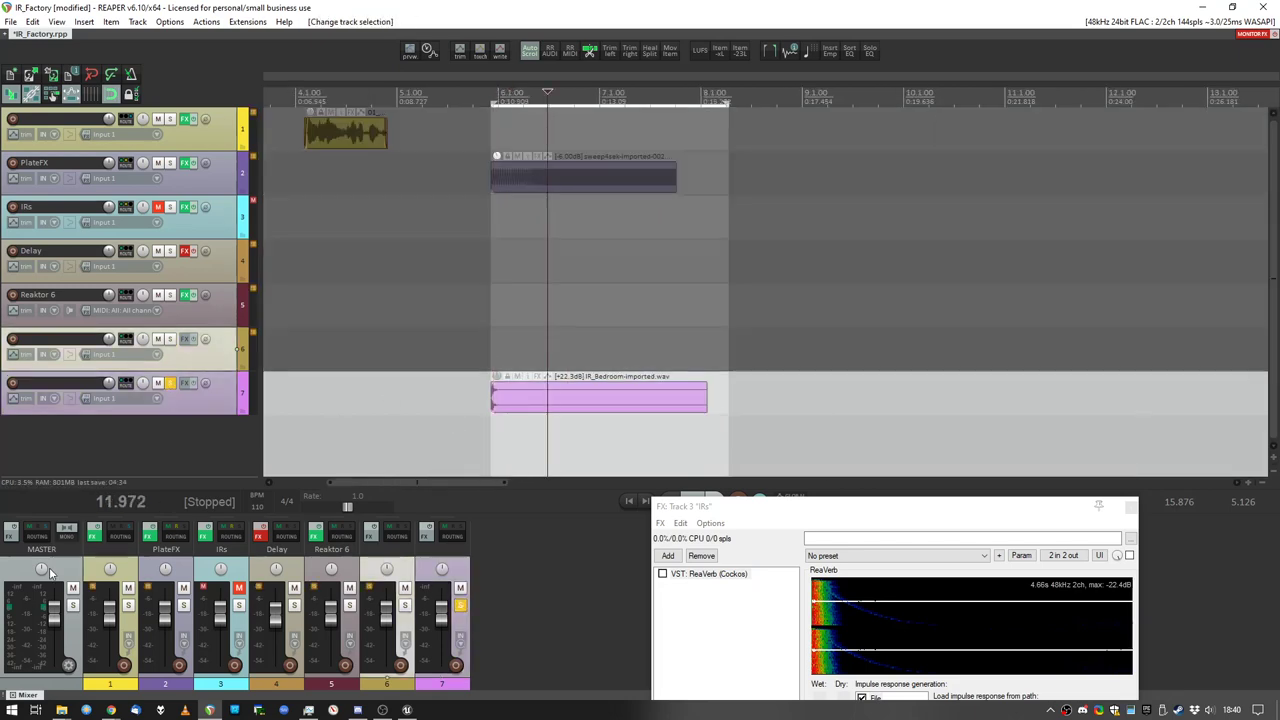
pyautogui.press('space')
pyautogui.click(519, 427)
pyautogui.press('space')
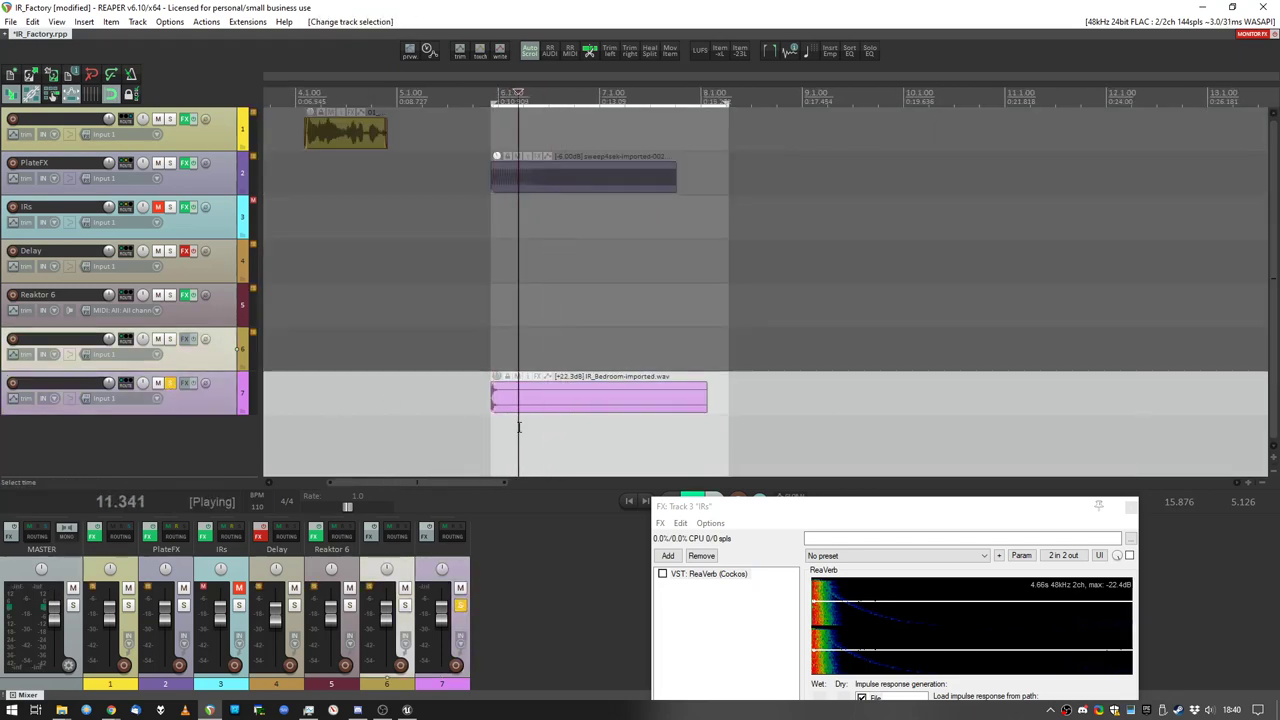
pyautogui.press('space')
# Step: Play short sections just after the impulse response's initial burst to find where its audible tail ends
pyautogui.scroll(3, 510, 427)
pyautogui.click(478, 424)
pyautogui.press('space')
pyautogui.press('space')
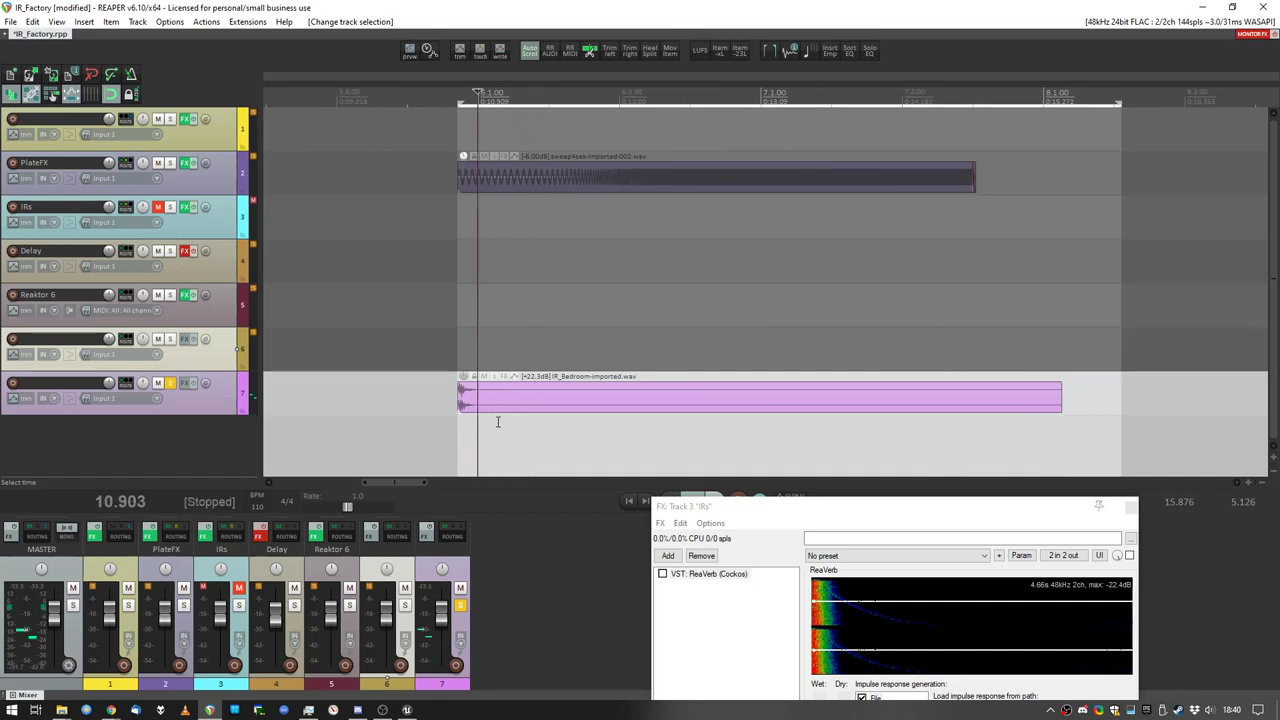
pyautogui.click(497, 423)
pyautogui.press('space')
pyautogui.press('space')
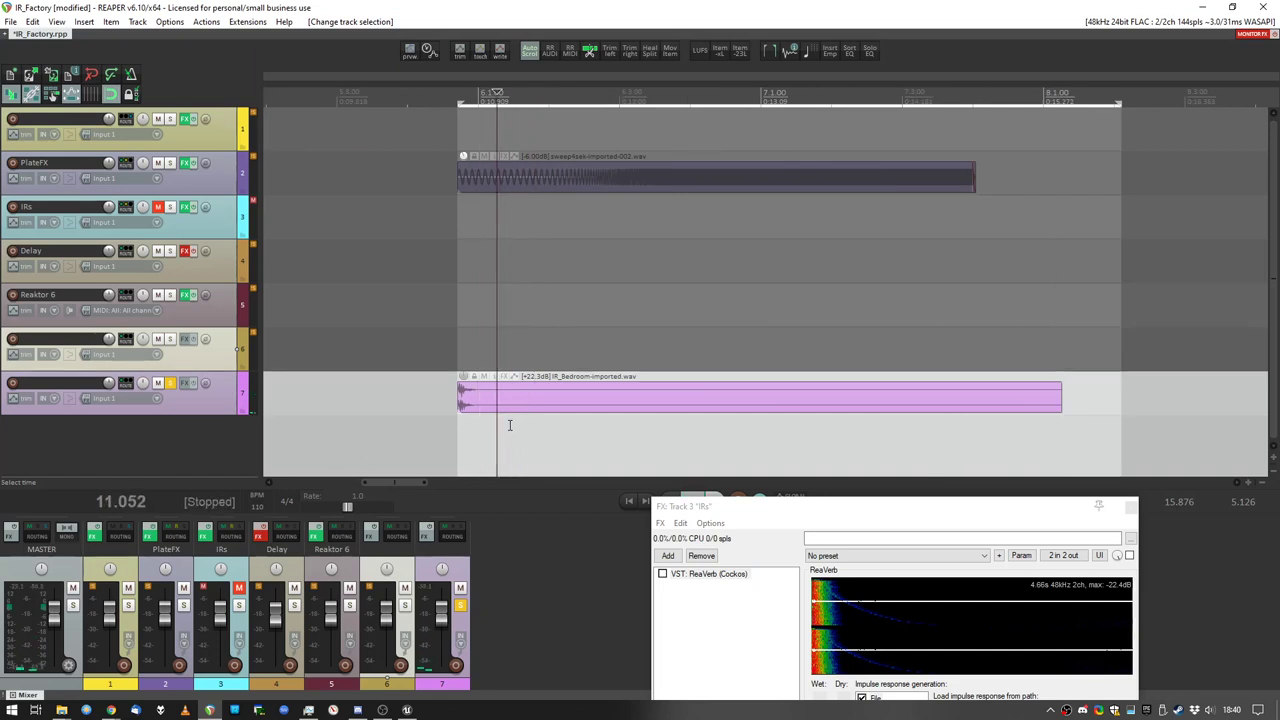
# Step: Split the impulse response item at about 11.084 s, where its tail has faded out
pyautogui.scroll(2, 488, 424)
pyautogui.click(506, 411)
pyautogui.press('s')
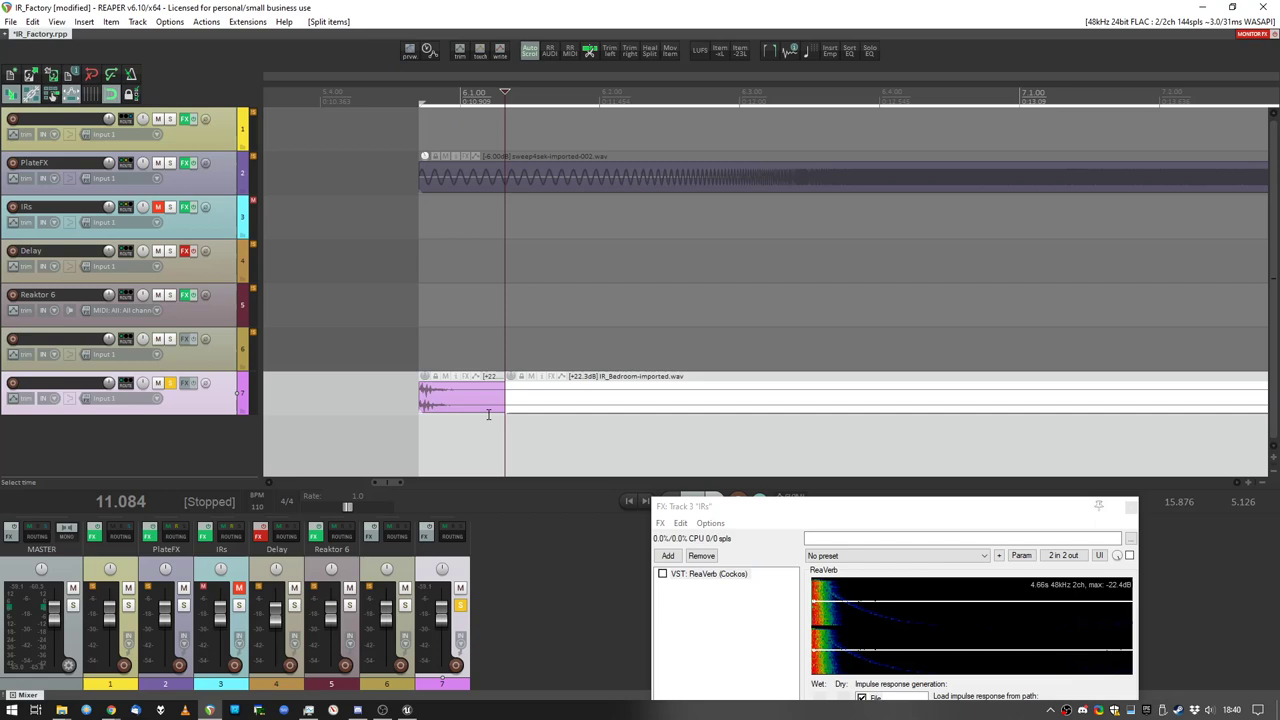
# Step: Play the end of the kept impulse response part to check its level before the split
pyautogui.click(473, 429)
pyautogui.press('space')
pyautogui.press('space')
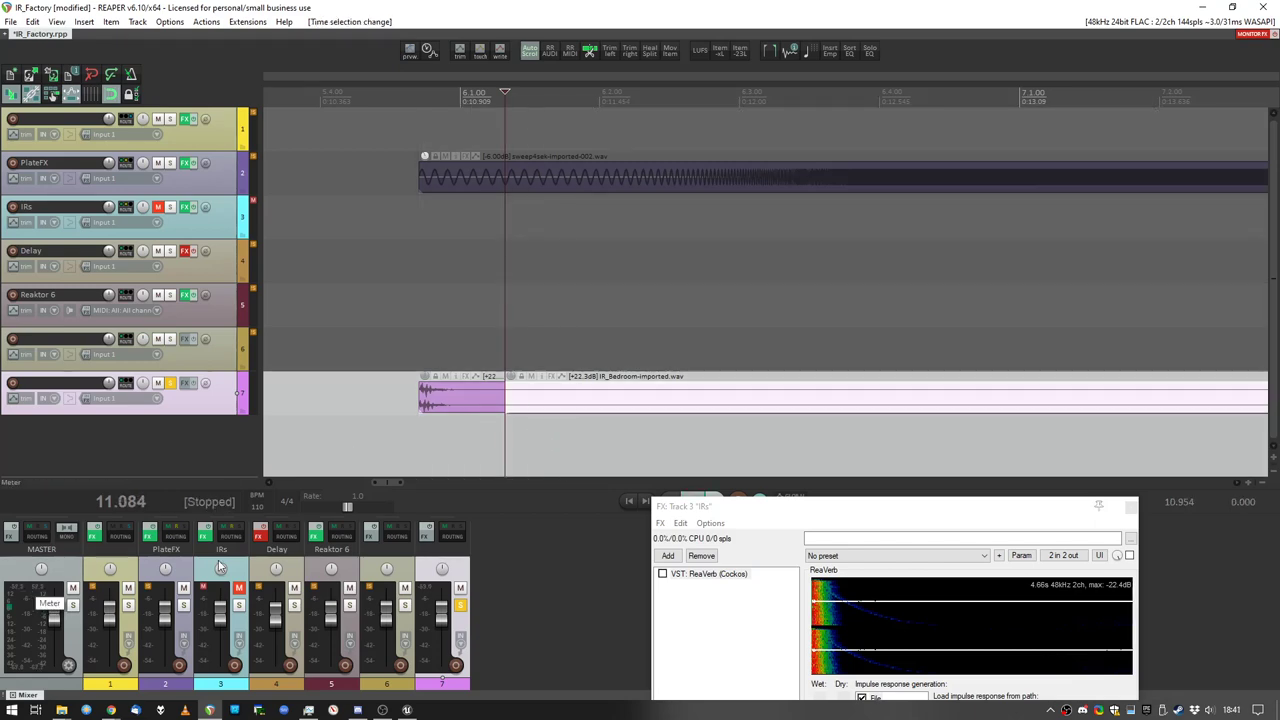
pyautogui.click(459, 434)
pyautogui.click(481, 424)
pyautogui.press('space')
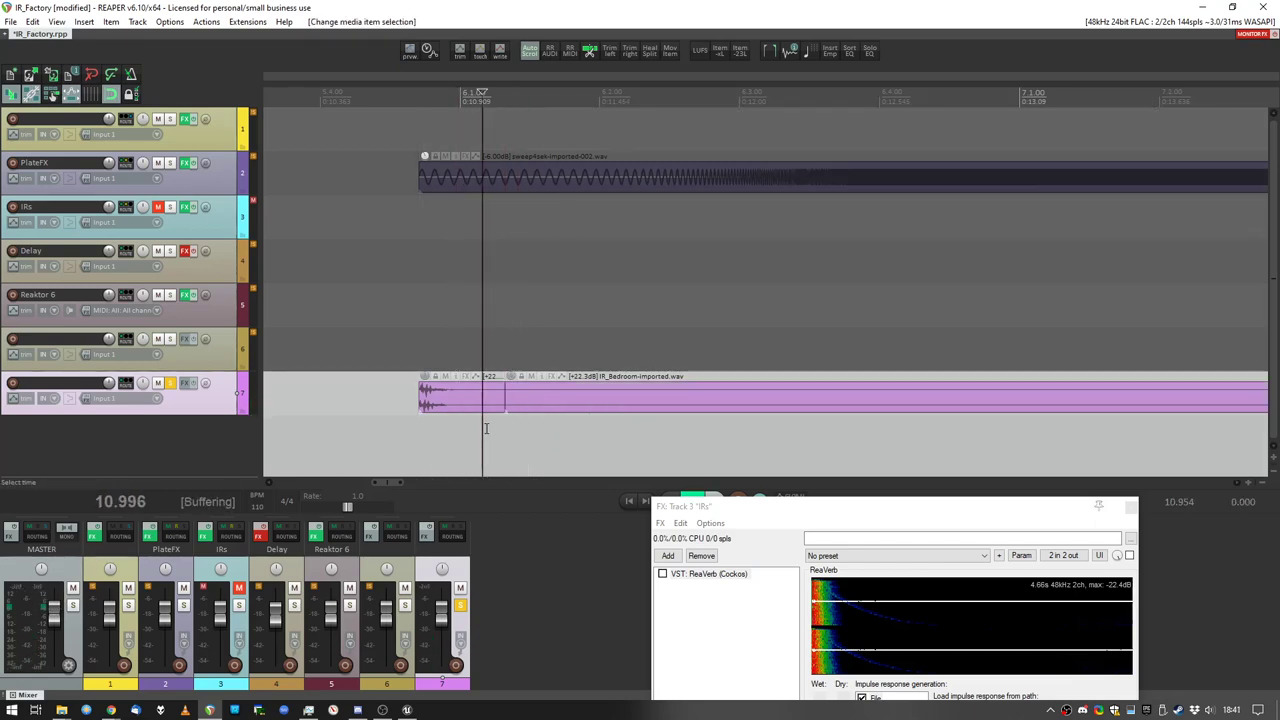
# Step: Delete the silent part after the split and add a long fade-out to the remaining impulse response item
pyautogui.click(571, 395)
pyautogui.press('Delete')
pyautogui.moveTo(502, 406); pyautogui.dragTo(466, 382)
pyautogui.scroll(6, 477, 397)
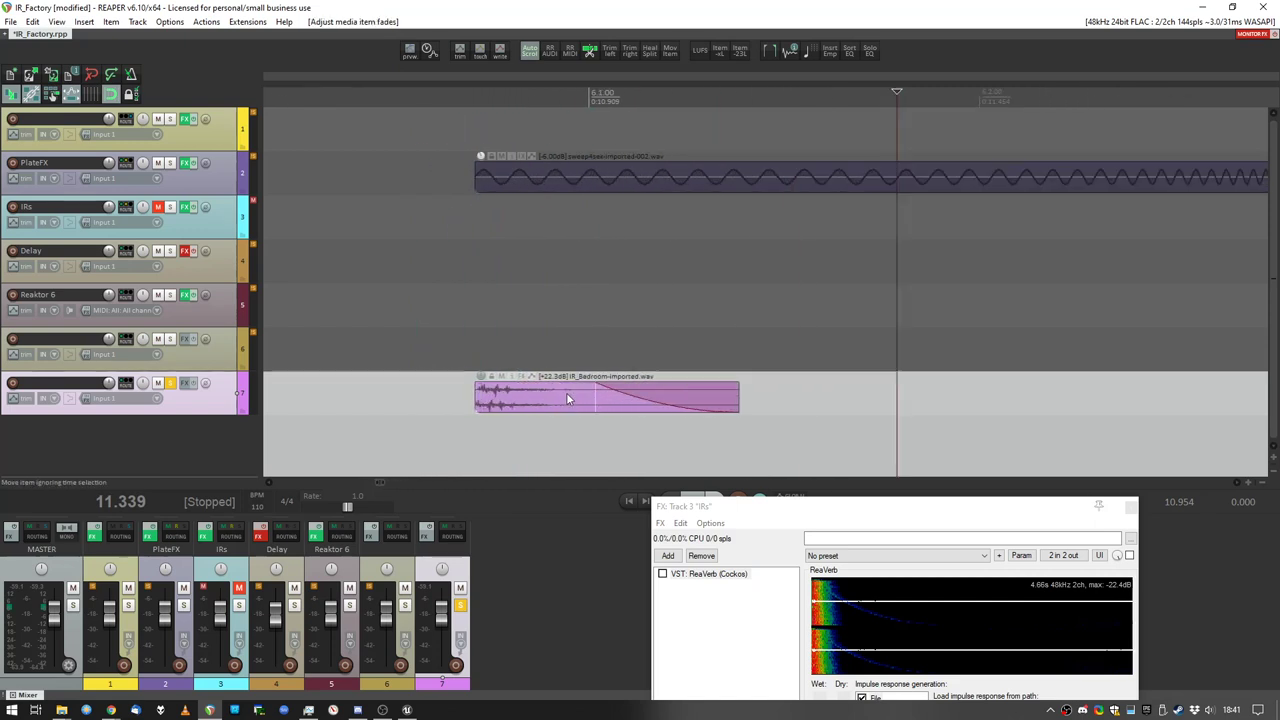
pyautogui.scroll(-3, 722, 385)
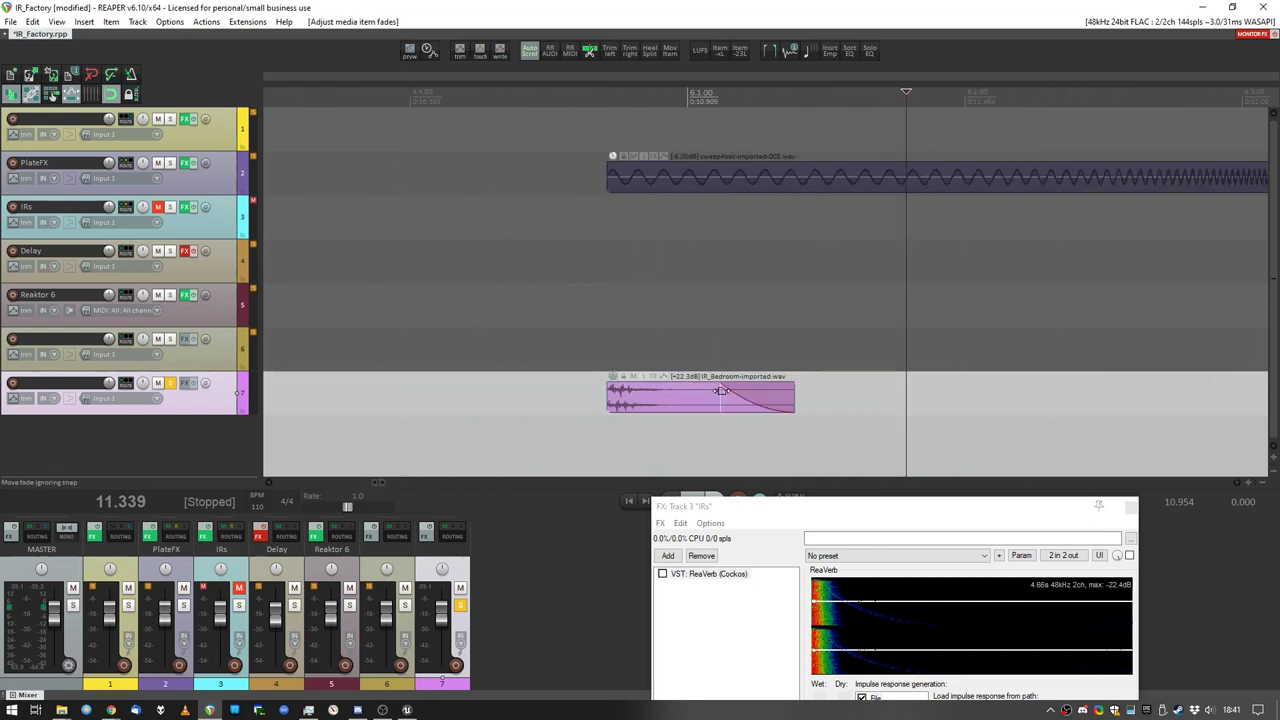
# Step: Shorten the impulse response's fade-out to a small part at its end and play it back
pyautogui.click(562, 319)
pyautogui.moveTo(721, 390); pyautogui.dragTo(762, 391)
pyautogui.press('space')
pyautogui.press('space')
pyautogui.scroll(-2, 750, 394)
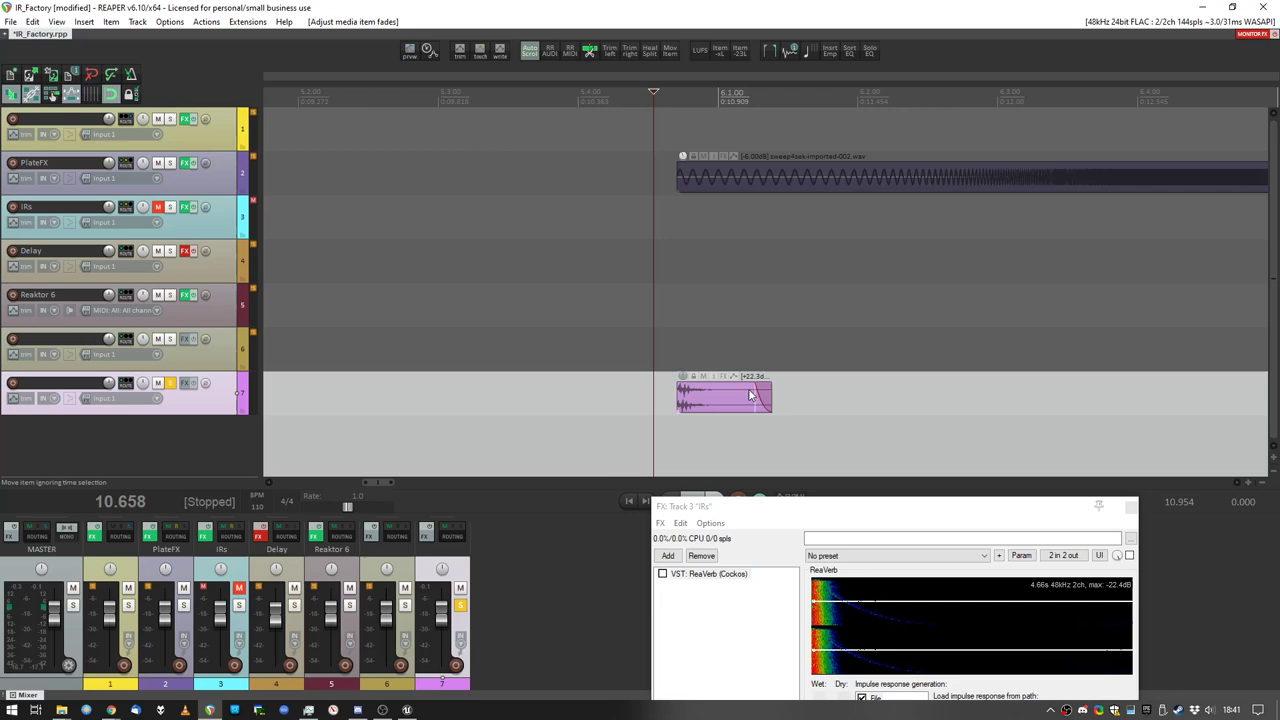
# Step: Set the time selection to the trimmed impulse response item and its render directory to IR_Export
pyautogui.keyDown('shift'); pyautogui.doubleClick(725, 398); pyautogui.keyUp('shift')
pyautogui.hotkey('ctrl', 'alt', 'r')
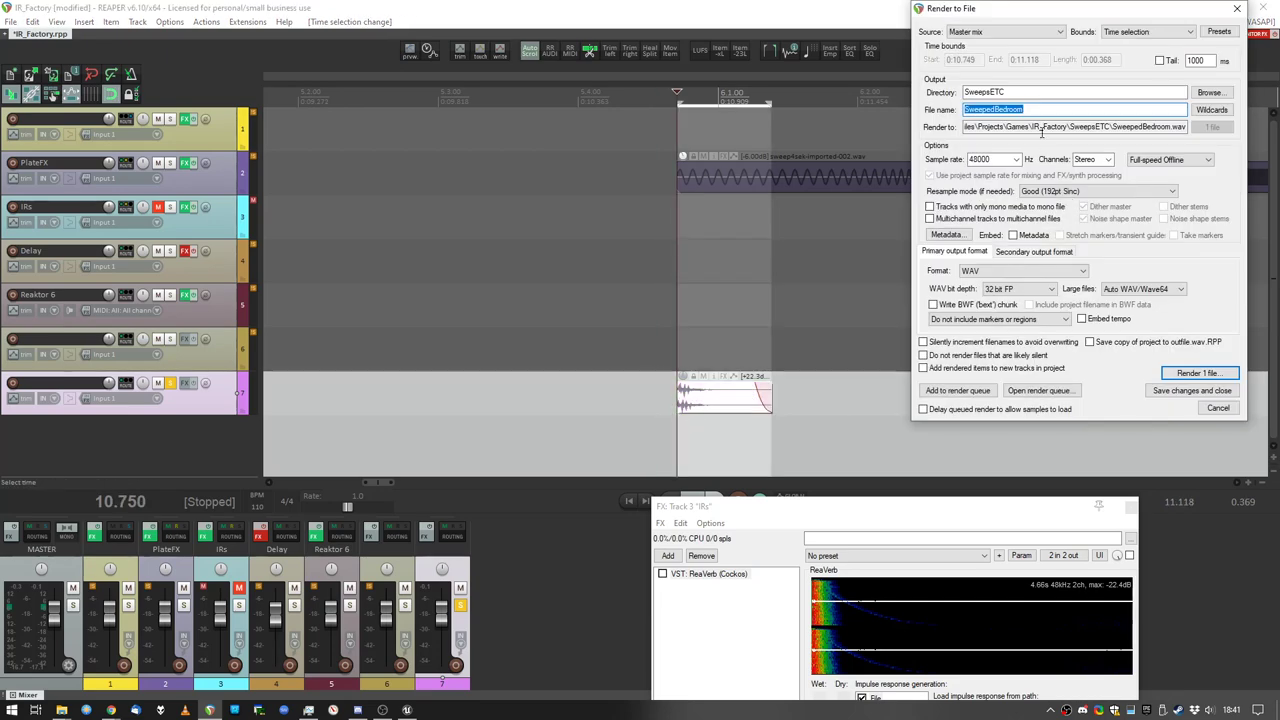
pyautogui.doubleClick(1030, 93)
pyautogui.write('IR_Export')
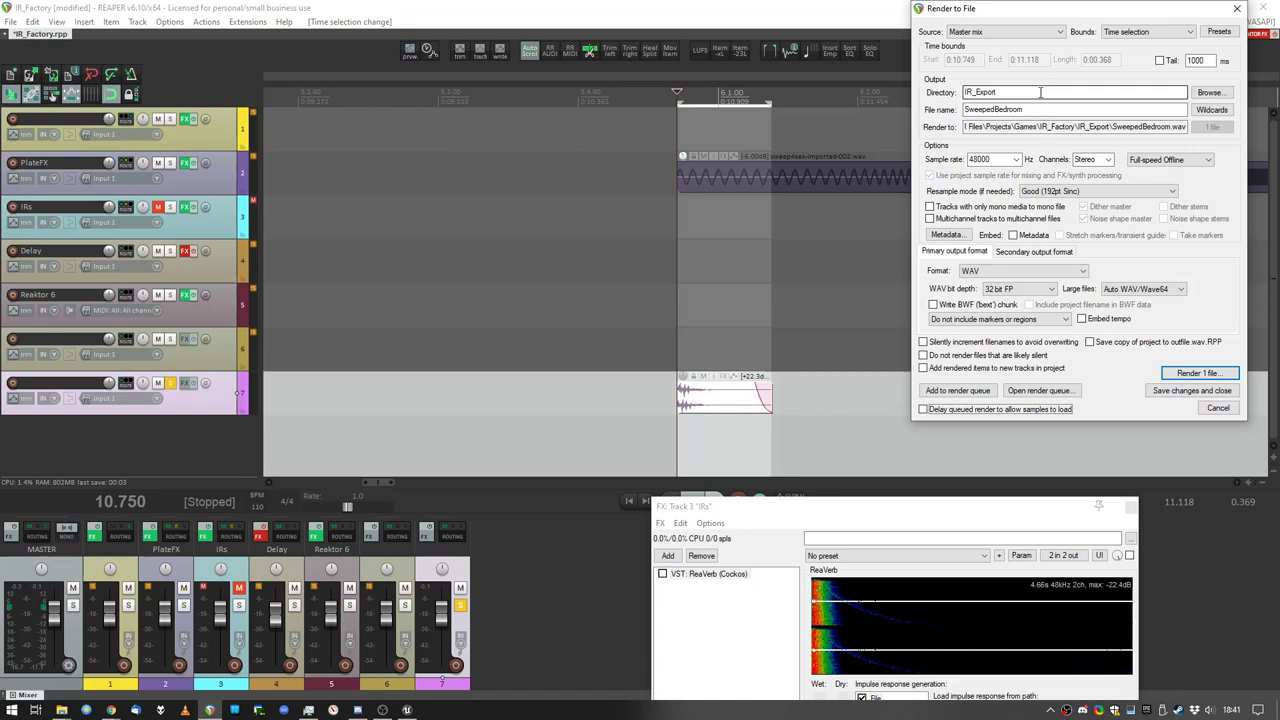
# Step: Render the impulse response as IR_Bedroom_0db in WAV format with 16 bit PCM depth
pyautogui.doubleClick(1010, 109)
pyautogui.write('IR_')
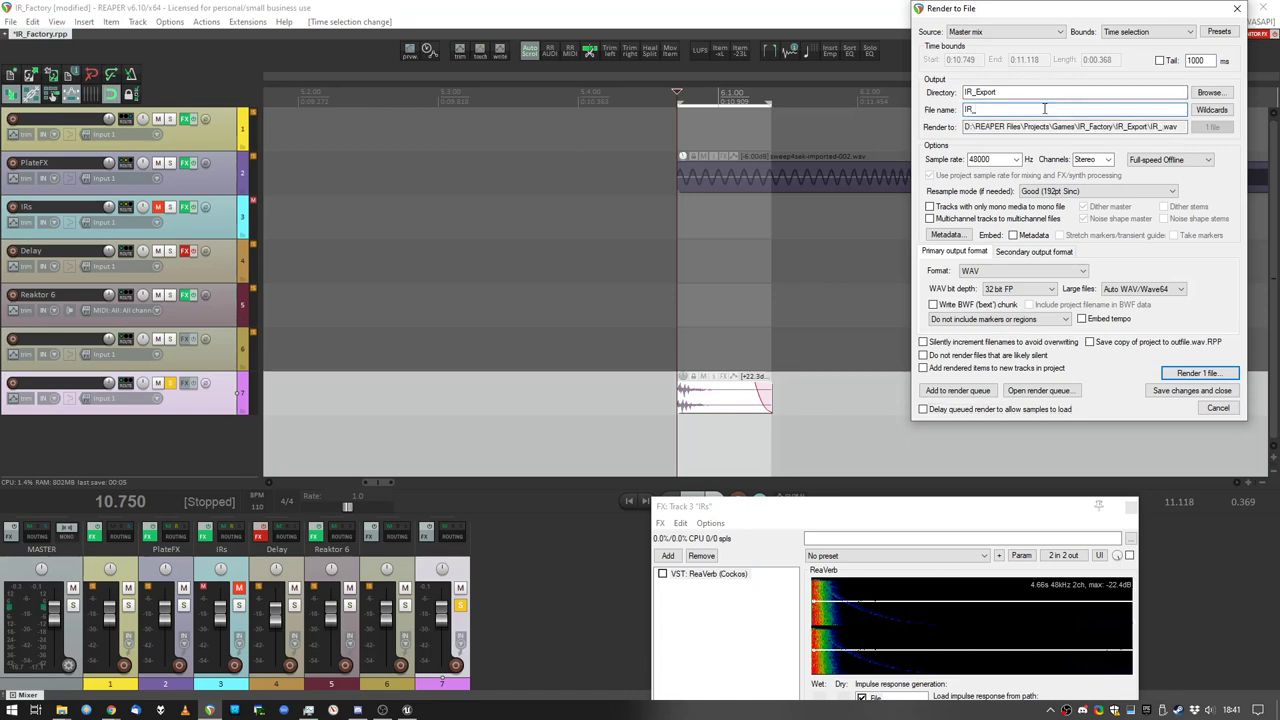
pyautogui.write('Bedroom_0db')
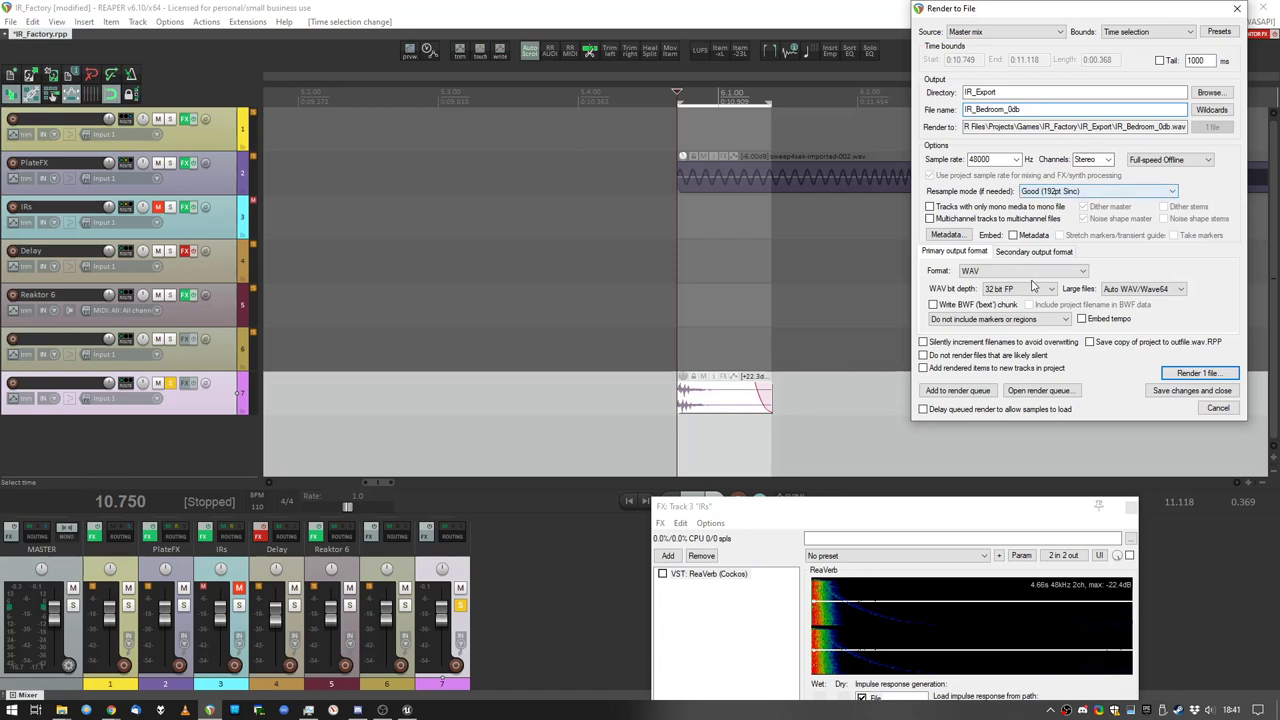
pyautogui.scroll(2, 1023, 289)
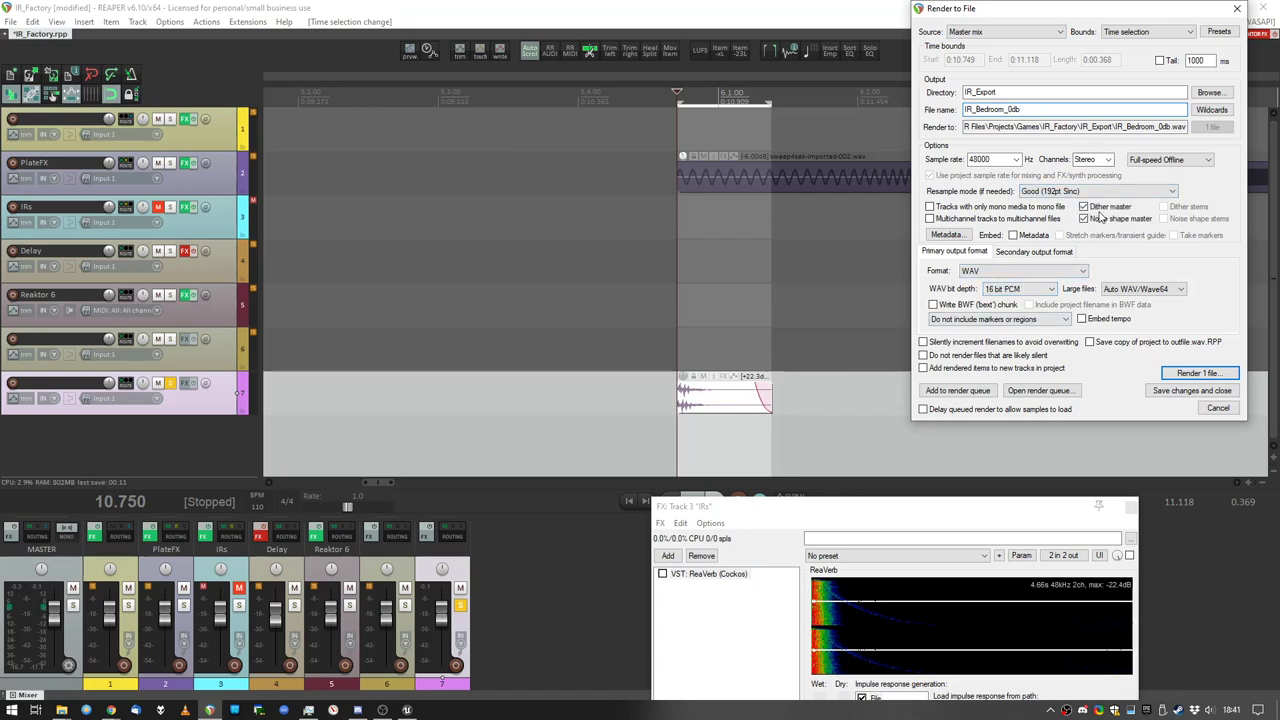
pyautogui.click(1190, 374)
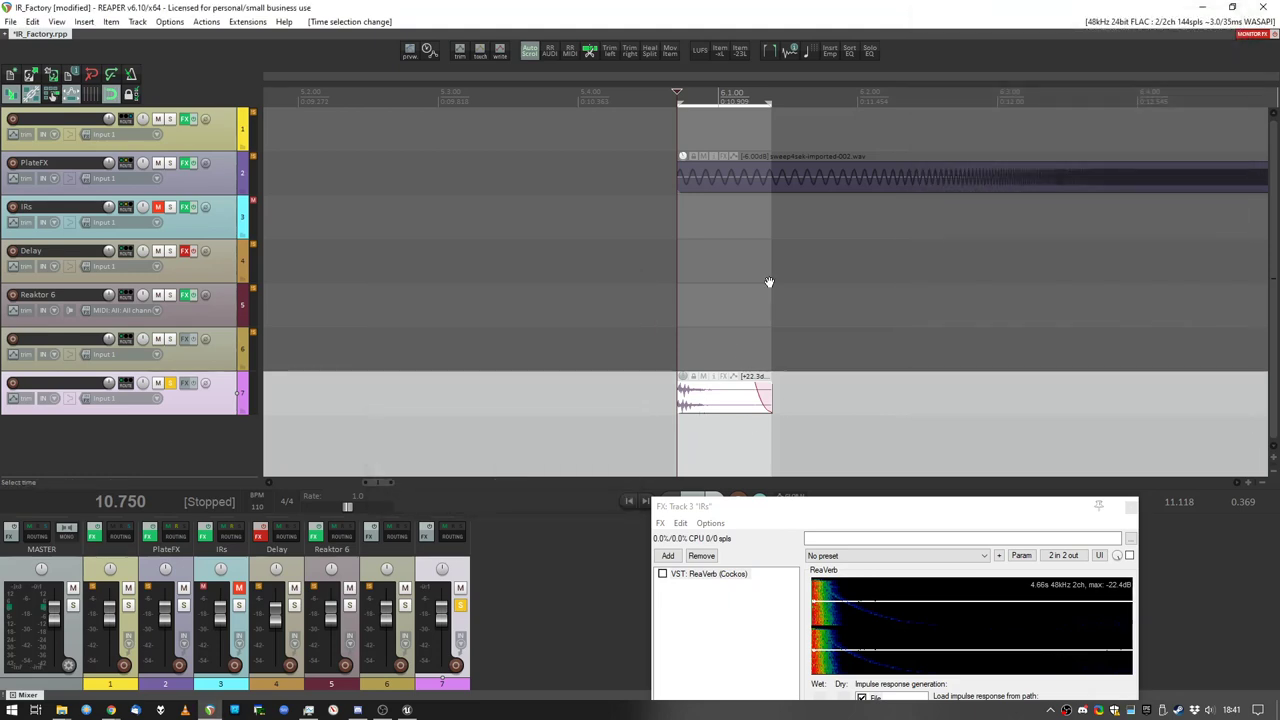
# Step: Load IR_Bedroom_0db.wav into ReaVerb on the IRs track with Apply -18dB gain and enable the effect
pyautogui.moveTo(769, 282); pyautogui.dragTo(664, 303, button='middle')
pyautogui.scroll(-5, 490, 278)
pyautogui.moveTo(451, 263); pyautogui.dragTo(770, 245, button='middle')
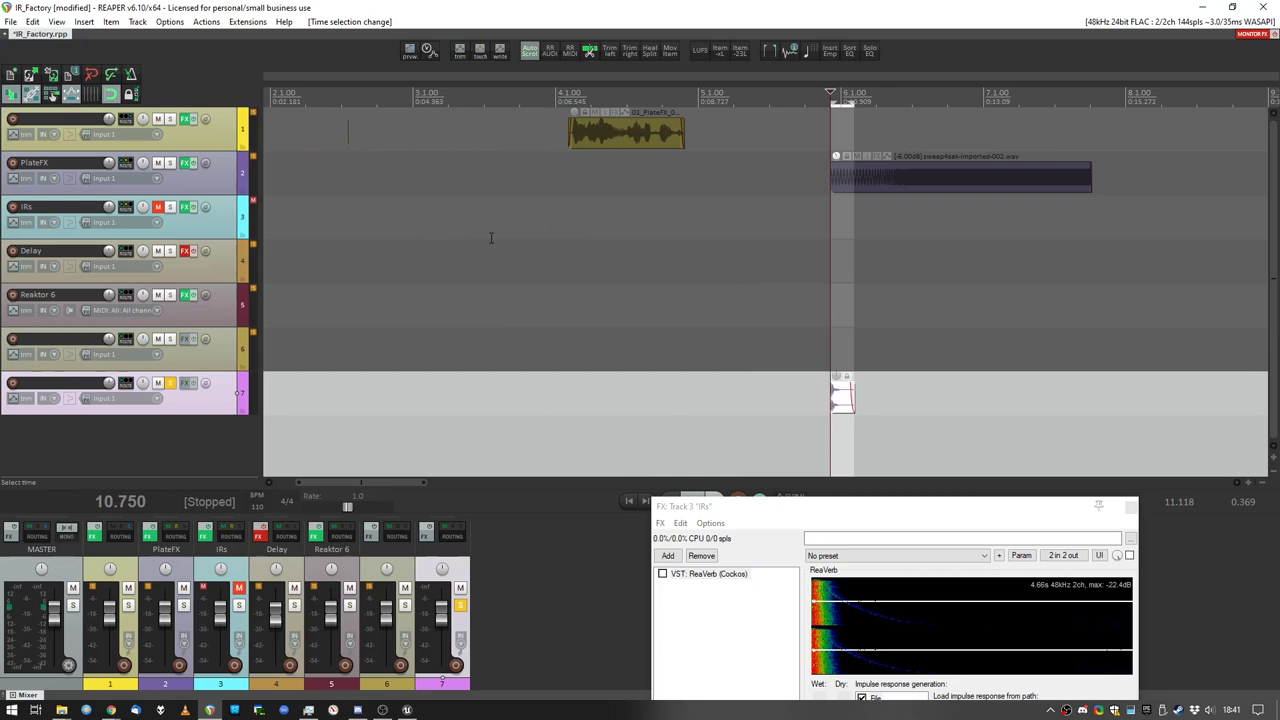
pyautogui.click(194, 211)
pyautogui.click(186, 211)
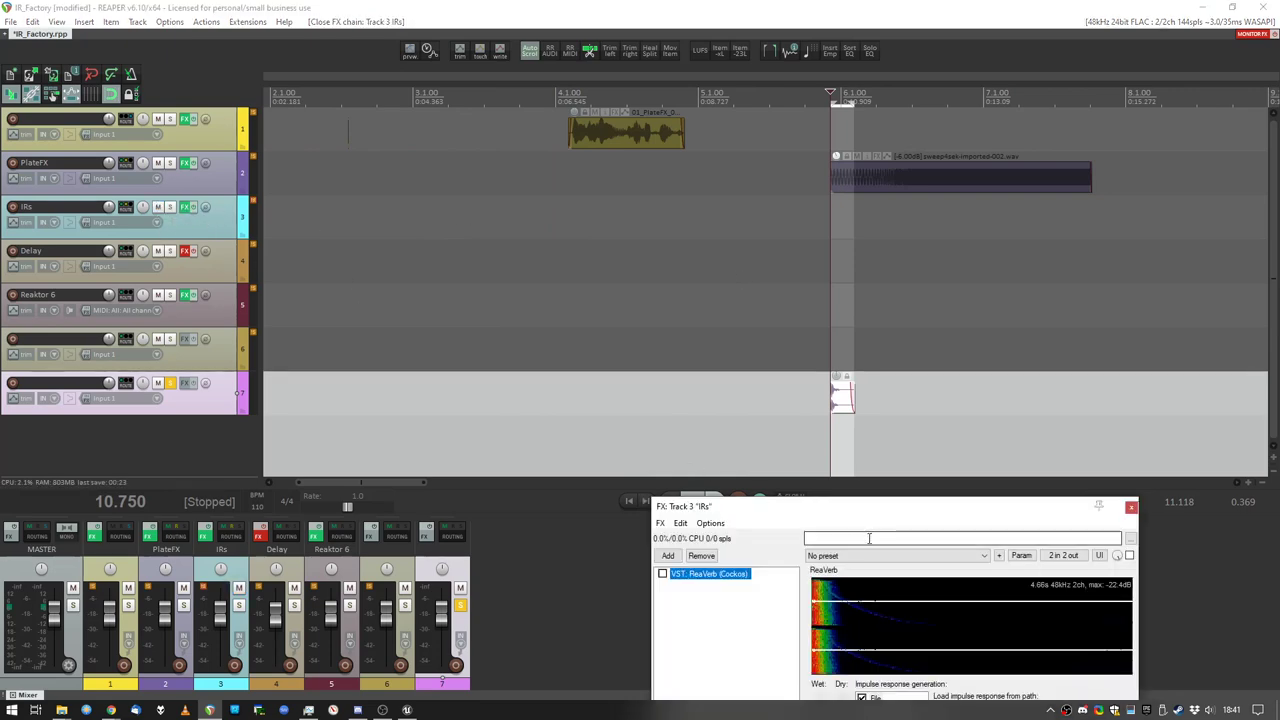
pyautogui.click(977, 545)
pyautogui.click(985, 564)
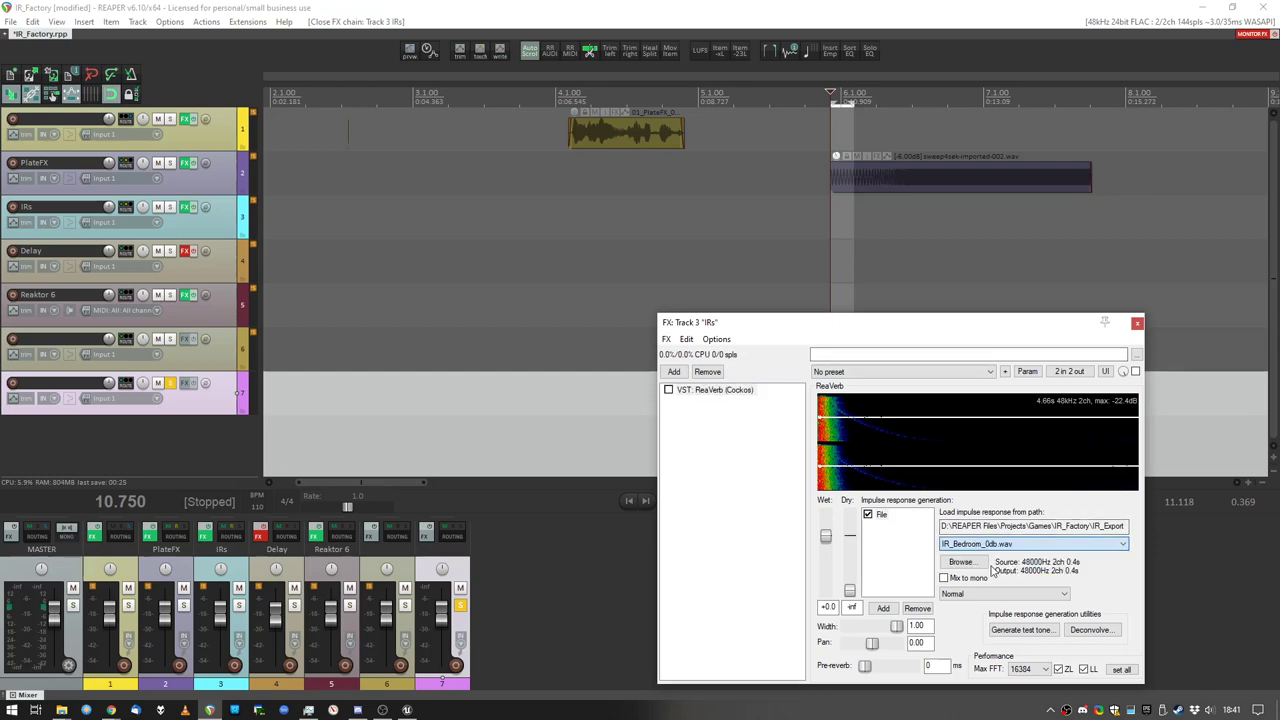
pyautogui.scroll(-1, 984, 595)
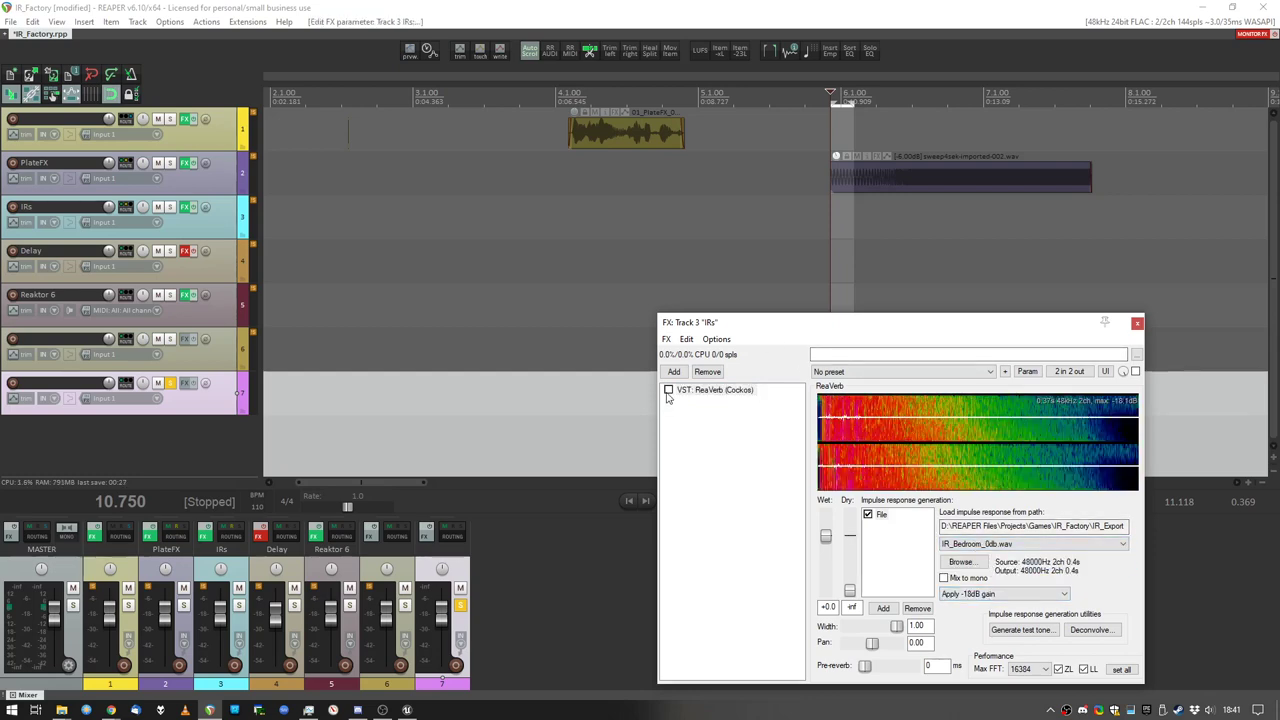
pyautogui.click(637, 281)
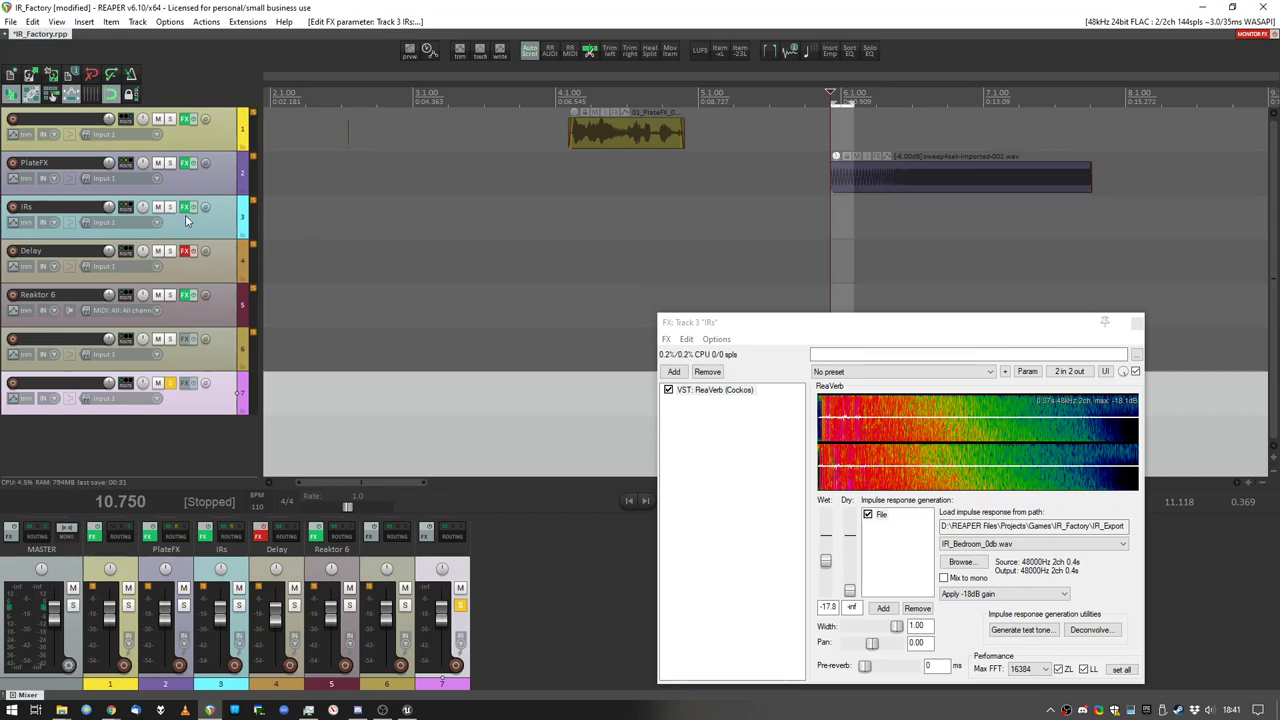
# Step: Solo the IRs track instead of track 7 and play track 1's item through ReaVerb with wet at +0.0
pyautogui.click(173, 208)
pyautogui.click(171, 383)
pyautogui.click(614, 192)
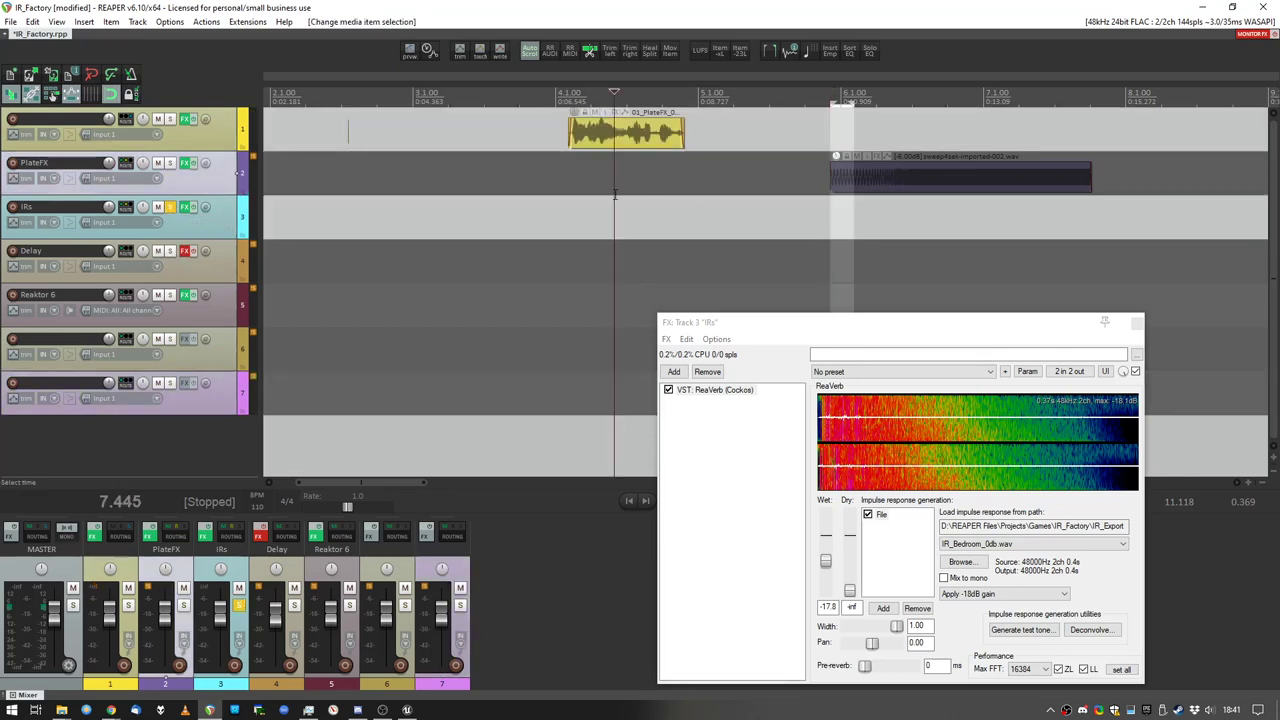
pyautogui.press('space')
pyautogui.click(585, 220)
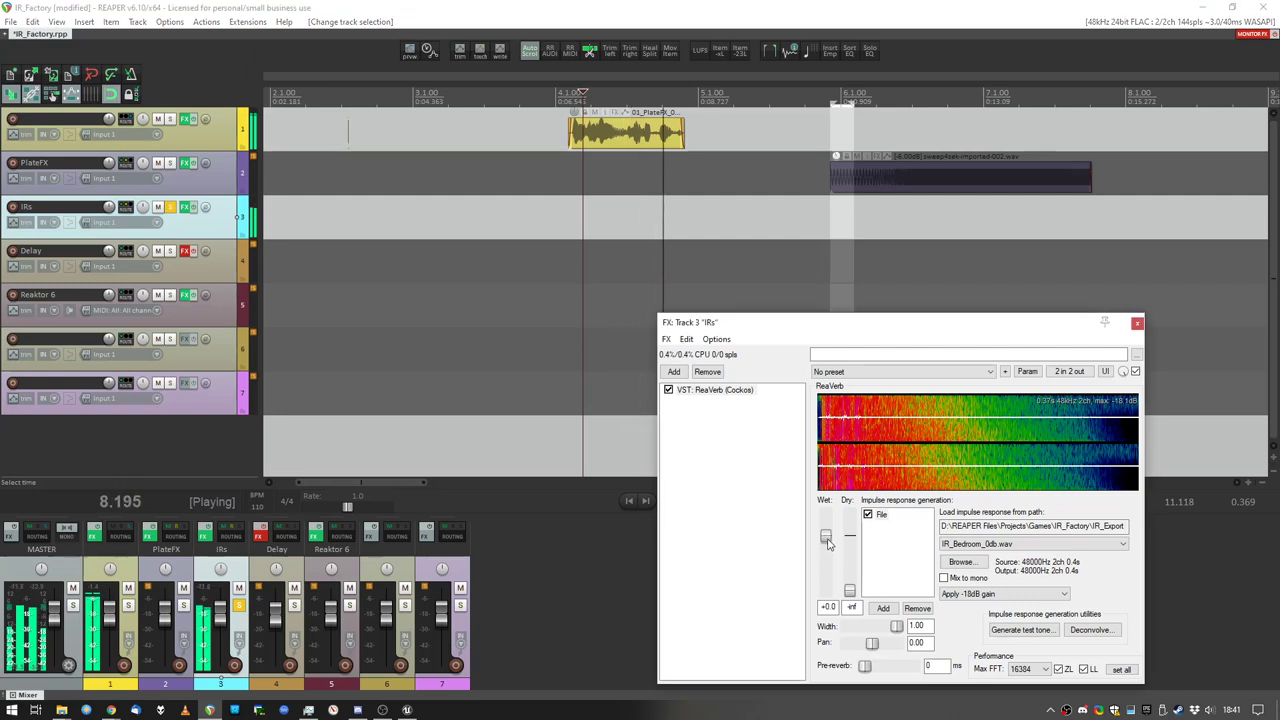
pyautogui.click(600, 250)
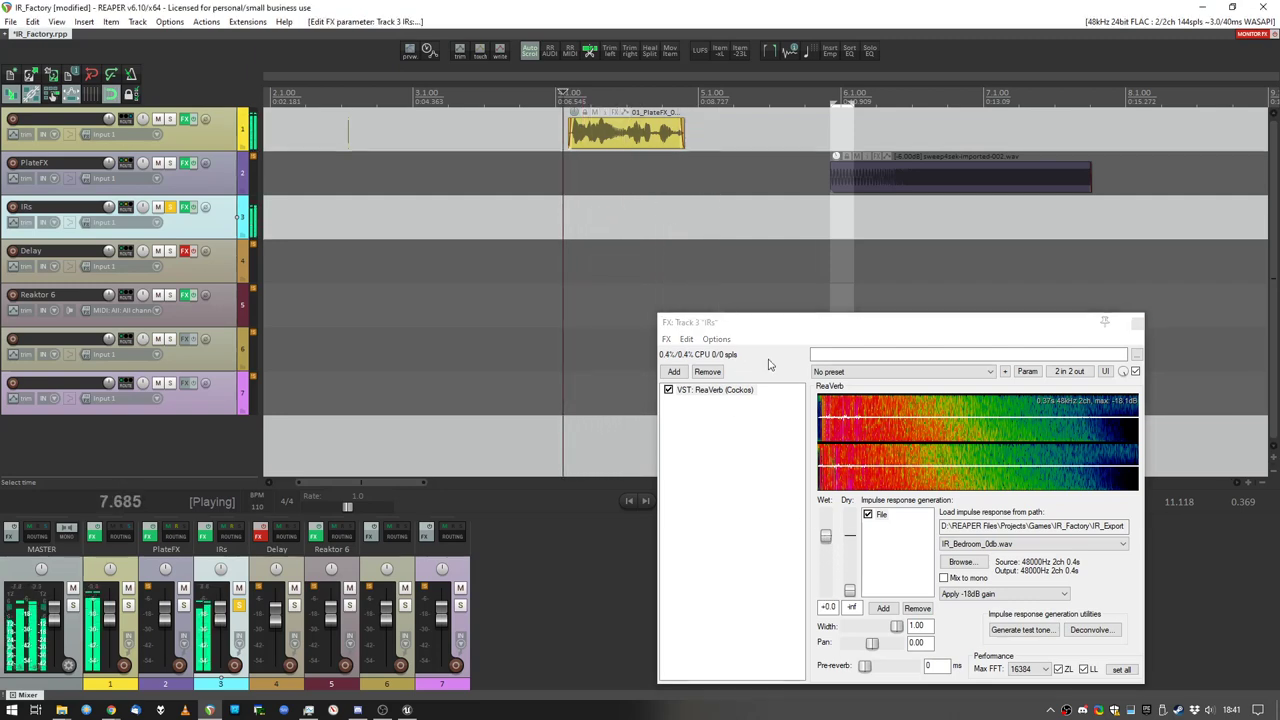
pyautogui.press('space')
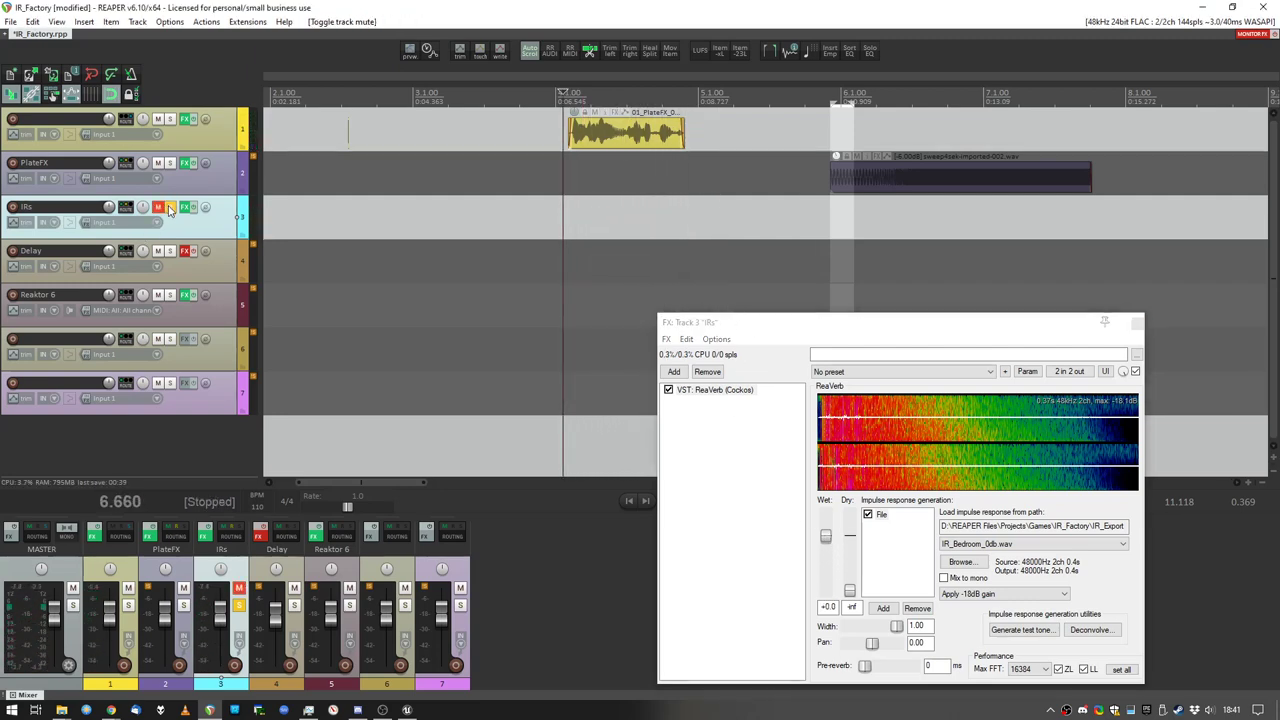
# Step: Compare playback of track 1's item with the IRs reverb muted and with the IRs track soloed
pyautogui.click(185, 179)
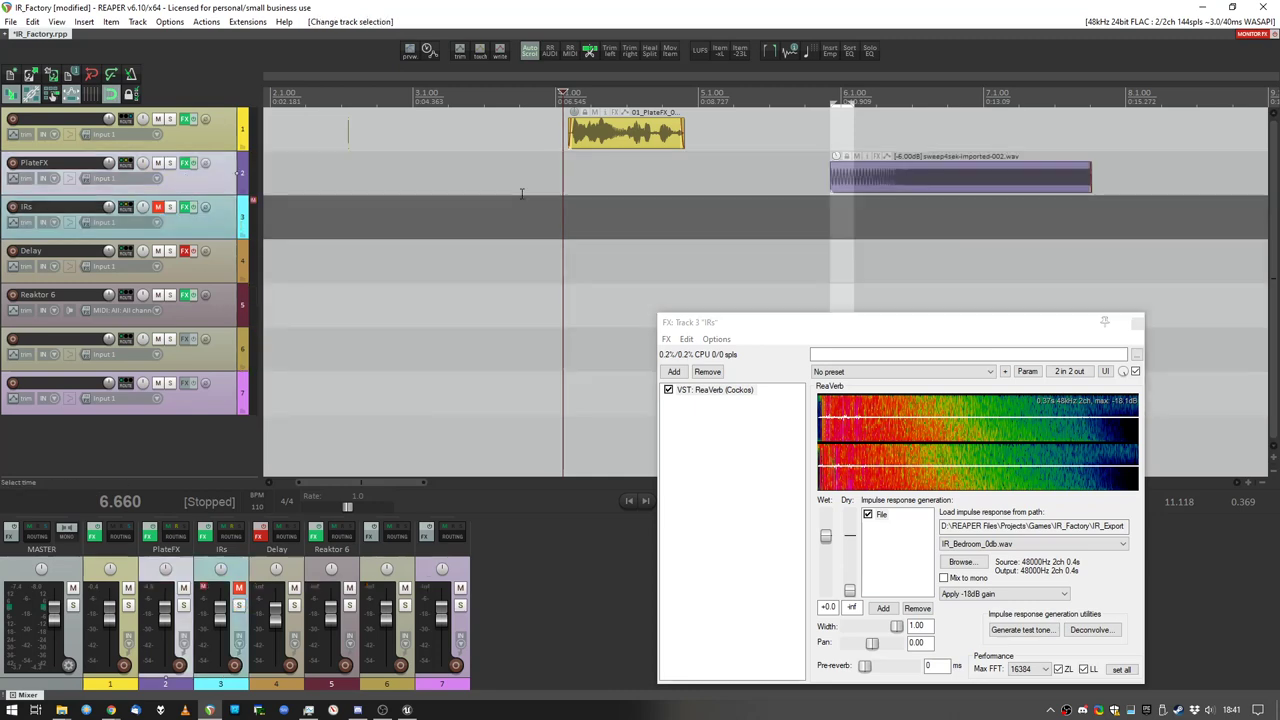
pyautogui.press('space')
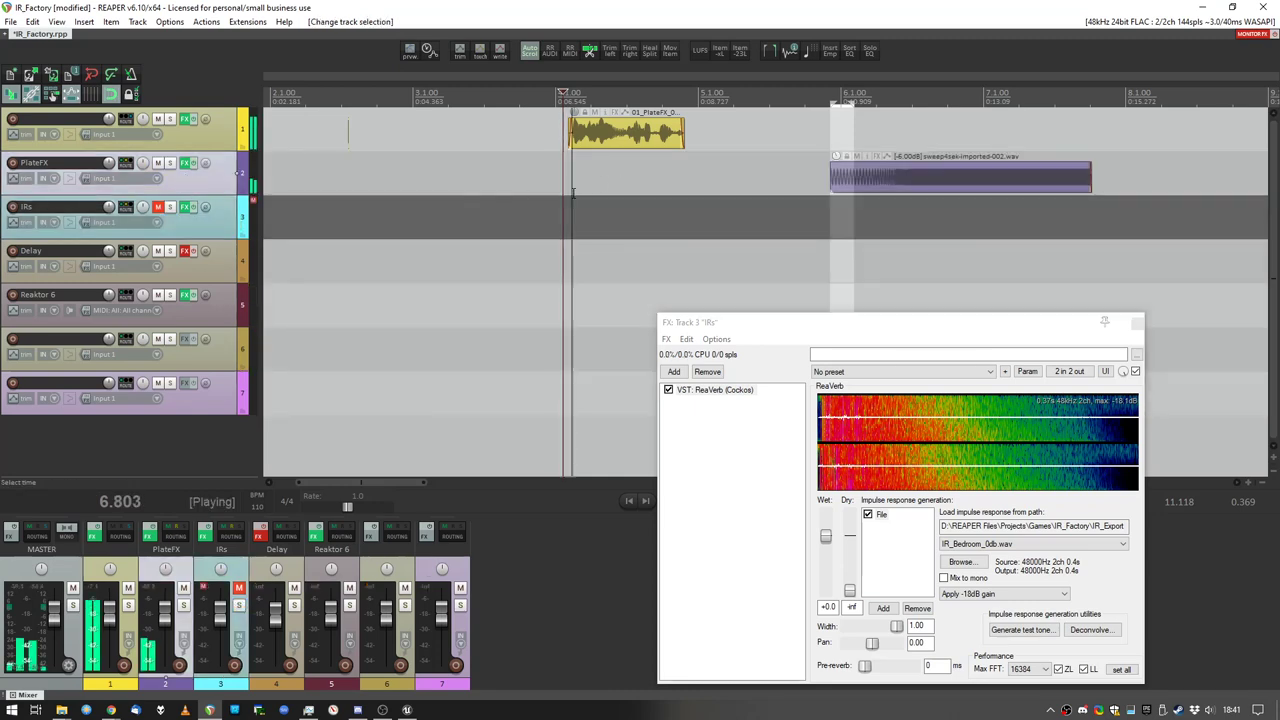
pyautogui.press('space')
pyautogui.click(171, 207)
pyautogui.press('space')
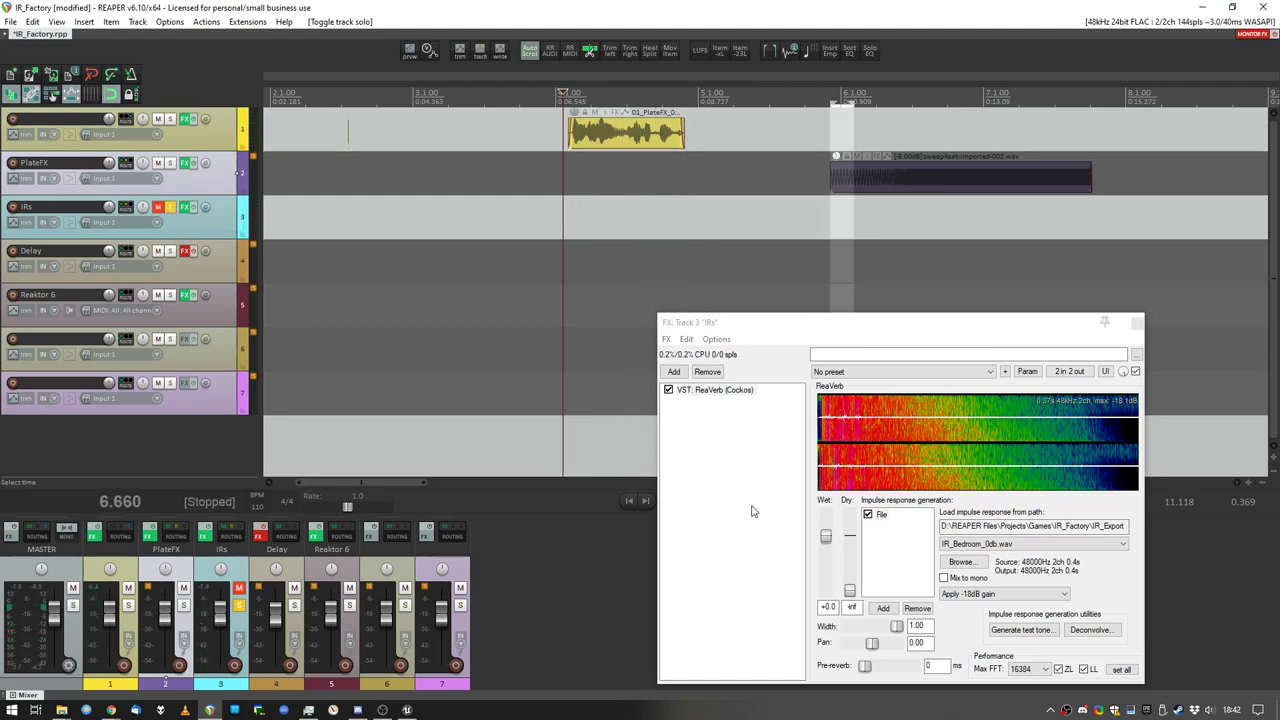
# Step: Copy IR_Bedroom_0db.wav from the IR_Export folder into the Unreal project's ForTutorial folder
pyautogui.click(65, 714)
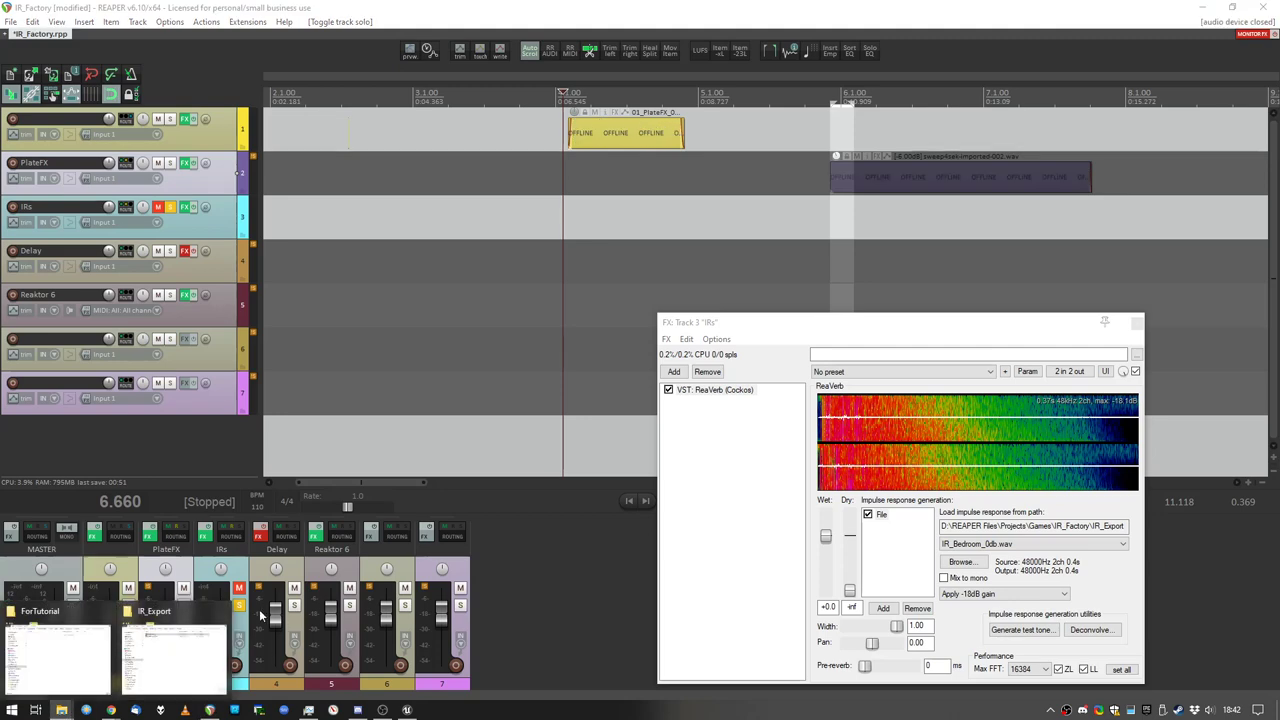
pyautogui.click(175, 650)
pyautogui.click(63, 711)
pyautogui.click(68, 650)
pyautogui.click(900, 420)
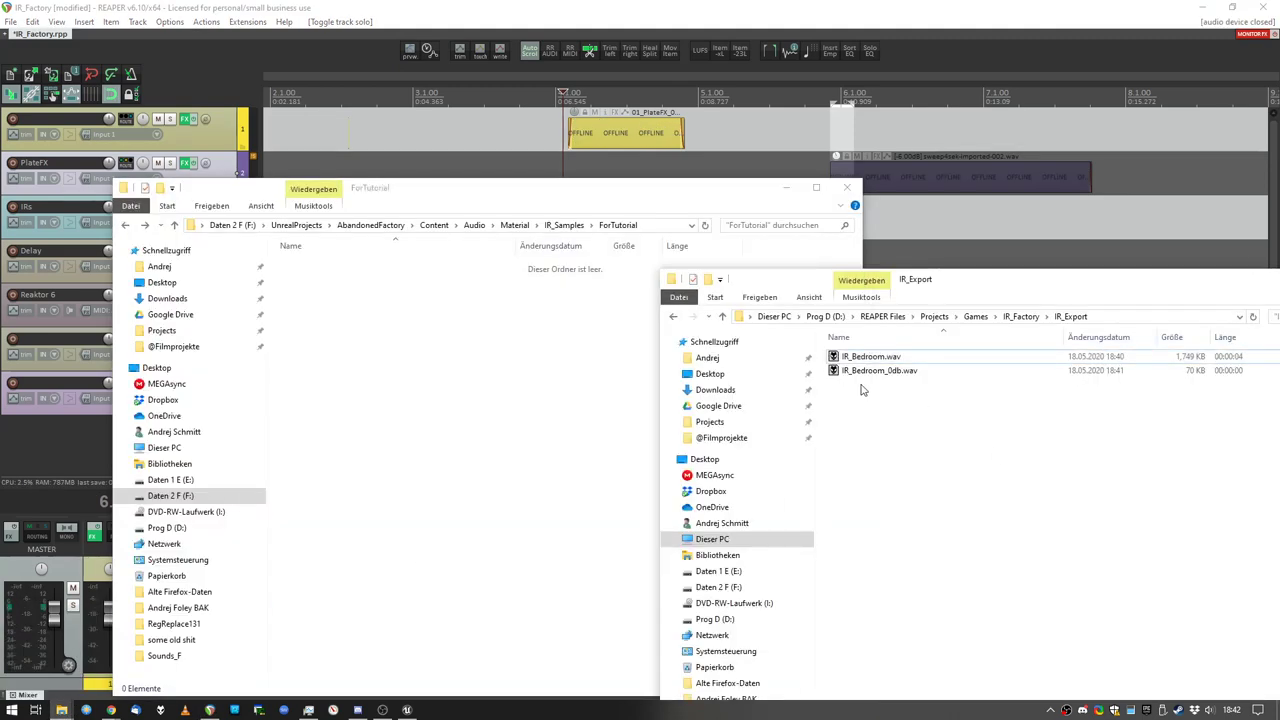
pyautogui.click(885, 371)
pyautogui.moveTo(865, 375); pyautogui.dragTo(475, 403)
# Step: Switch to Unreal Editor and import the detected new IR_Bedroom_0db source file
pyautogui.moveTo(406, 710)
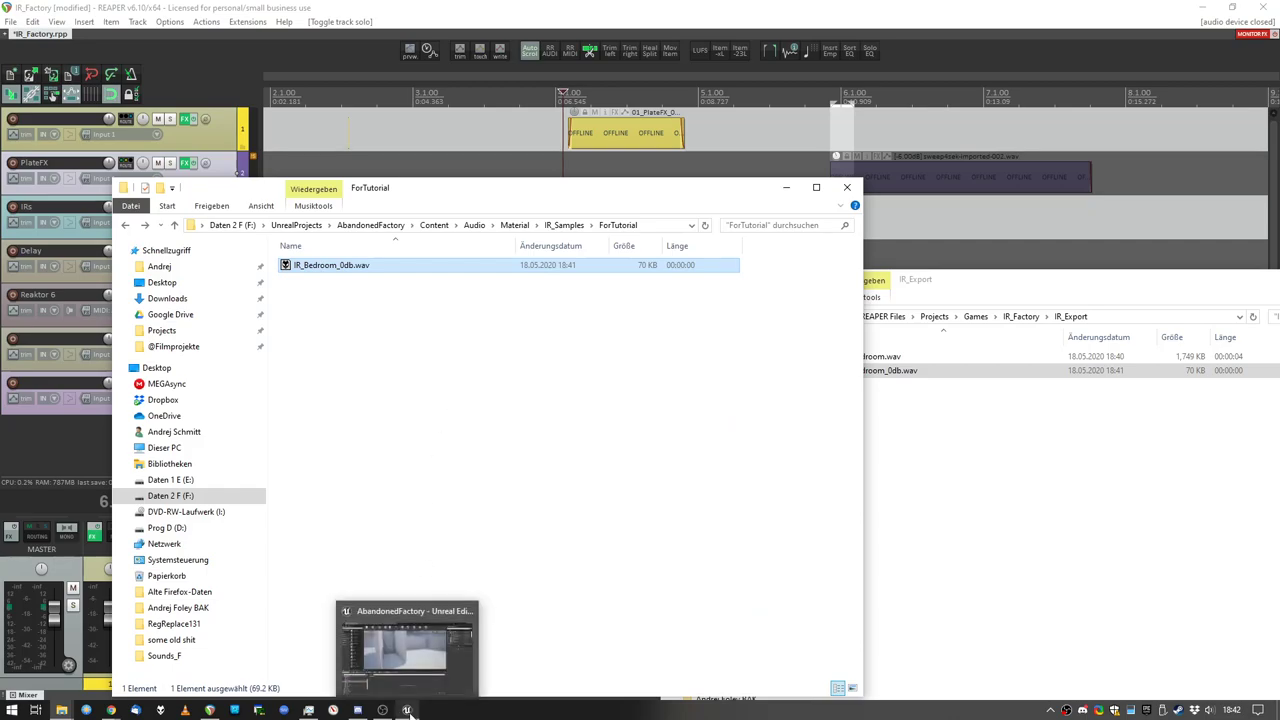
pyautogui.click(440, 655)
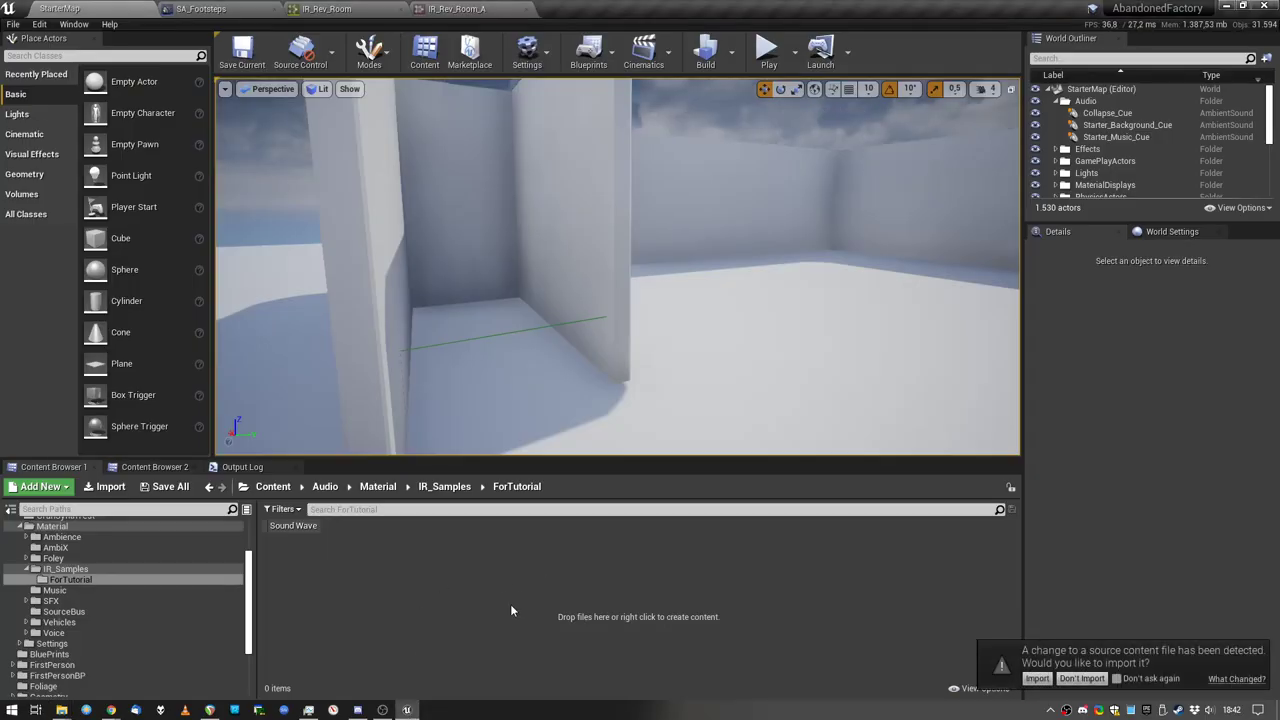
pyautogui.click(1027, 678)
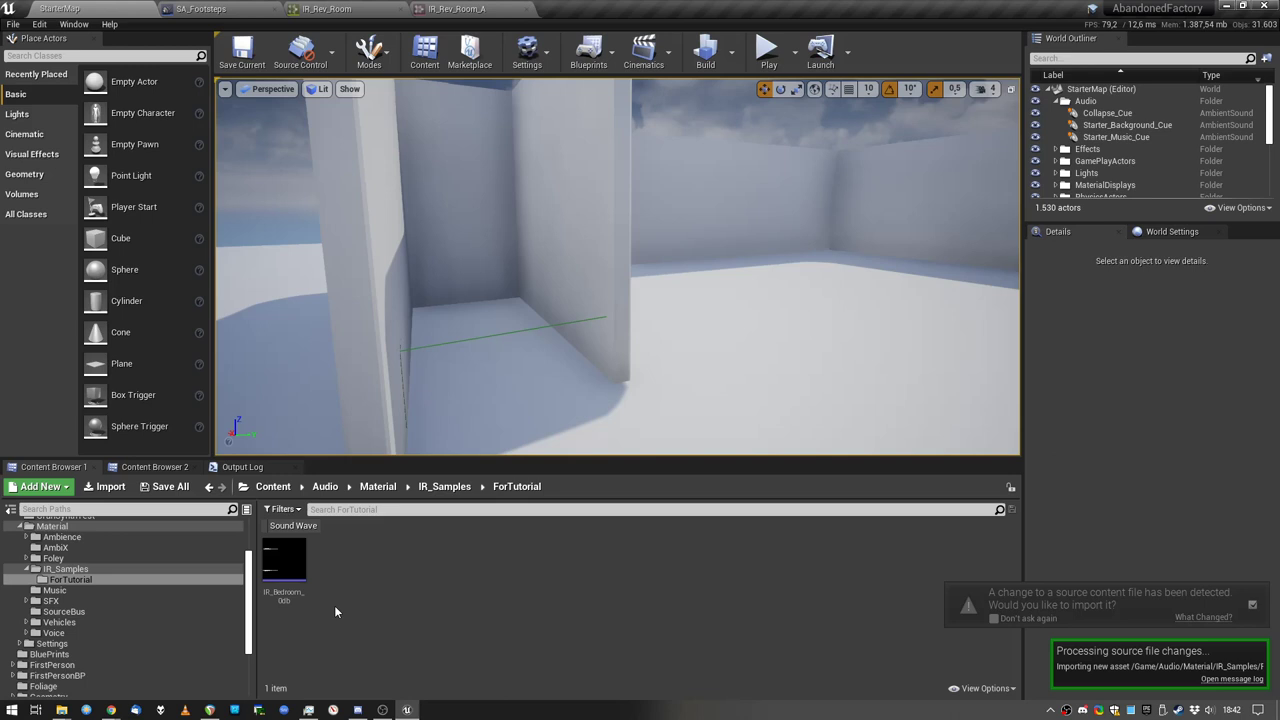
# Step: Create an impulse response asset from the IR_Bedroom_0db sound wave and open it to check its normalization volume
pyautogui.click(286, 597)
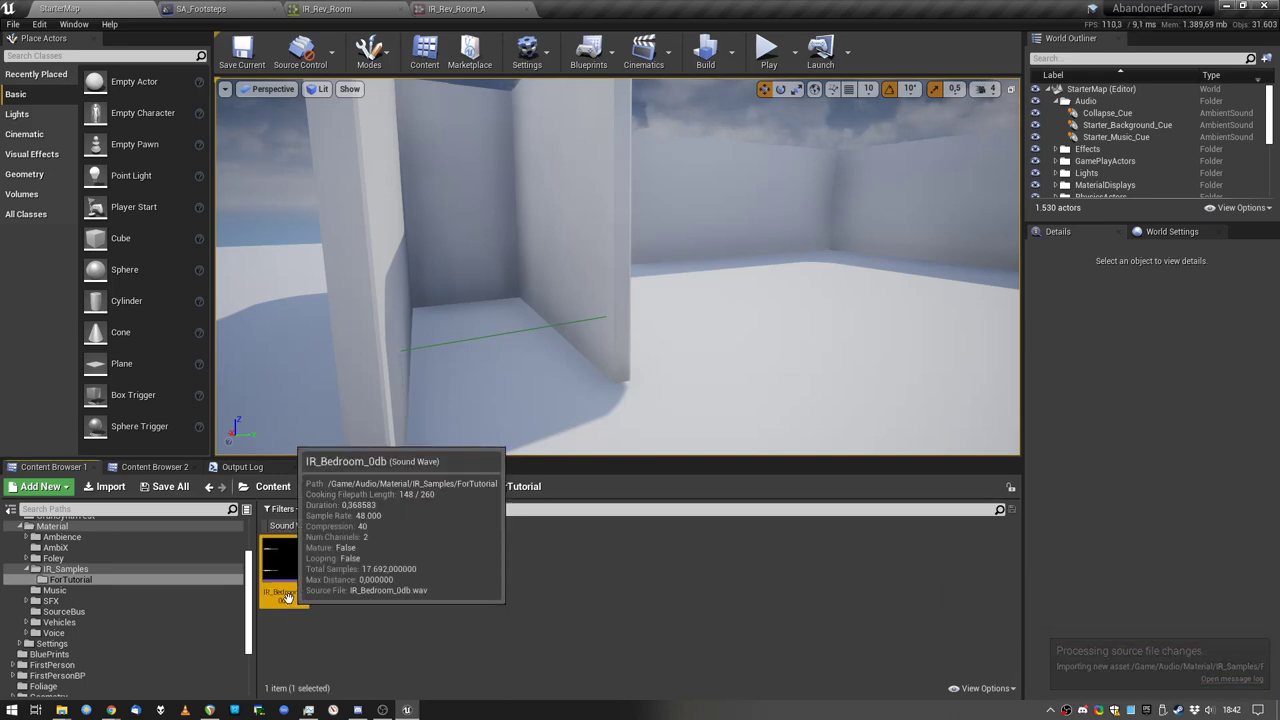
pyautogui.rightClick(286, 597)
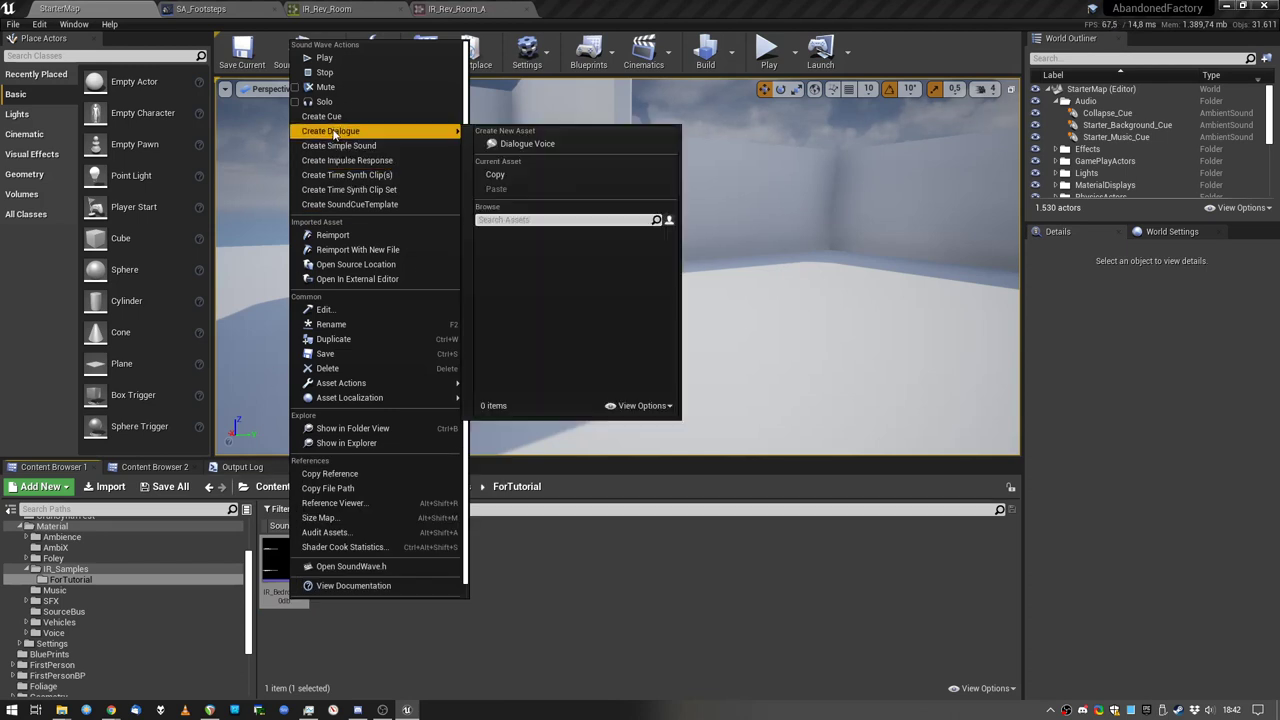
pyautogui.click(352, 163)
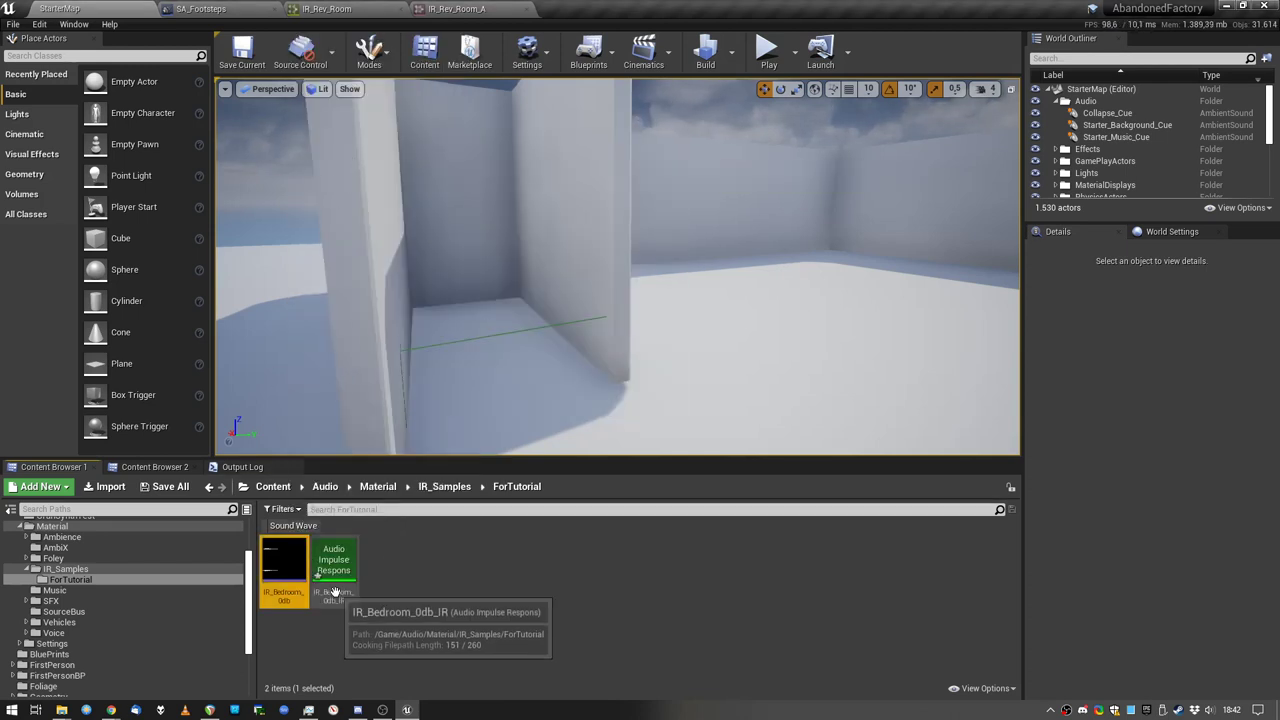
pyautogui.doubleClick(336, 598)
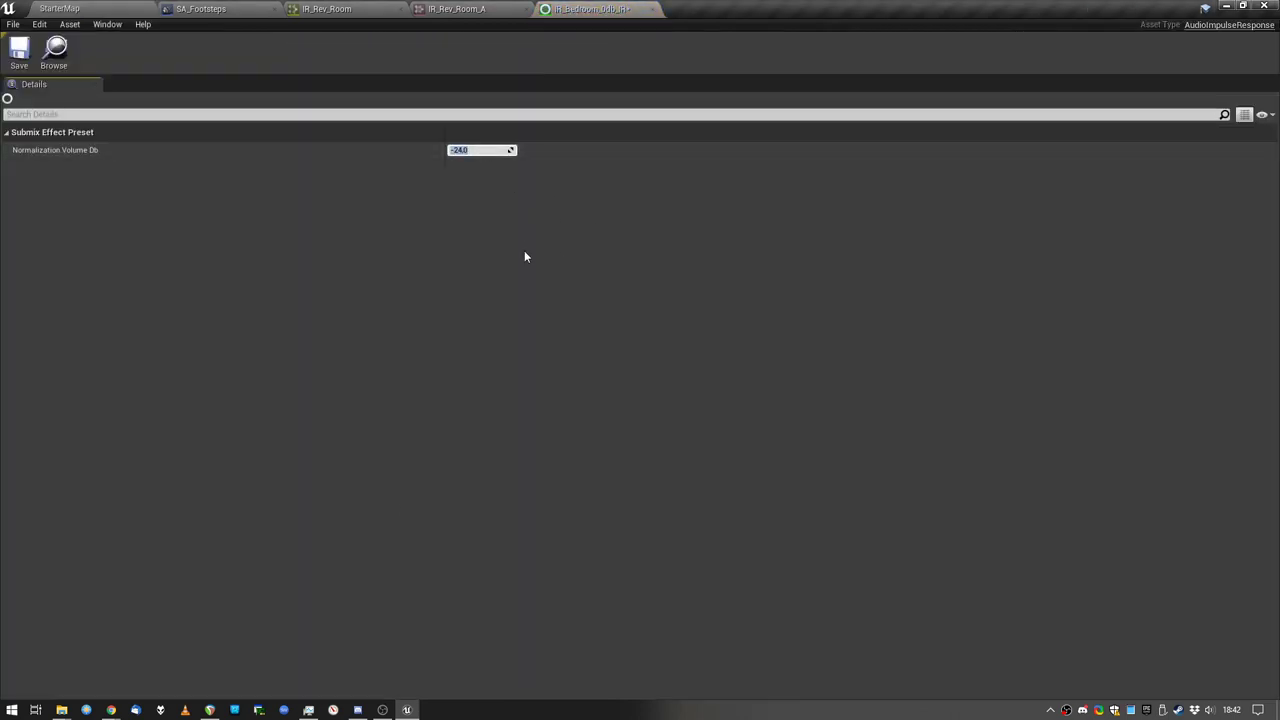
pyautogui.click(457, 8)
pyautogui.click(110, 8)
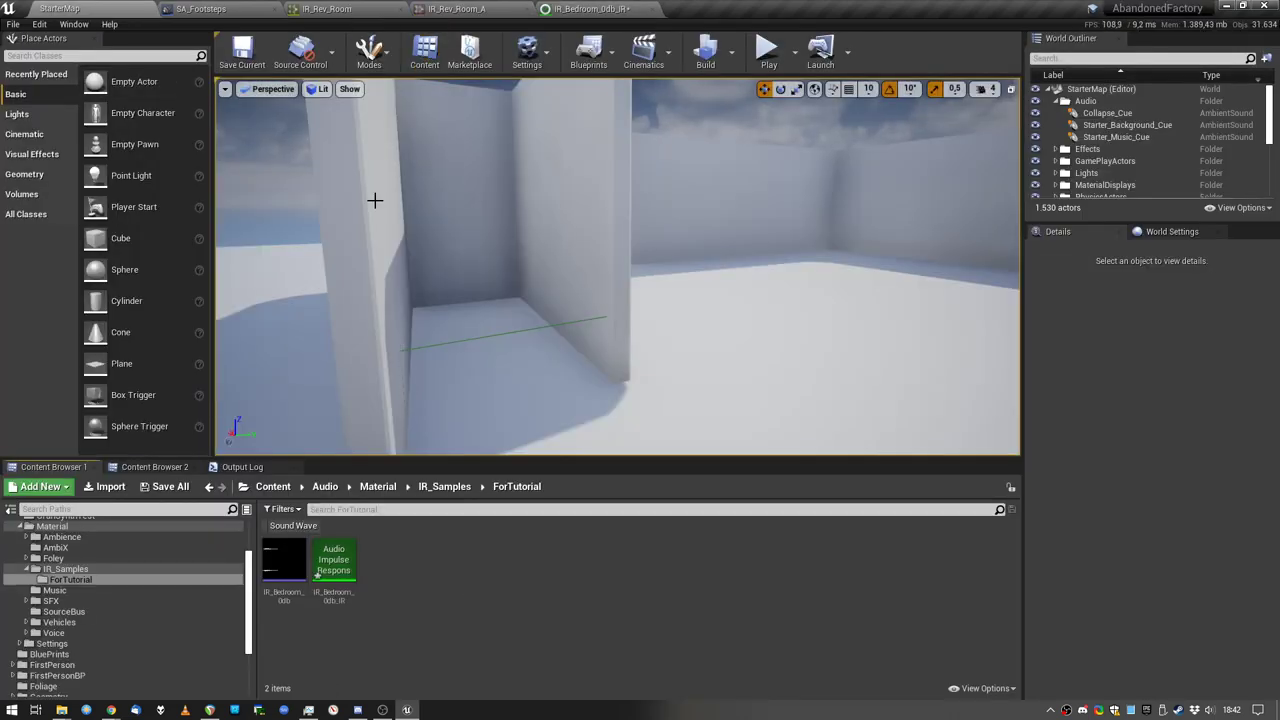
# Step: Examine the attenuation submix send settings of SA_Footsteps and return to the StarterMap level
pyautogui.click(230, 11)
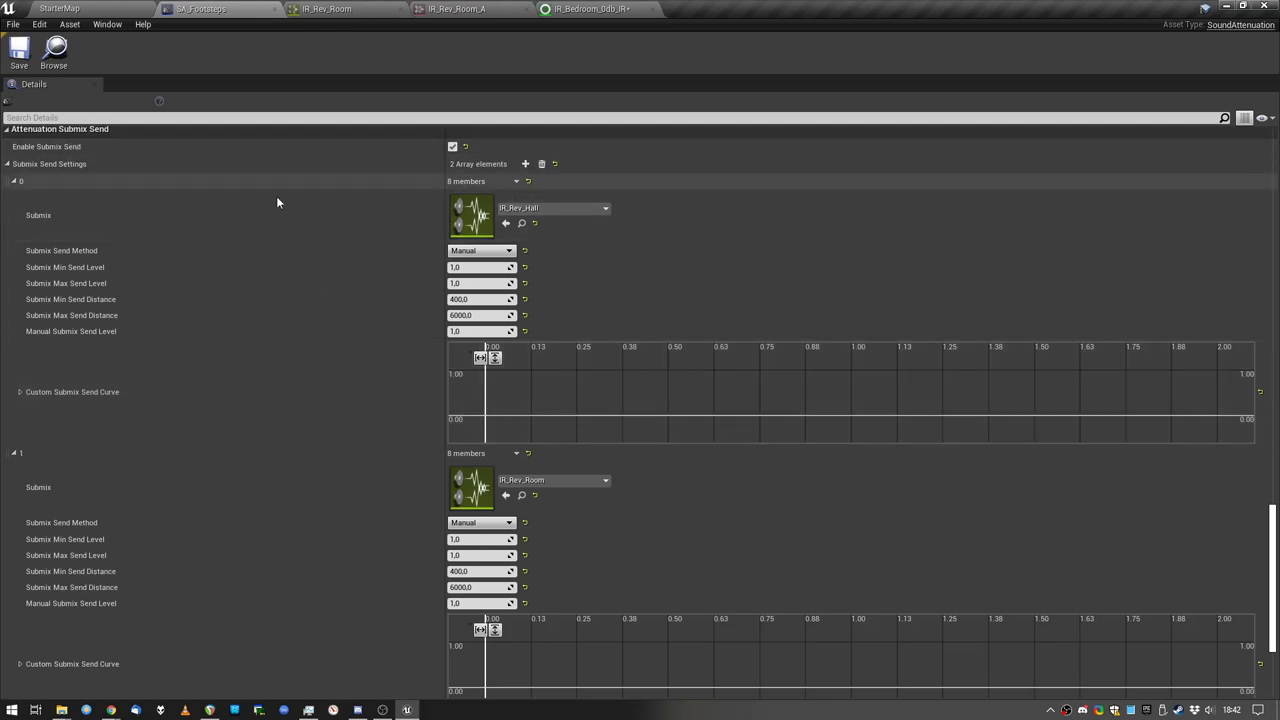
pyautogui.scroll(2, 300, 215)
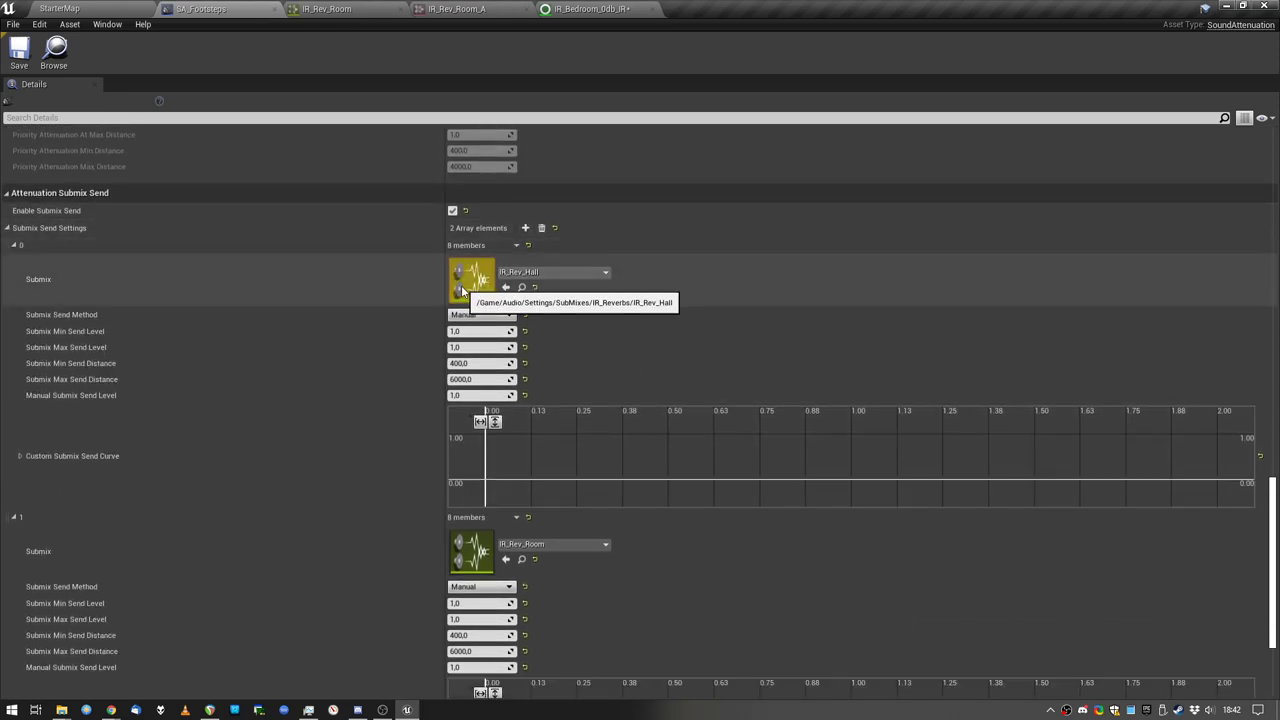
pyautogui.click(93, 8)
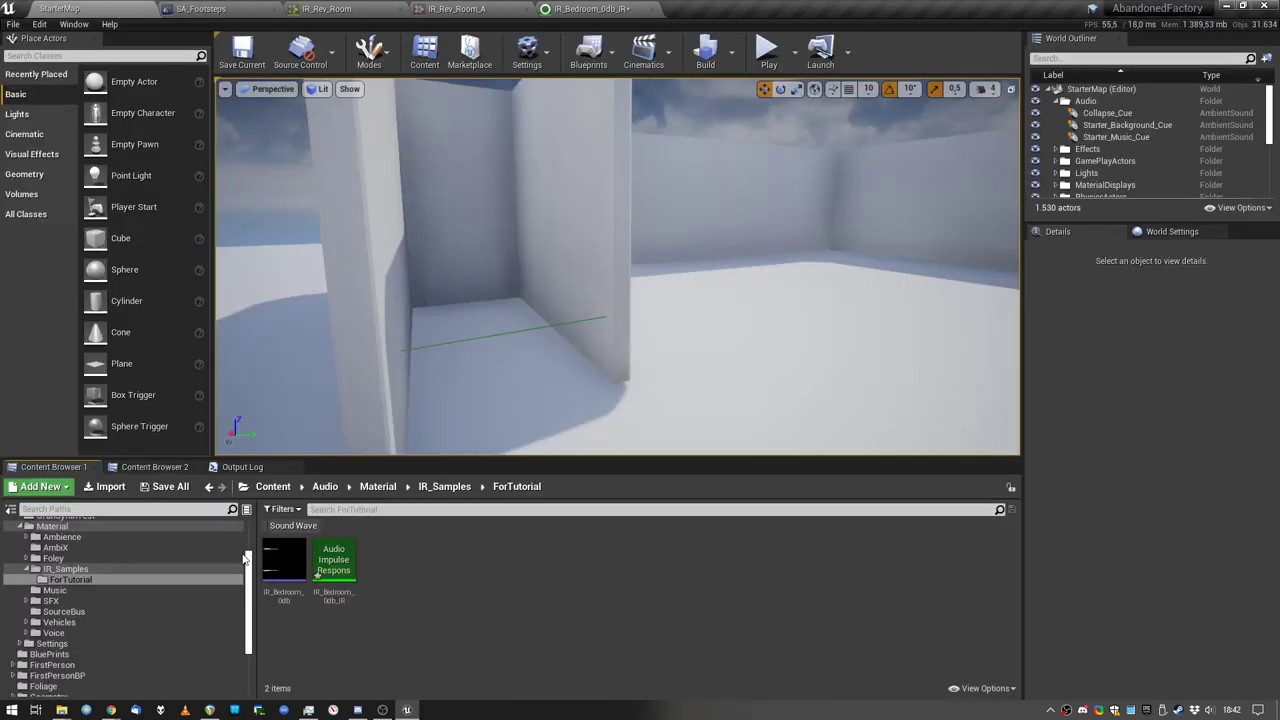
# Step: Open the IR_Rev_Room submix from the IR_Reverbs folder
pyautogui.click(154, 466)
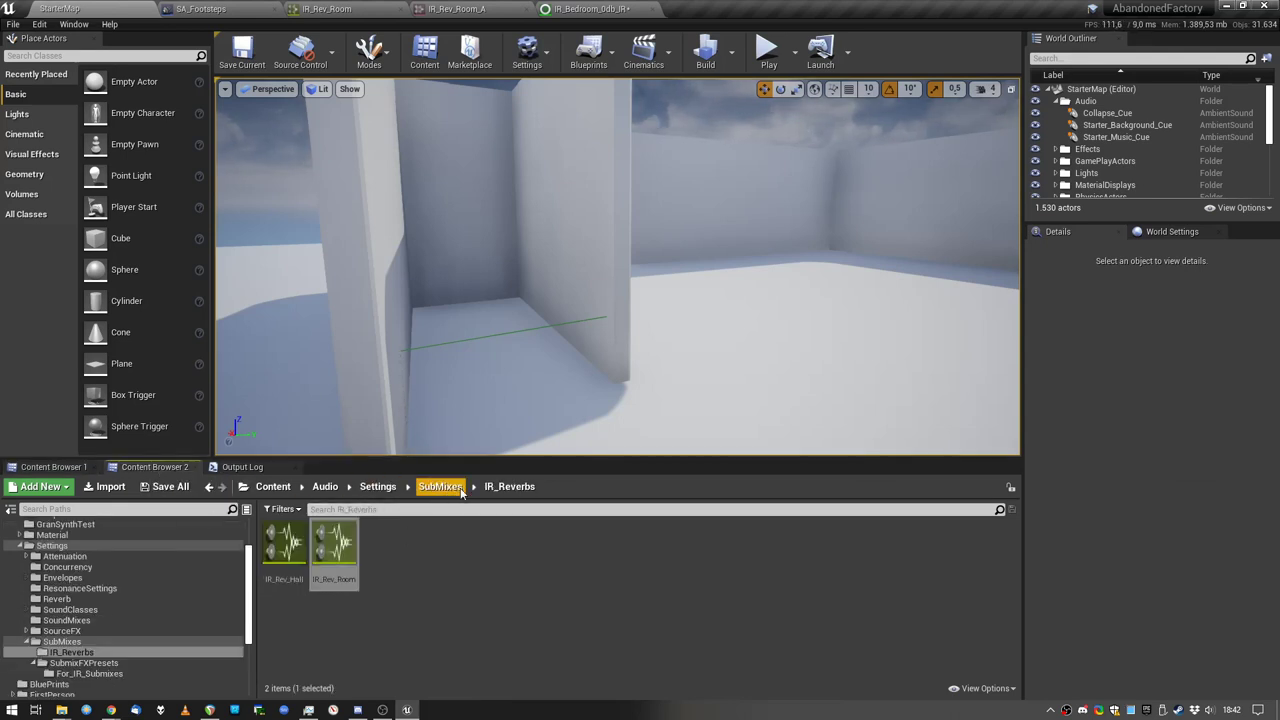
pyautogui.click(357, 623)
pyautogui.click(284, 582)
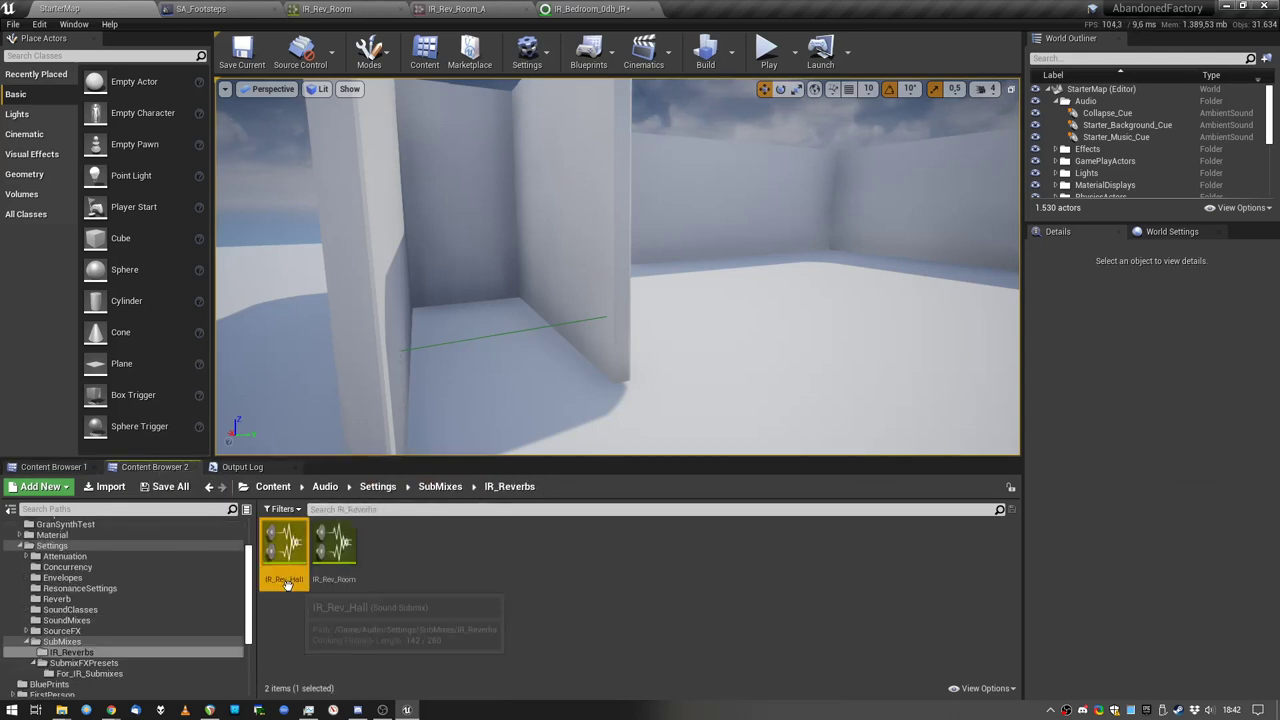
pyautogui.click(340, 581)
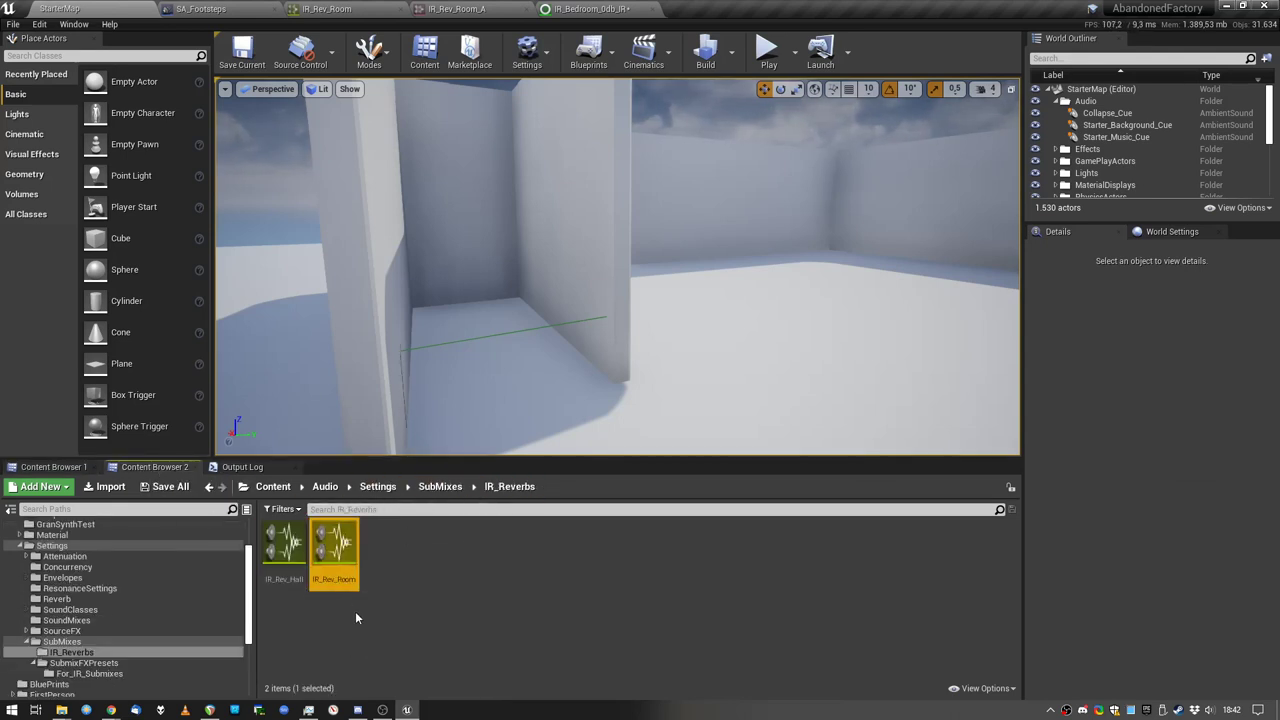
pyautogui.doubleClick(338, 555)
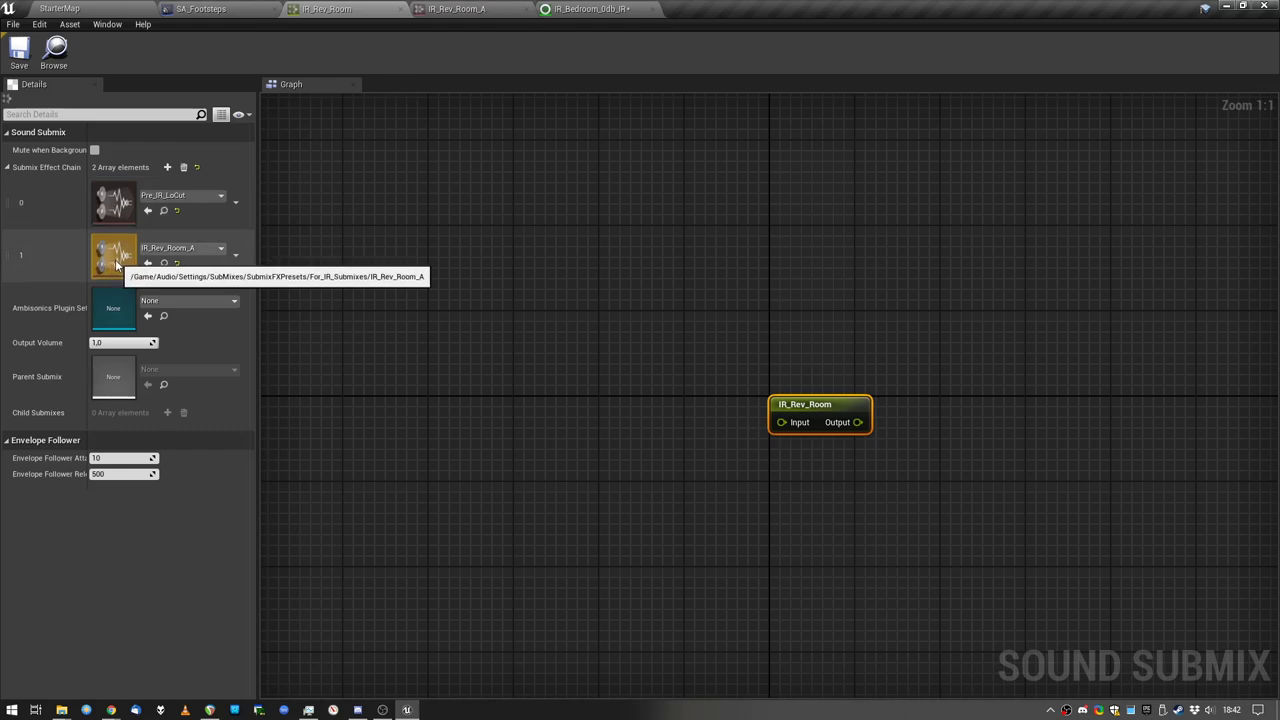
pyautogui.click(189, 249)
pyautogui.click(201, 274)
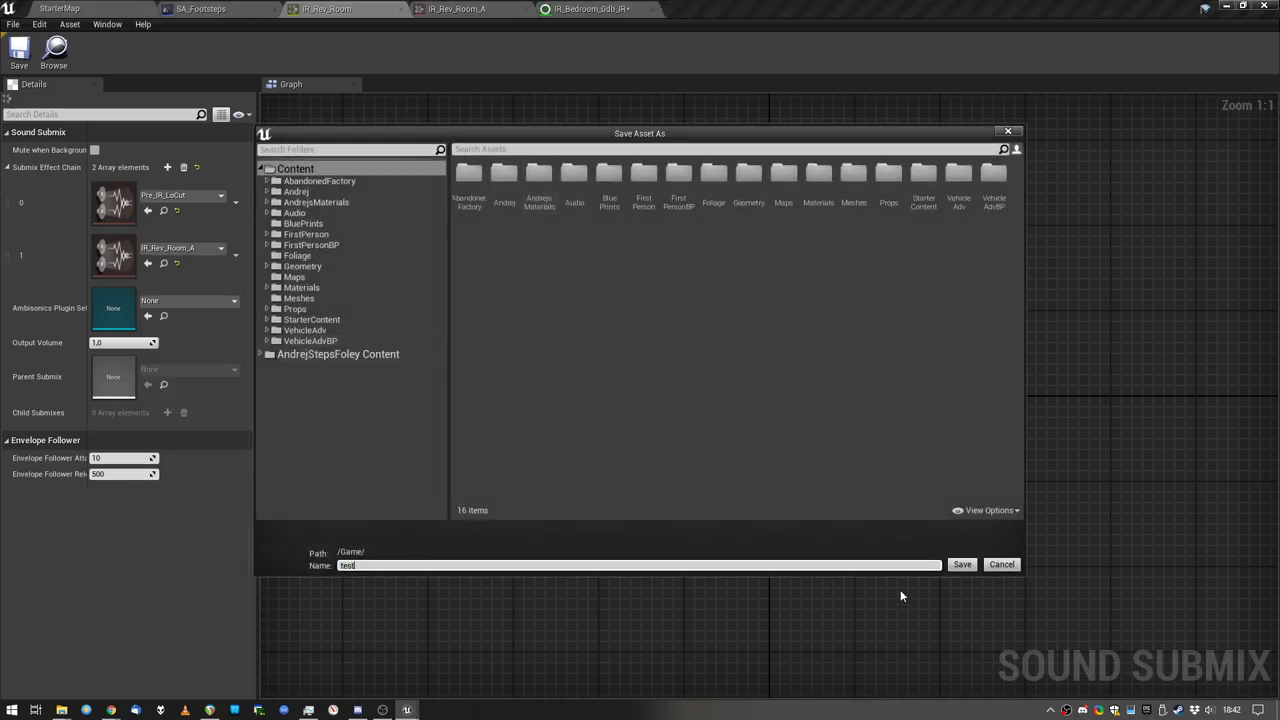
pyautogui.write('test')
pyautogui.click(962, 565)
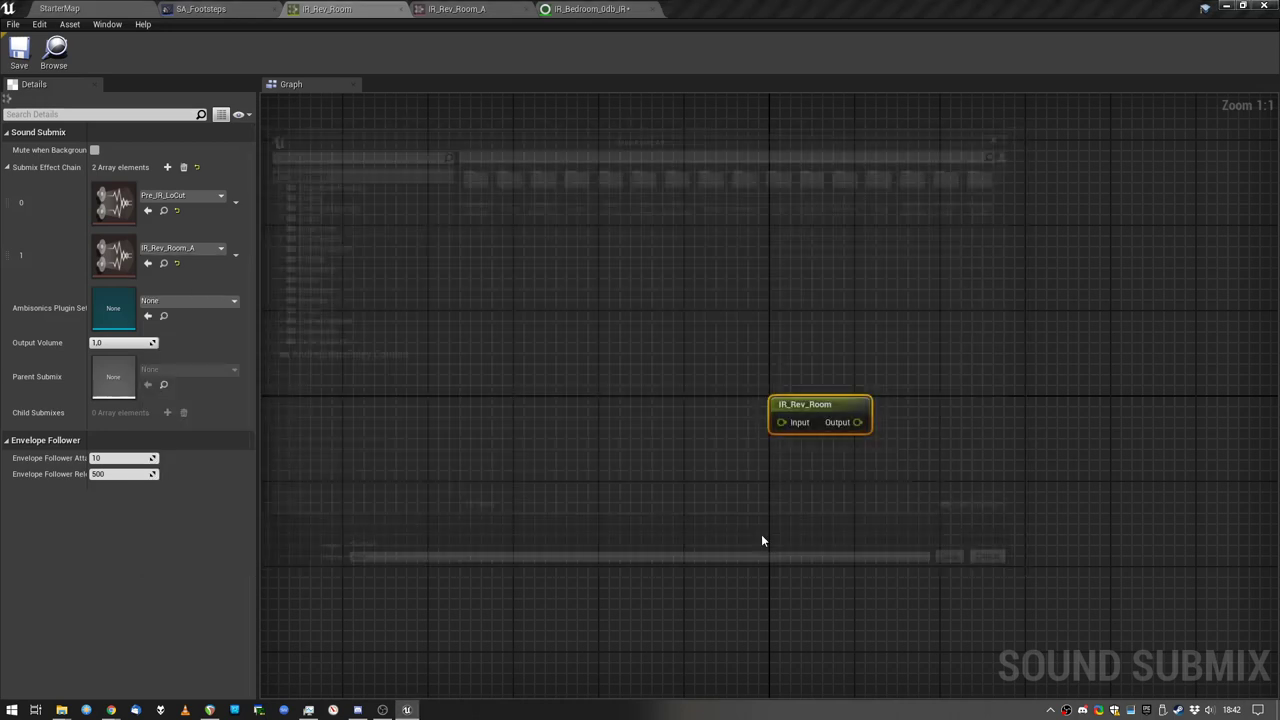
pyautogui.click(556, 253)
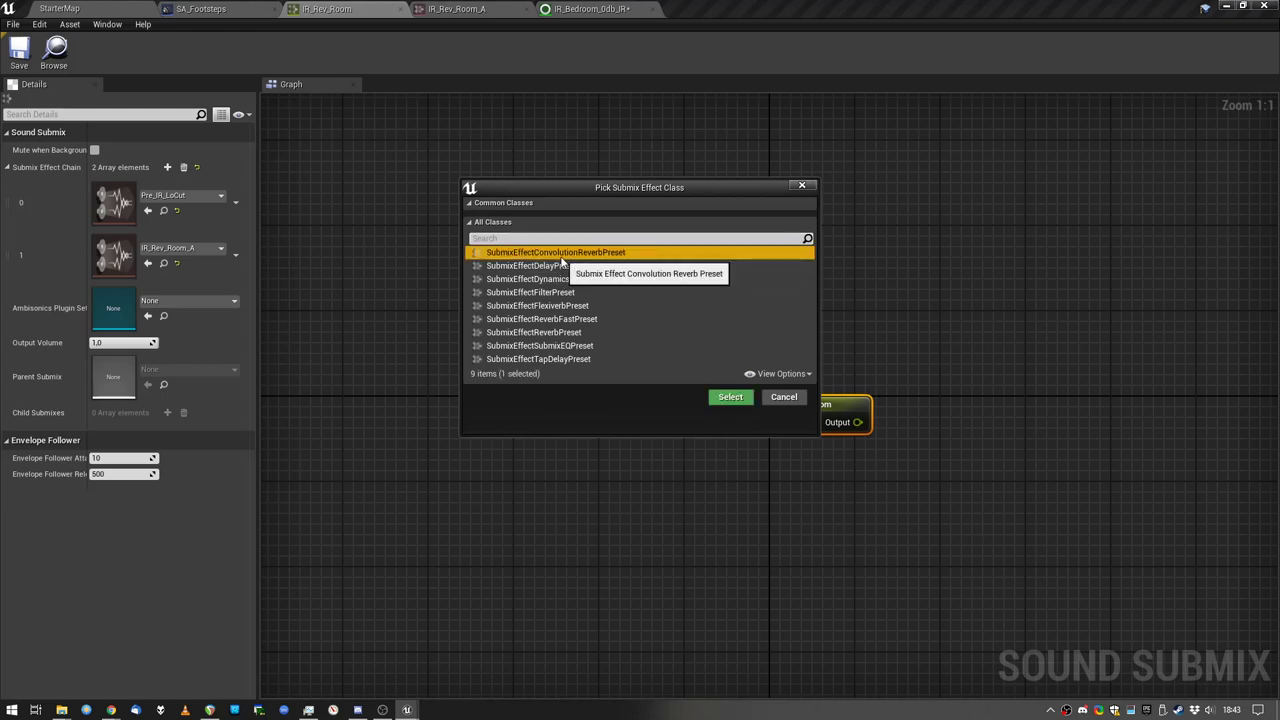
pyautogui.click(784, 397)
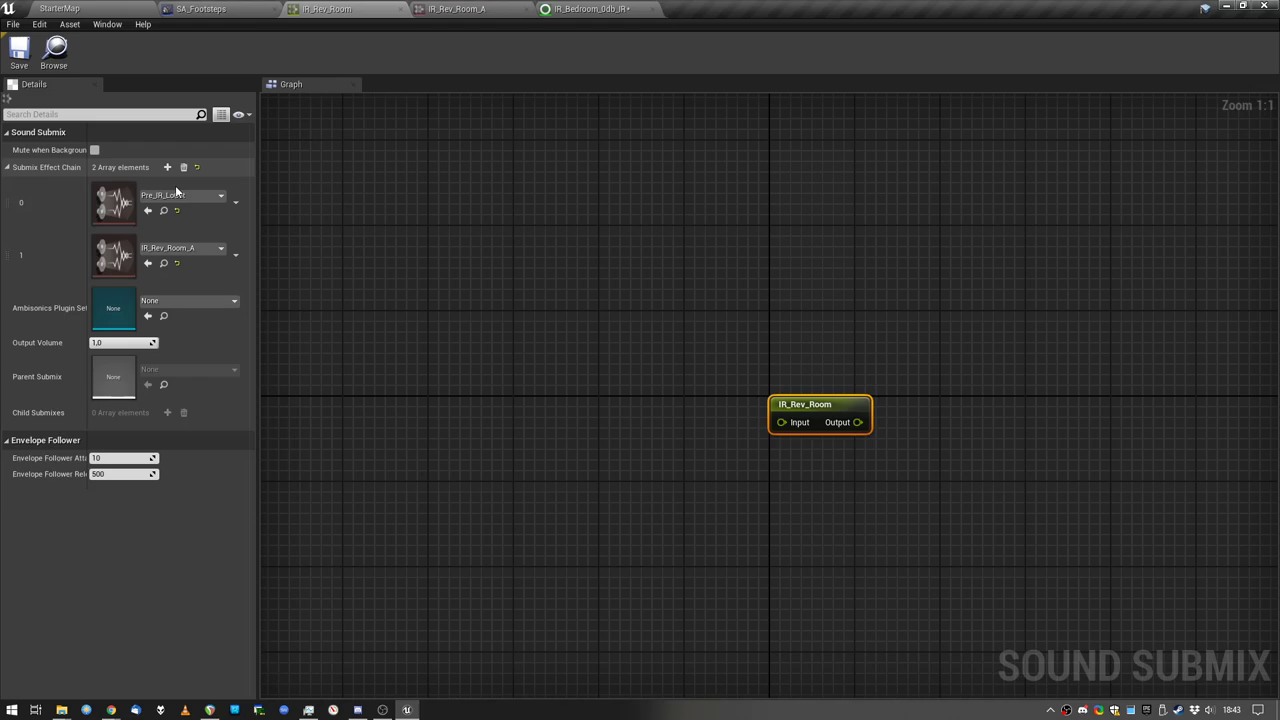
# Step: Open the IR_Rev_Room_A effect preset from the submix effect chain and set its impulse response to IR_Bedroom_0db_IR
pyautogui.doubleClick(117, 258)
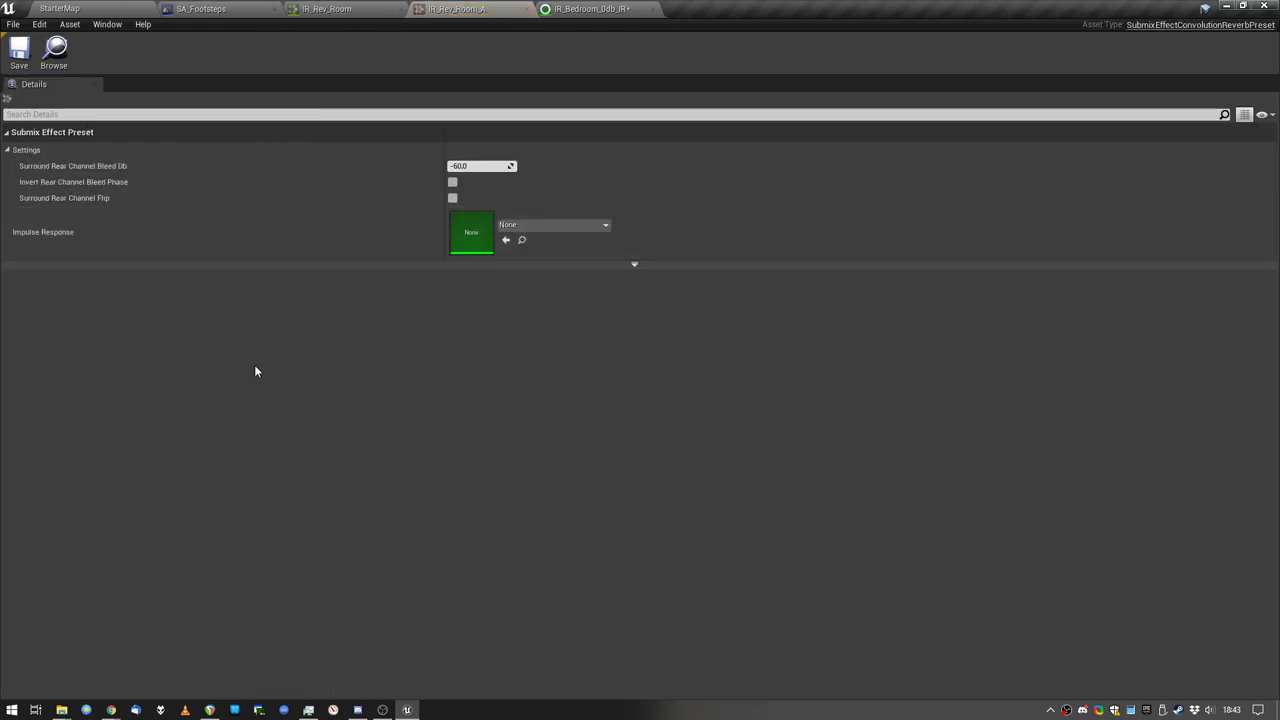
pyautogui.click(531, 226)
pyautogui.click(570, 360)
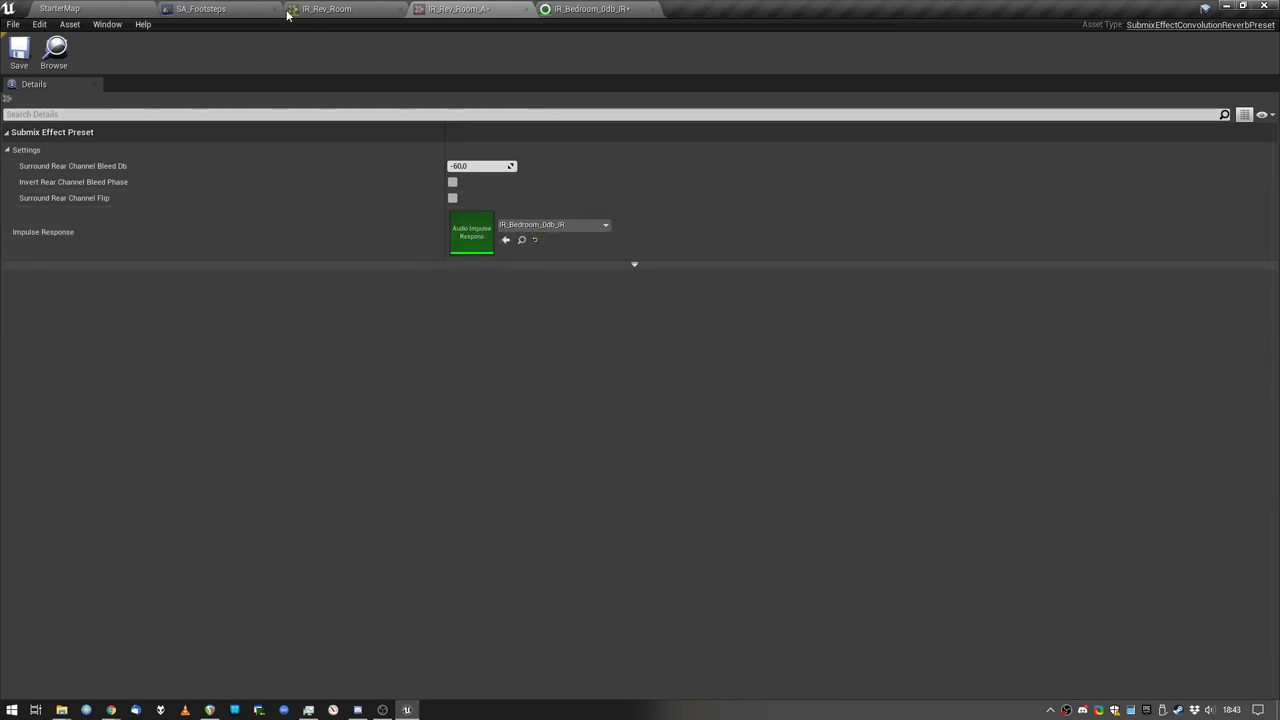
# Step: Check the submix send methods assigned to IR_Rev_Hall and IR_Rev_Room in the SA_Footsteps attenuation
pyautogui.click(207, 9)
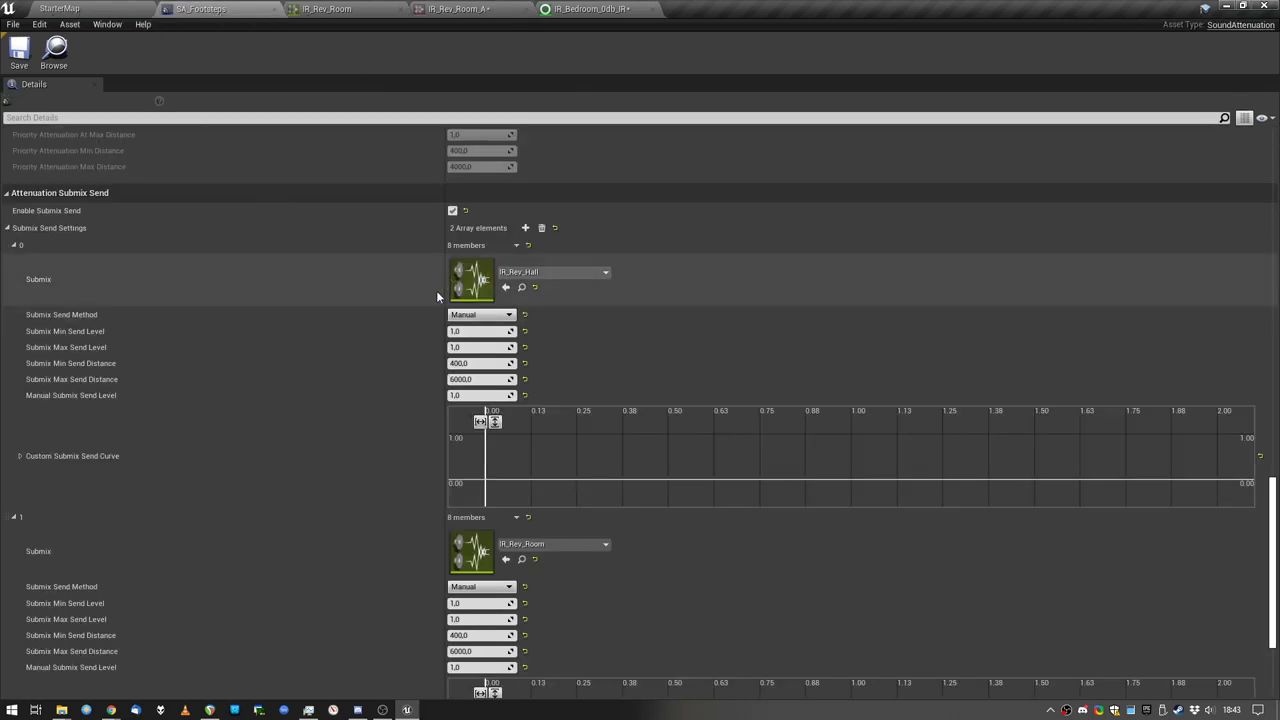
pyautogui.scroll(-3, 500, 549)
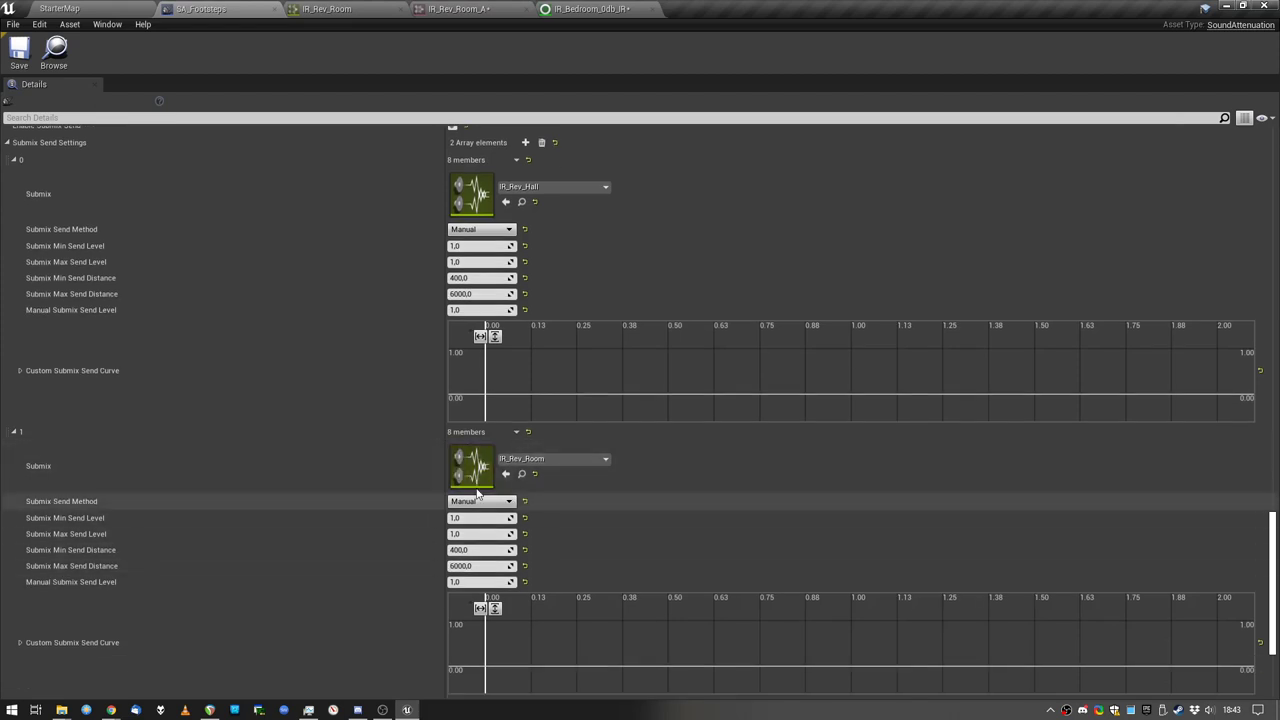
pyautogui.click(486, 505)
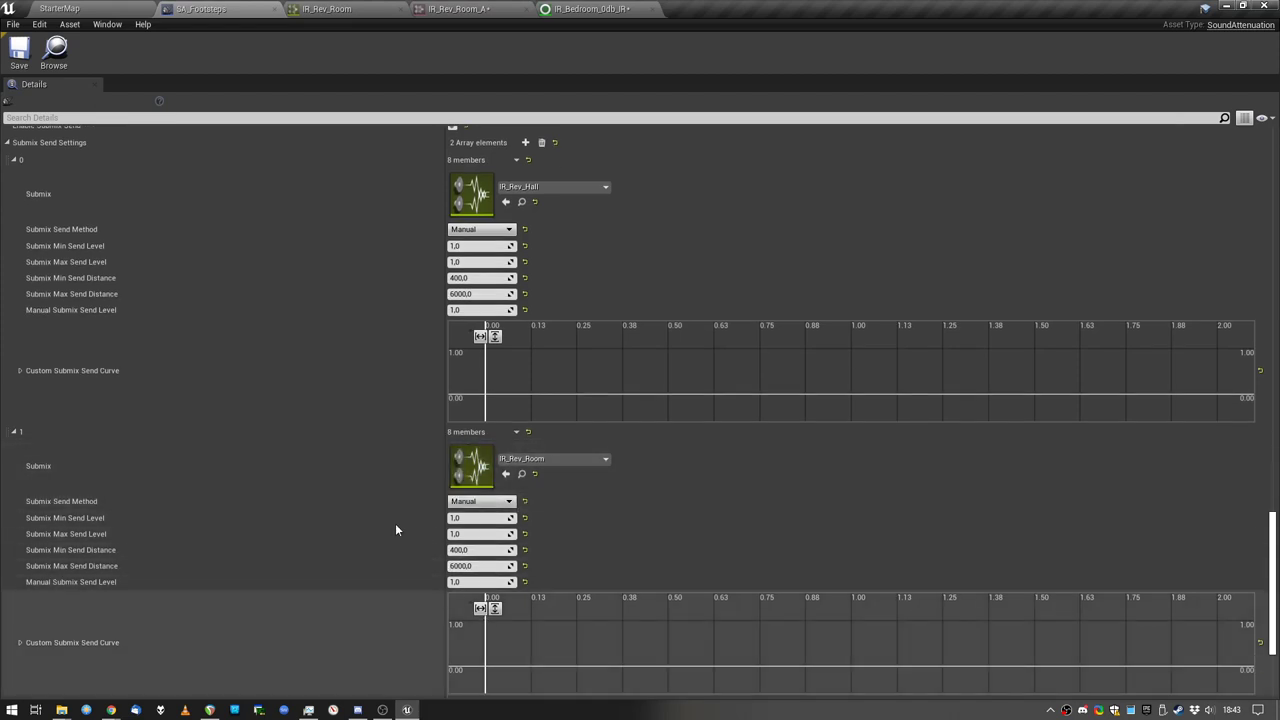
# Step: Play the StarterMap level, walk through the corridor to listen to the room reverb, and stop the session
pyautogui.click(75, 11)
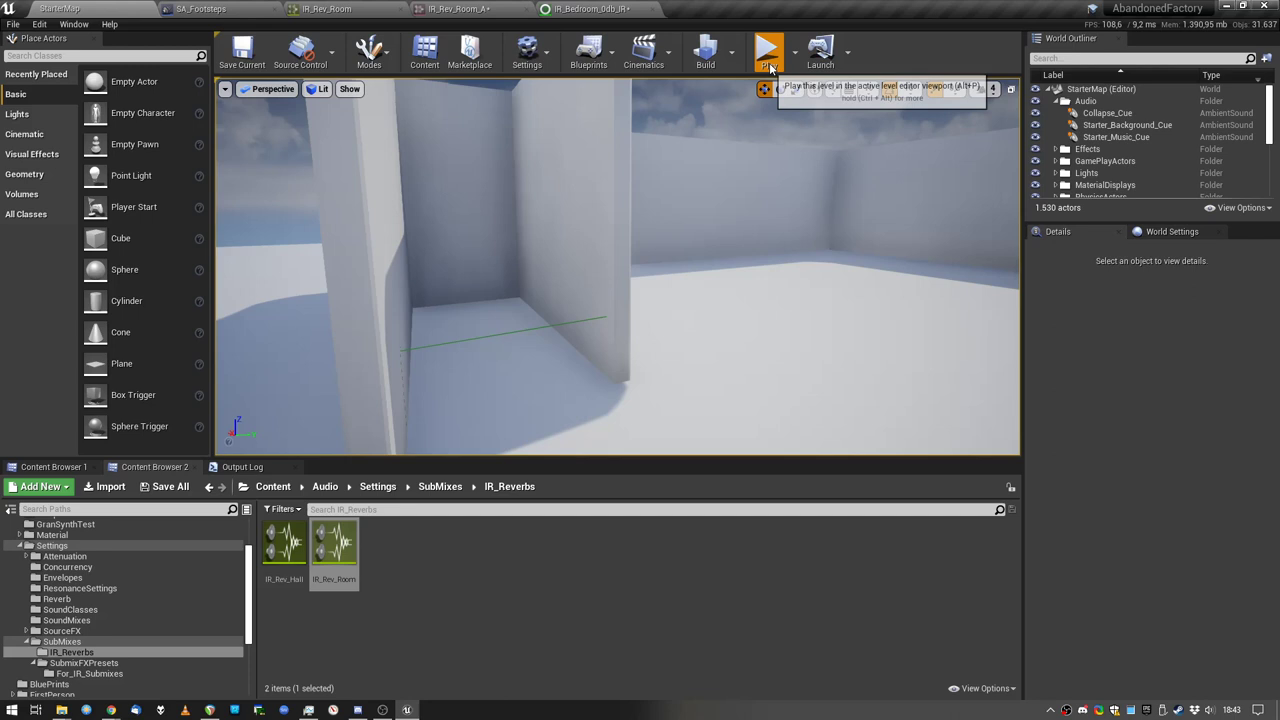
pyautogui.click(766, 48)
pyautogui.press('w')
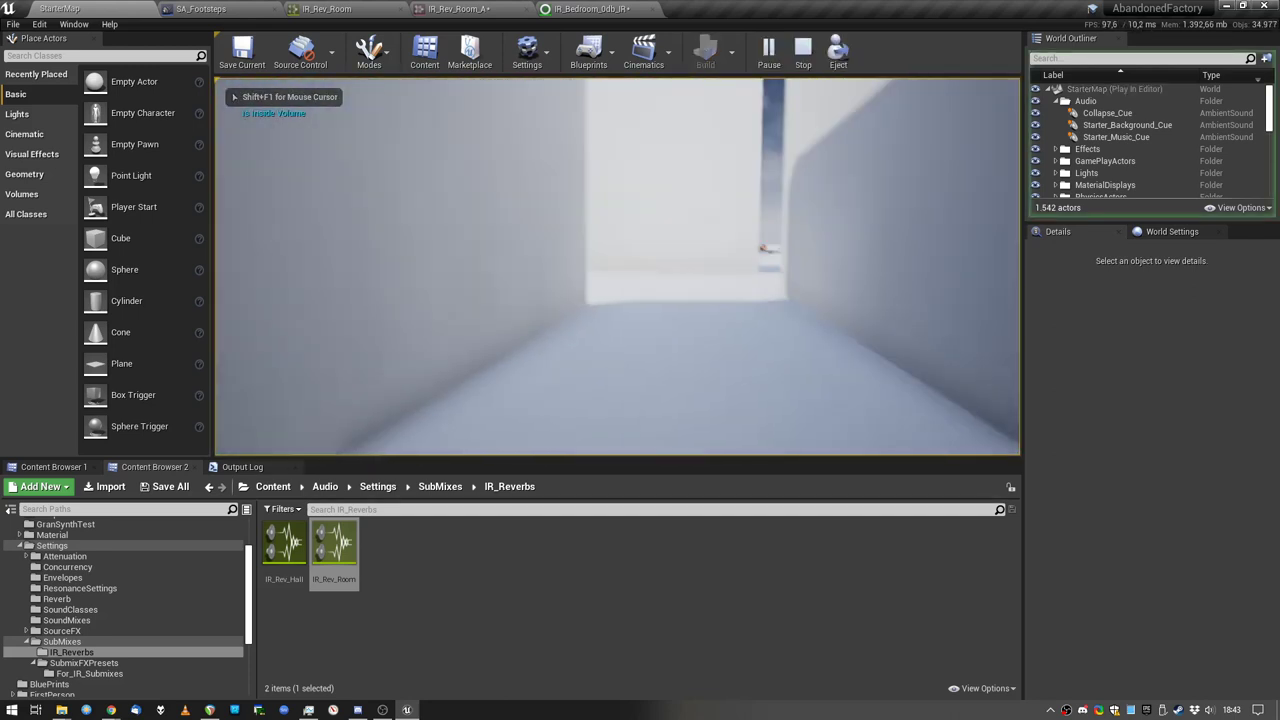
pyautogui.press('Escape')
# Step: Set the normalization volume of IR_Bedroom_0db_IR to -6 dB
pyautogui.click(590, 8)
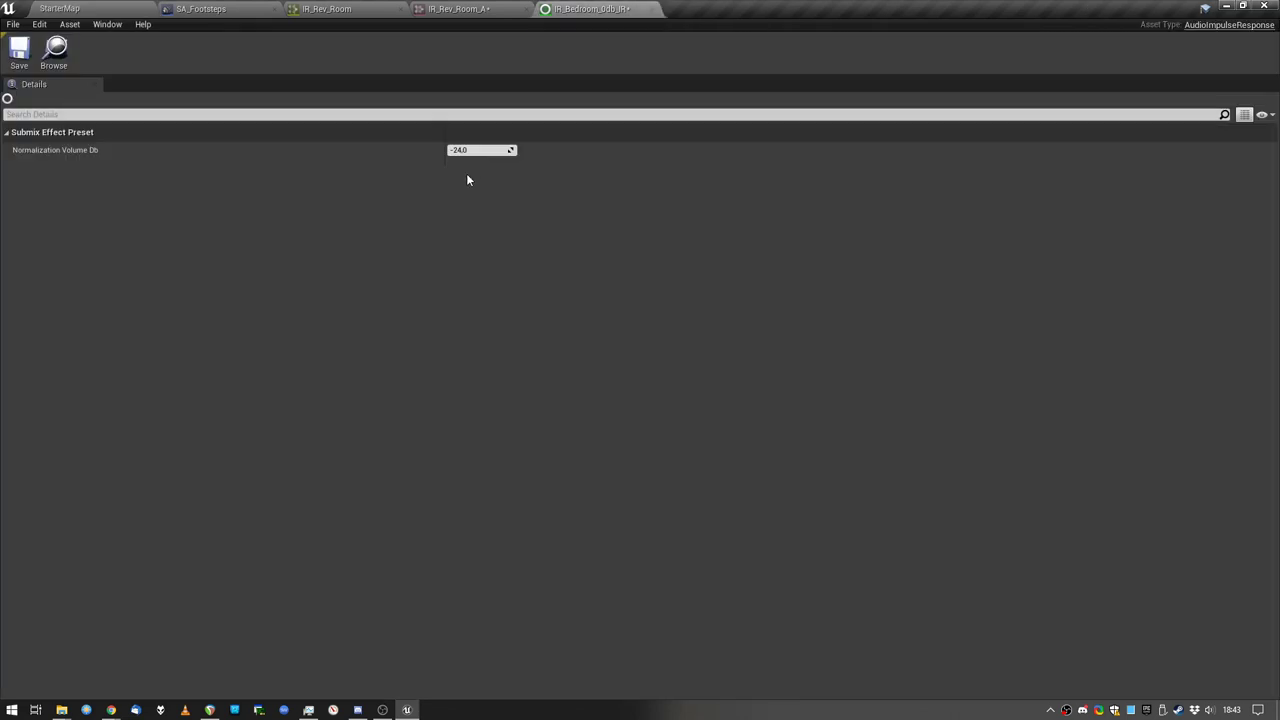
pyautogui.click(490, 150)
# Step: Play-test StarterMap by walking in and out of the trigger volume and firing the weapon, and stop the session
pyautogui.click(60, 8)
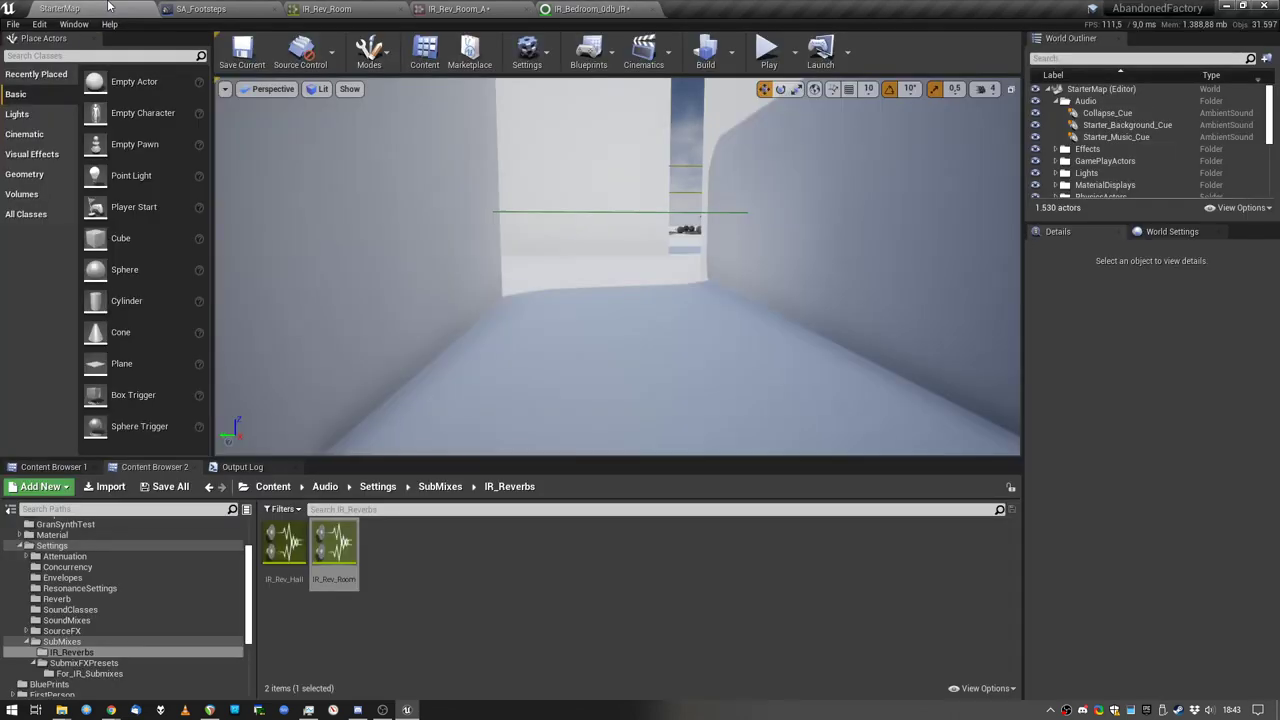
pyautogui.click(768, 50)
pyautogui.press('w')
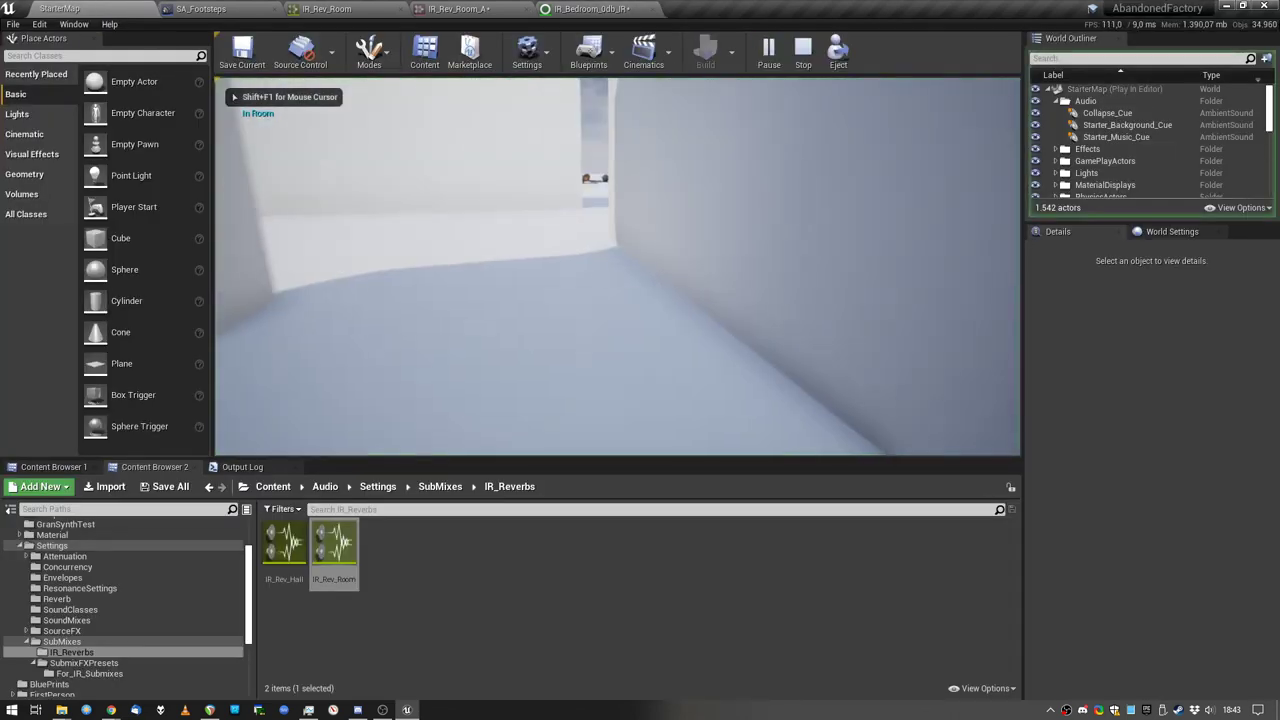
pyautogui.press('w')
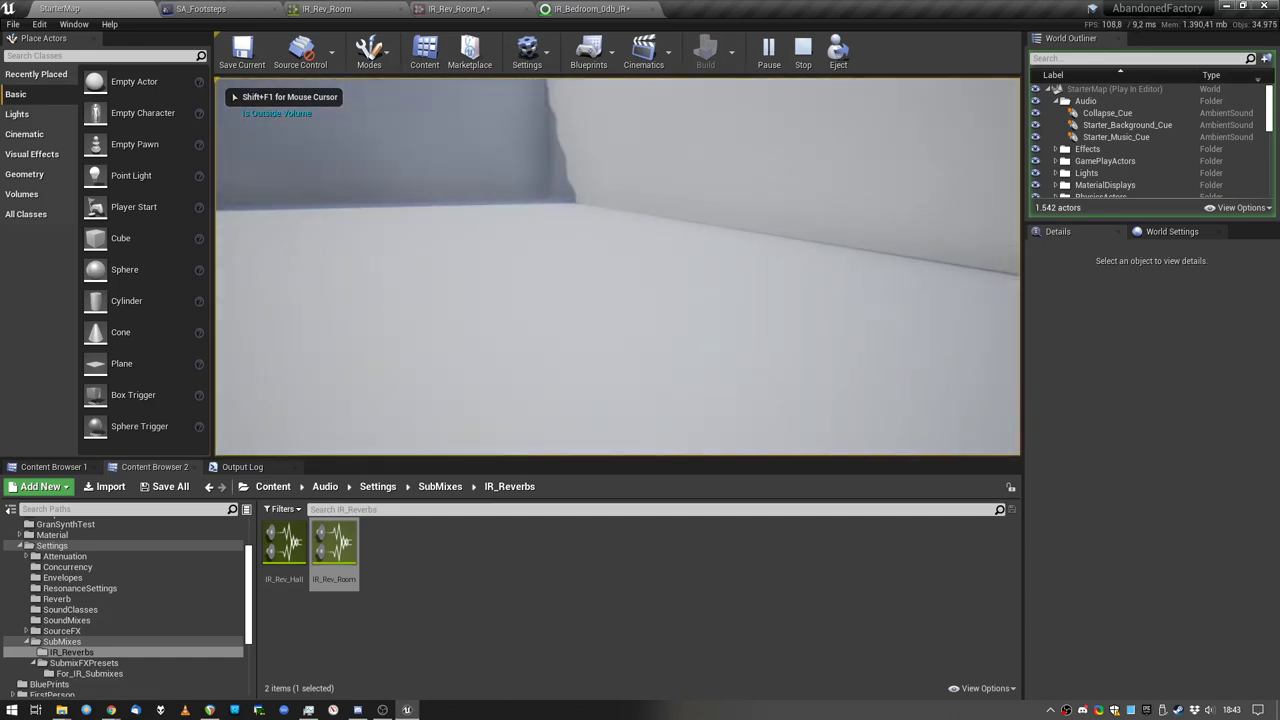
pyautogui.press('w')
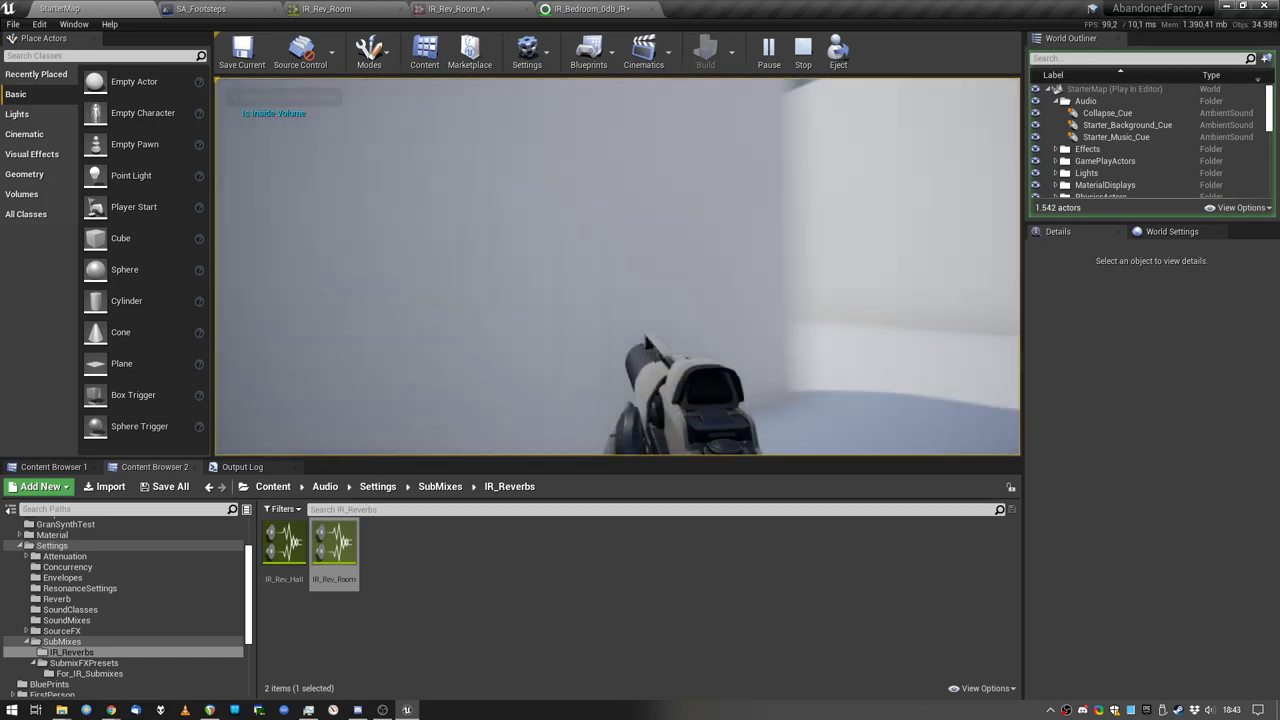
pyautogui.click(617, 267)
pyautogui.press('w')
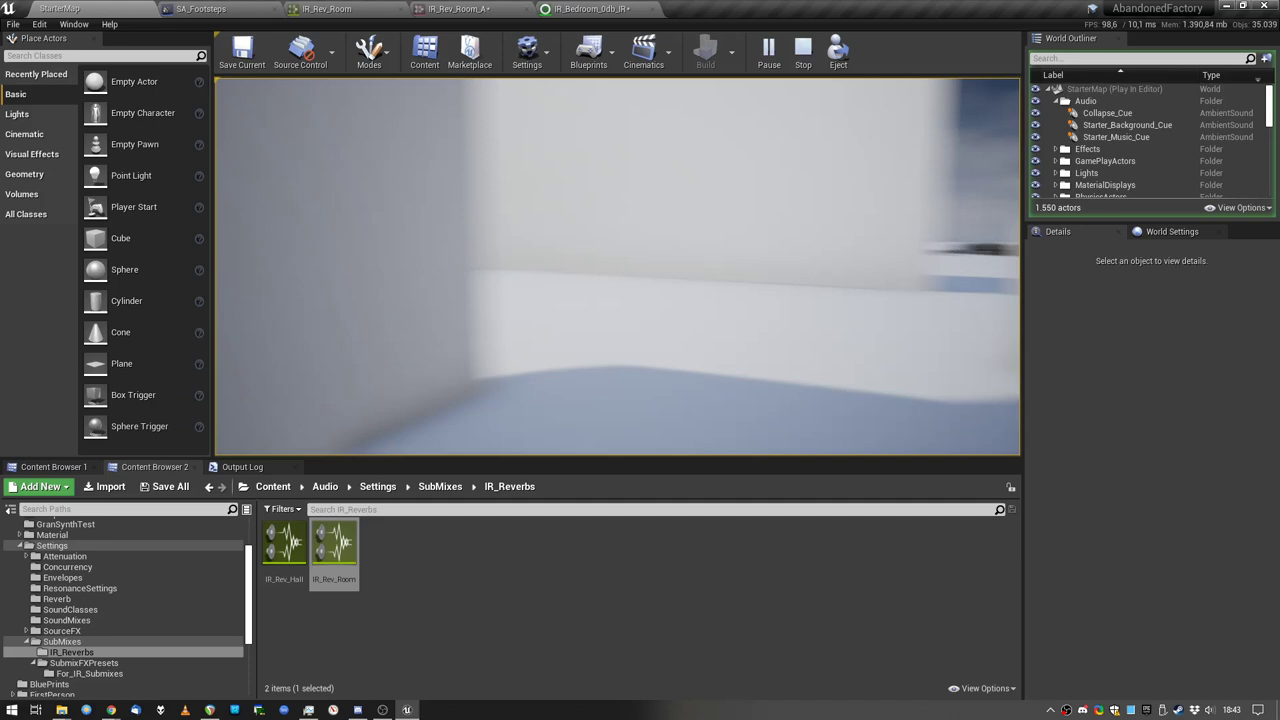
pyautogui.press('Escape')
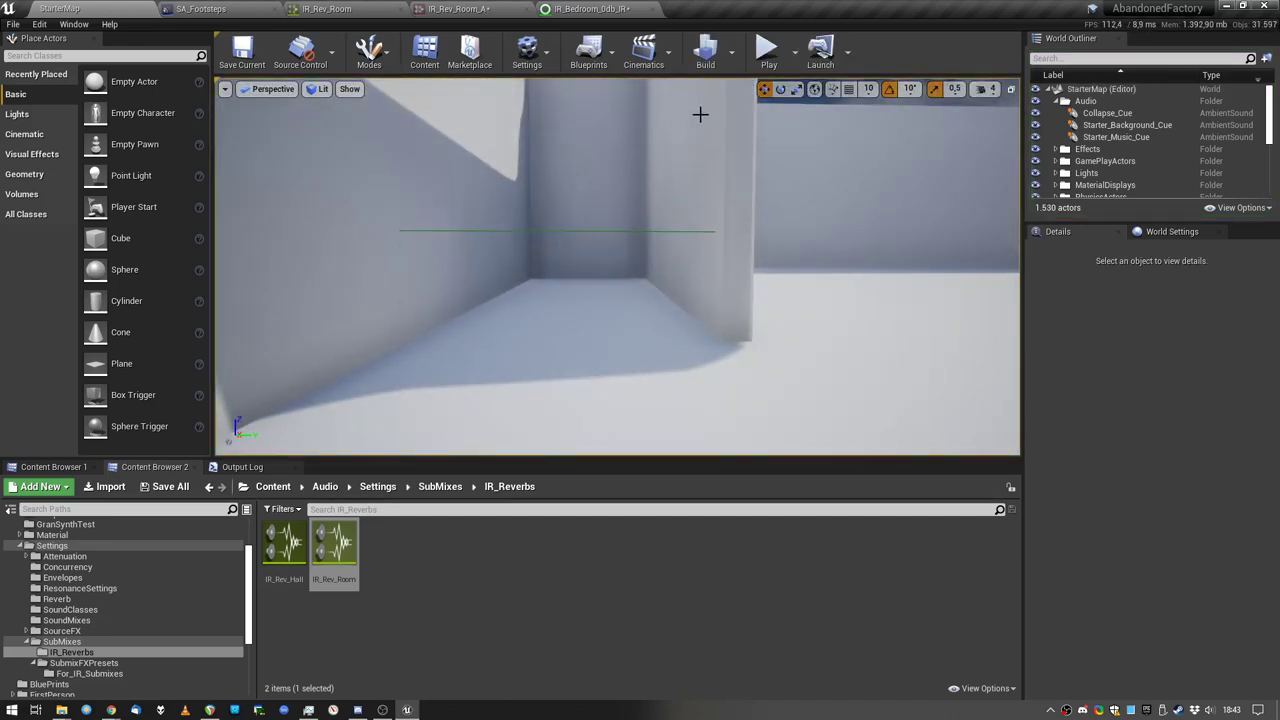
# Step: Select the AudioTriggerVolume in the test area and open the level blueprint
pyautogui.click(590, 60)
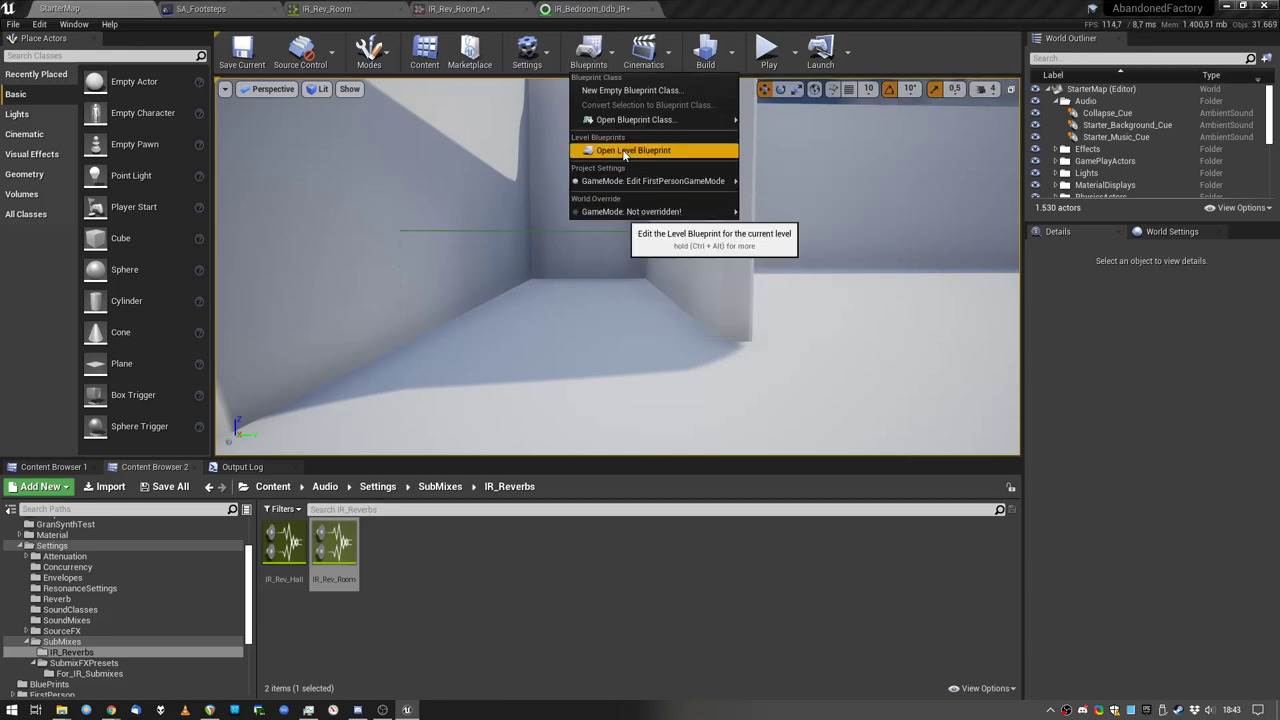
pyautogui.rightClick(516, 240)
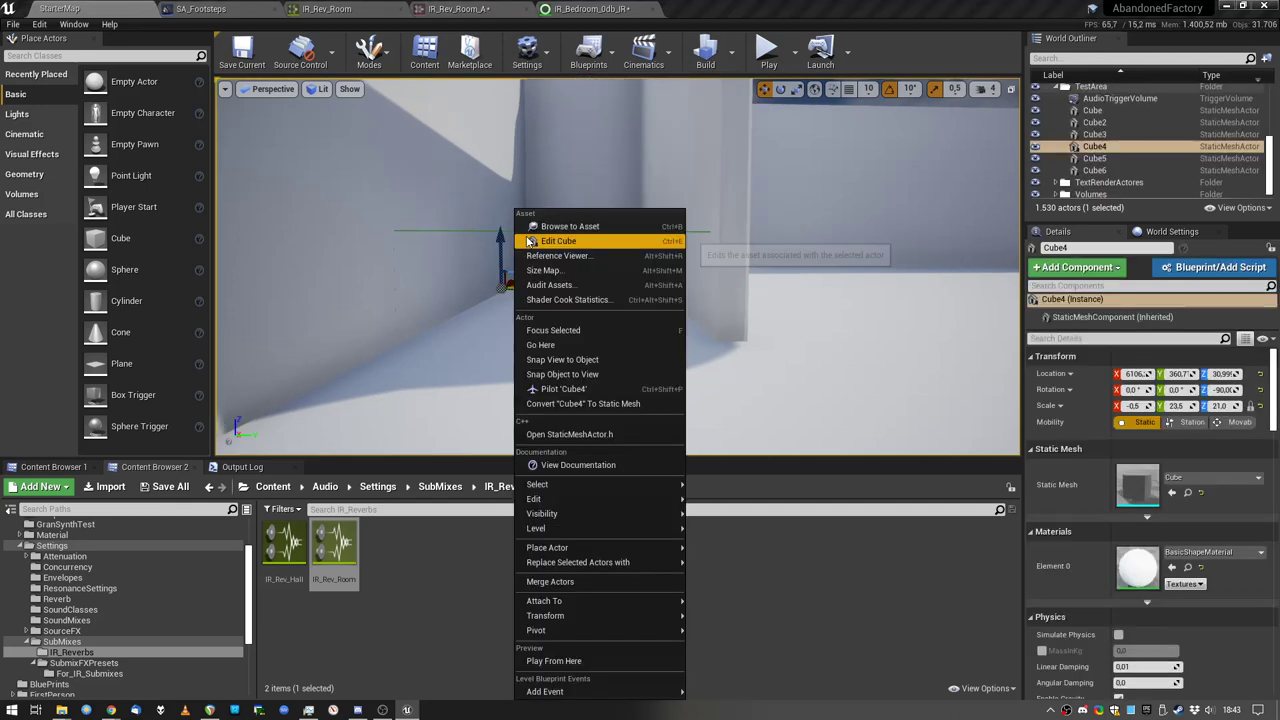
pyautogui.click(476, 232)
pyautogui.moveTo(471, 258); pyautogui.dragTo(500, 288, button='right')
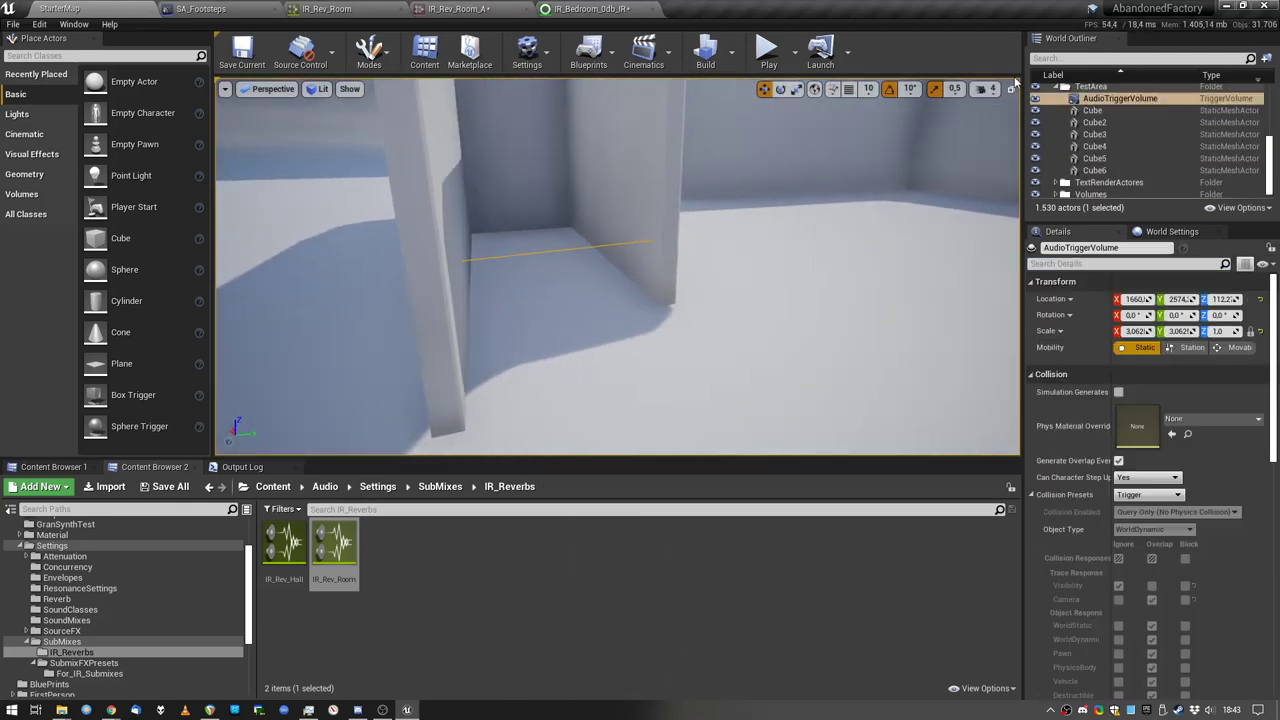
pyautogui.click(596, 55)
pyautogui.click(631, 146)
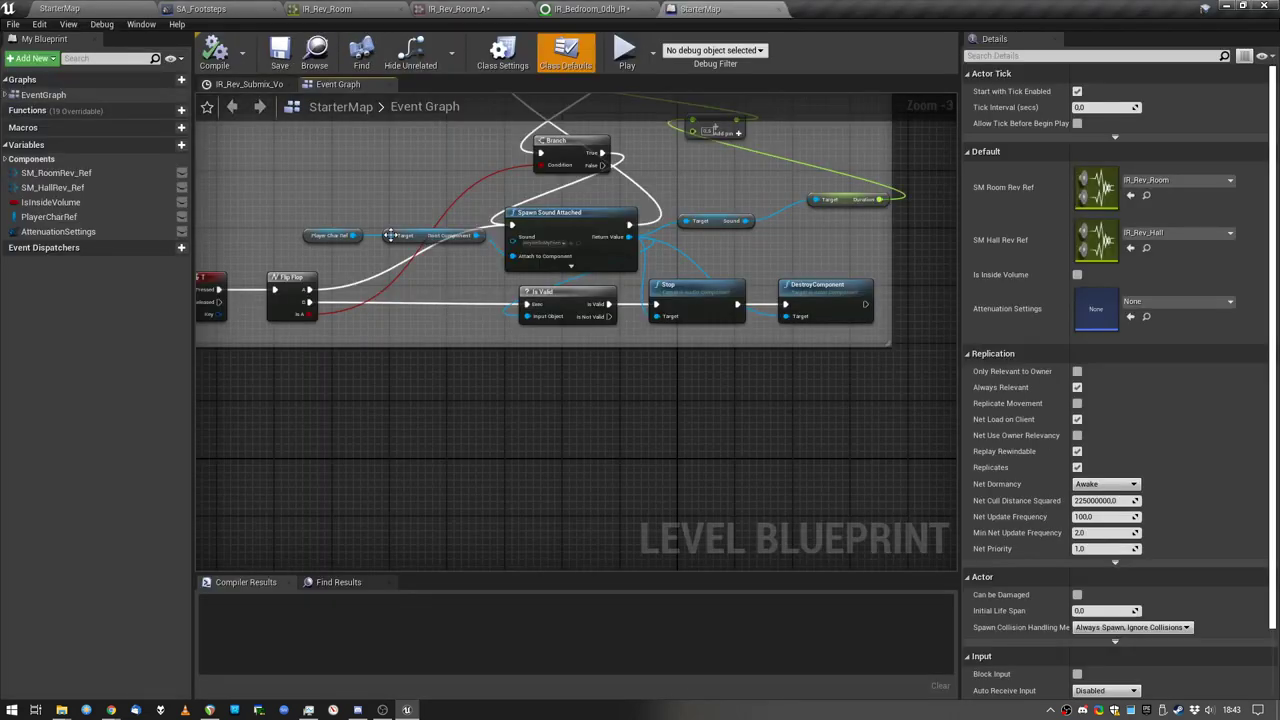
# Step: Examine the event graph section that finds actors overlapping the AudioTriggerVolume and loops over them
pyautogui.moveTo(362, 185); pyautogui.dragTo(656, 356, button='right')
pyautogui.scroll(-4, 656, 356)
pyautogui.moveTo(661, 512); pyautogui.dragTo(440, 291, button='right')
pyautogui.scroll(5, 440, 291)
pyautogui.moveTo(597, 339); pyautogui.dragTo(430, 303, button='right')
pyautogui.moveTo(681, 330); pyautogui.dragTo(411, 317, button='right')
pyautogui.scroll(-4, 620, 325)
pyautogui.scroll(4, 411, 316)
pyautogui.moveTo(588, 336); pyautogui.dragTo(512, 347, button='right')
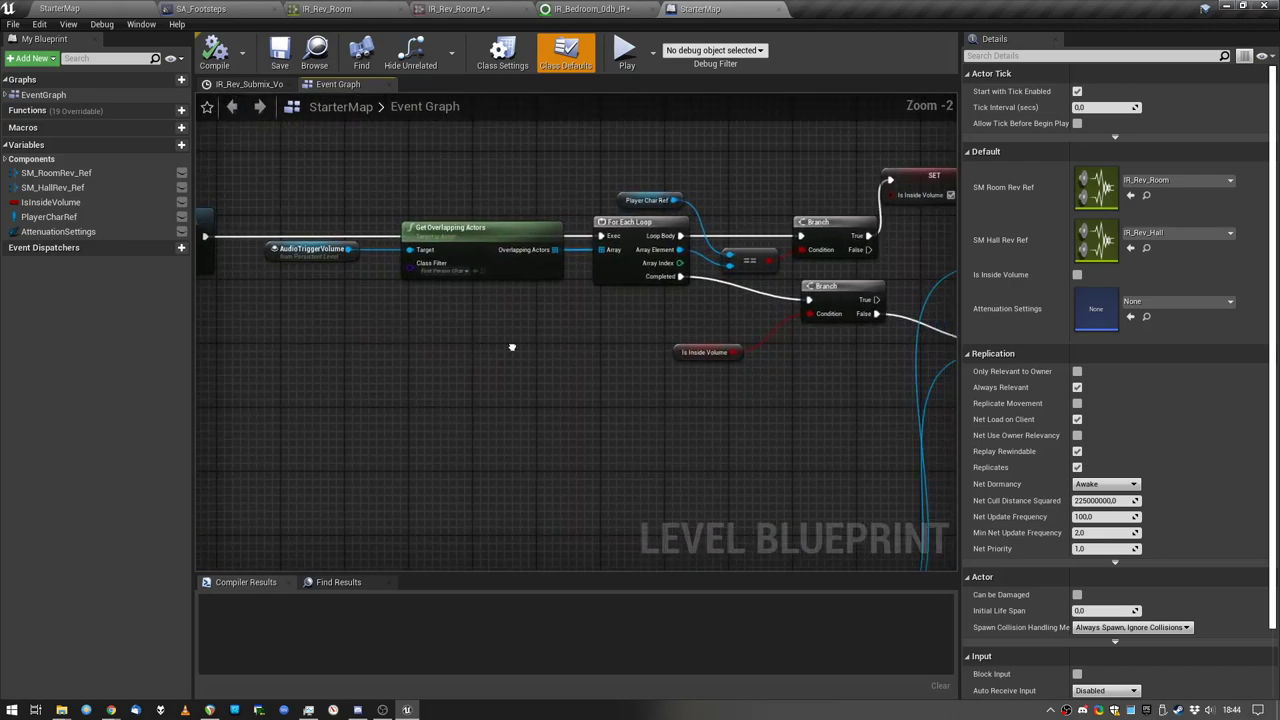
pyautogui.click(500, 264)
# Step: Examine the Set Submix Output Volume branches together with the SM_RoomRev_Ref and SM_HallRev_Ref variables that feed them
pyautogui.moveTo(636, 366); pyautogui.dragTo(365, 324, button='right')
pyautogui.scroll(-1, 365, 324)
pyautogui.moveTo(698, 337); pyautogui.dragTo(672, 297, button='right')
pyautogui.click(420, 460)
pyautogui.moveTo(625, 172); pyautogui.dragTo(603, 105, button='right')
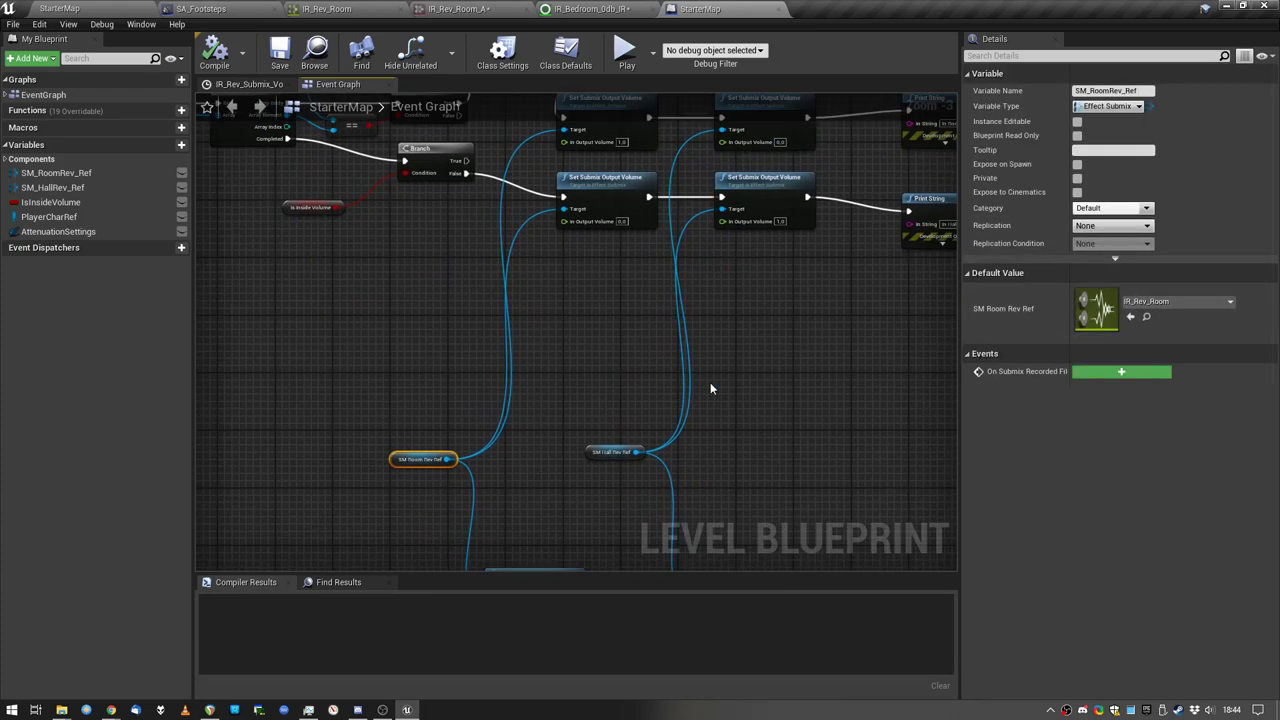
pyautogui.moveTo(745, 153); pyautogui.dragTo(752, 190, button='right')
pyautogui.moveTo(878, 321); pyautogui.dragTo(700, 371, button='right')
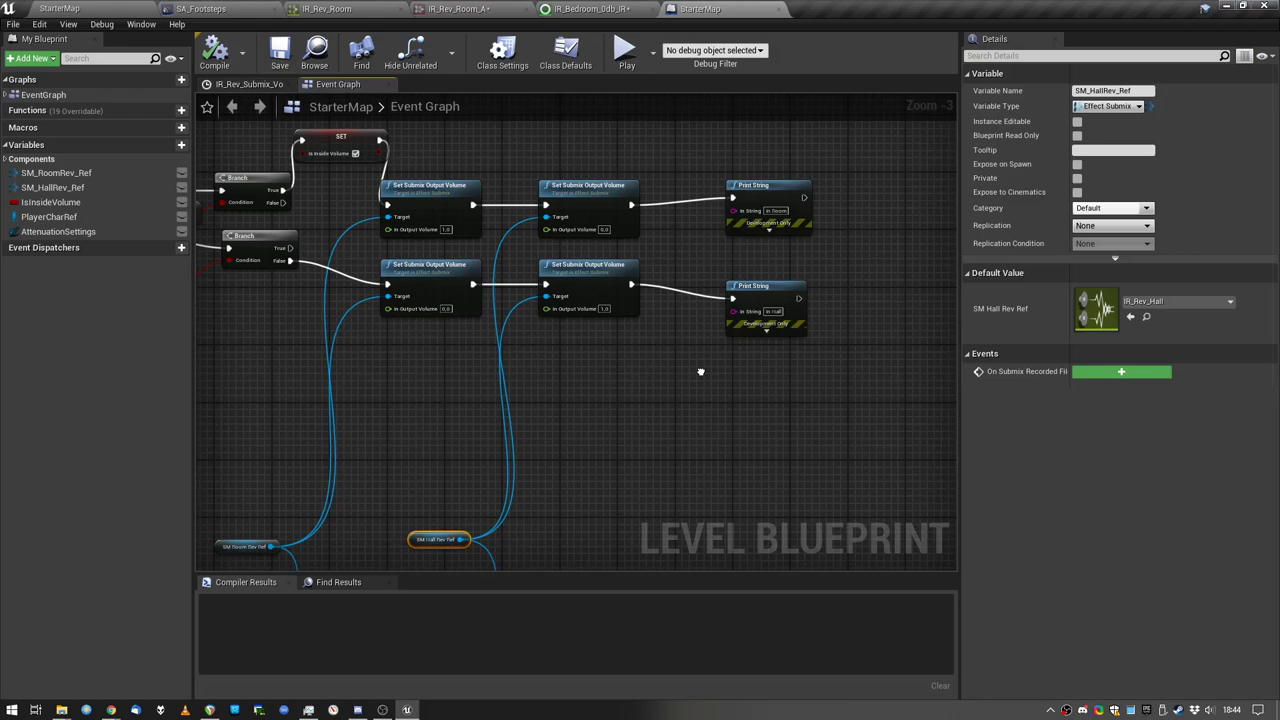
# Step: Examine the begin-overlap and end-overlap events of the AudioTriggerVolume in the lower part of the event graph
pyautogui.moveTo(607, 456); pyautogui.dragTo(799, 386, button='right')
pyautogui.moveTo(484, 300); pyautogui.dragTo(726, 407, button='right')
pyautogui.moveTo(743, 475); pyautogui.dragTo(760, 208, button='right')
pyautogui.scroll(-2, 760, 208)
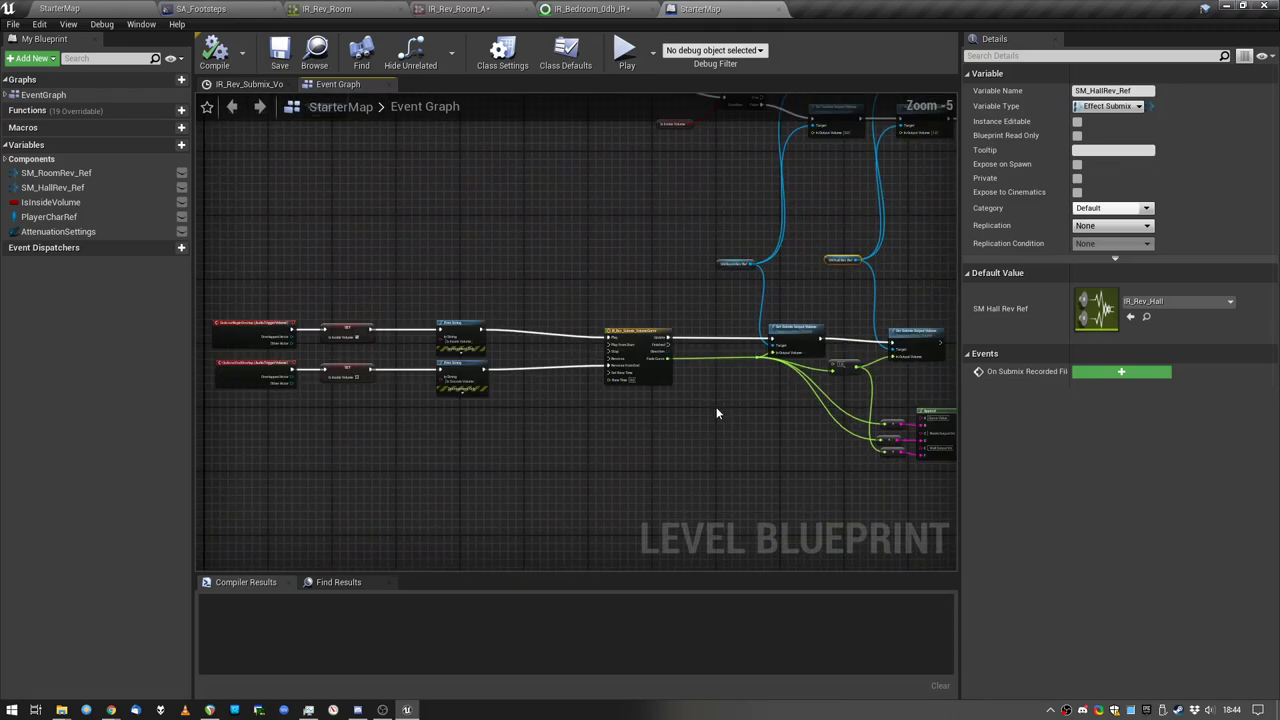
pyautogui.moveTo(717, 409); pyautogui.dragTo(785, 314, button='right')
pyautogui.scroll(1, 785, 314)
pyautogui.moveTo(221, 218); pyautogui.dragTo(375, 322, button='right')
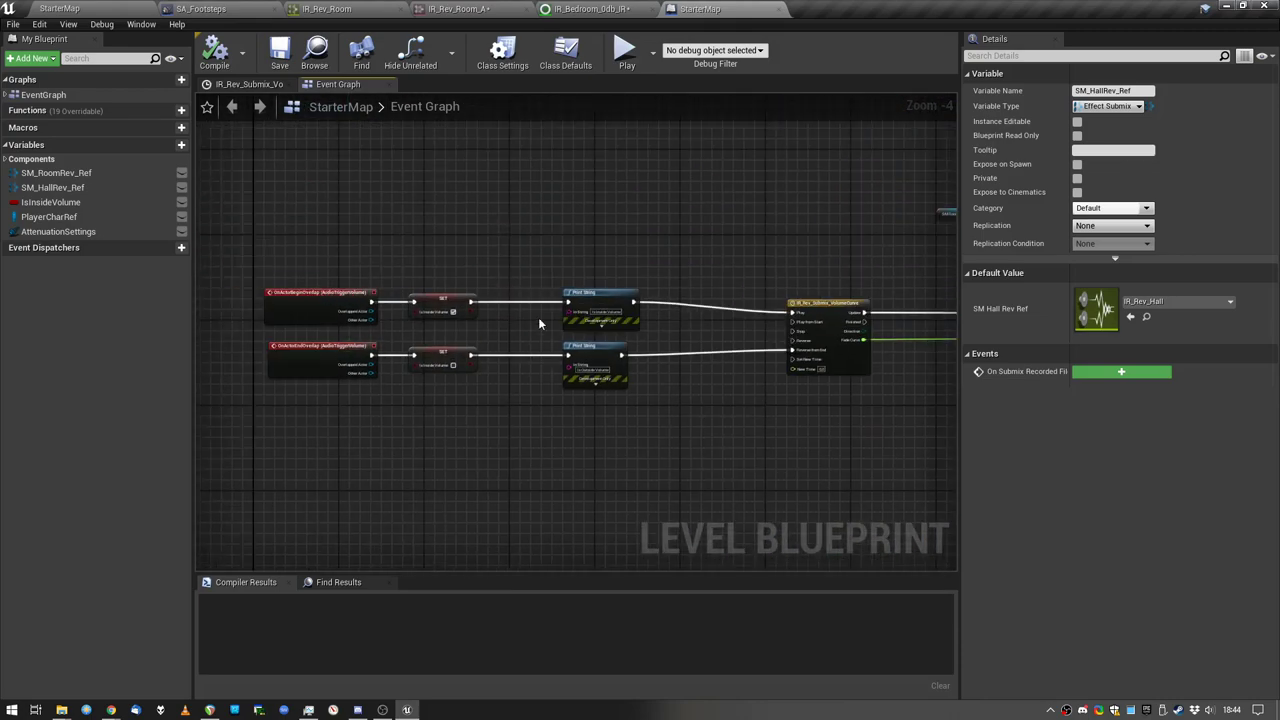
# Step: Examine how the IR_Rev_Submix_VolumeCurve timeline drives both submix output volumes and the appended debug string
pyautogui.moveTo(880, 336); pyautogui.dragTo(577, 325, button='right')
pyautogui.moveTo(695, 328); pyautogui.dragTo(533, 326, button='right')
pyautogui.scroll(2, 533, 326)
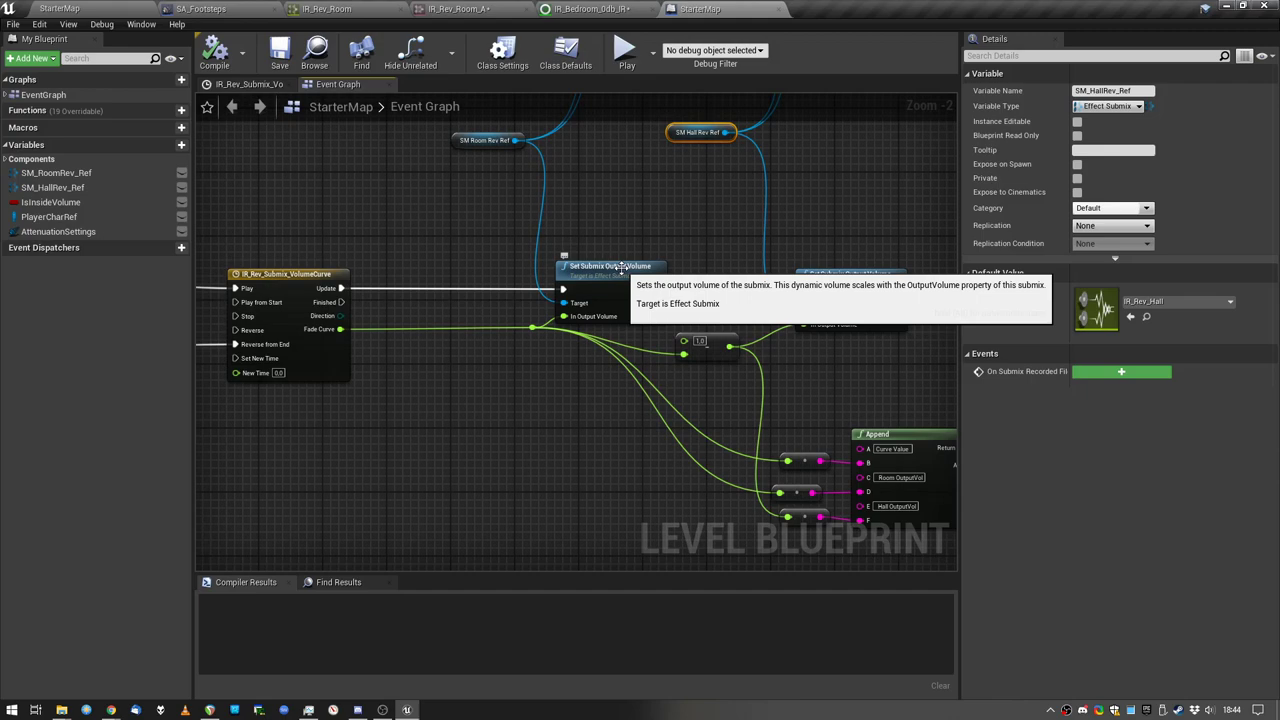
pyautogui.moveTo(528, 360); pyautogui.dragTo(723, 383, button='right')
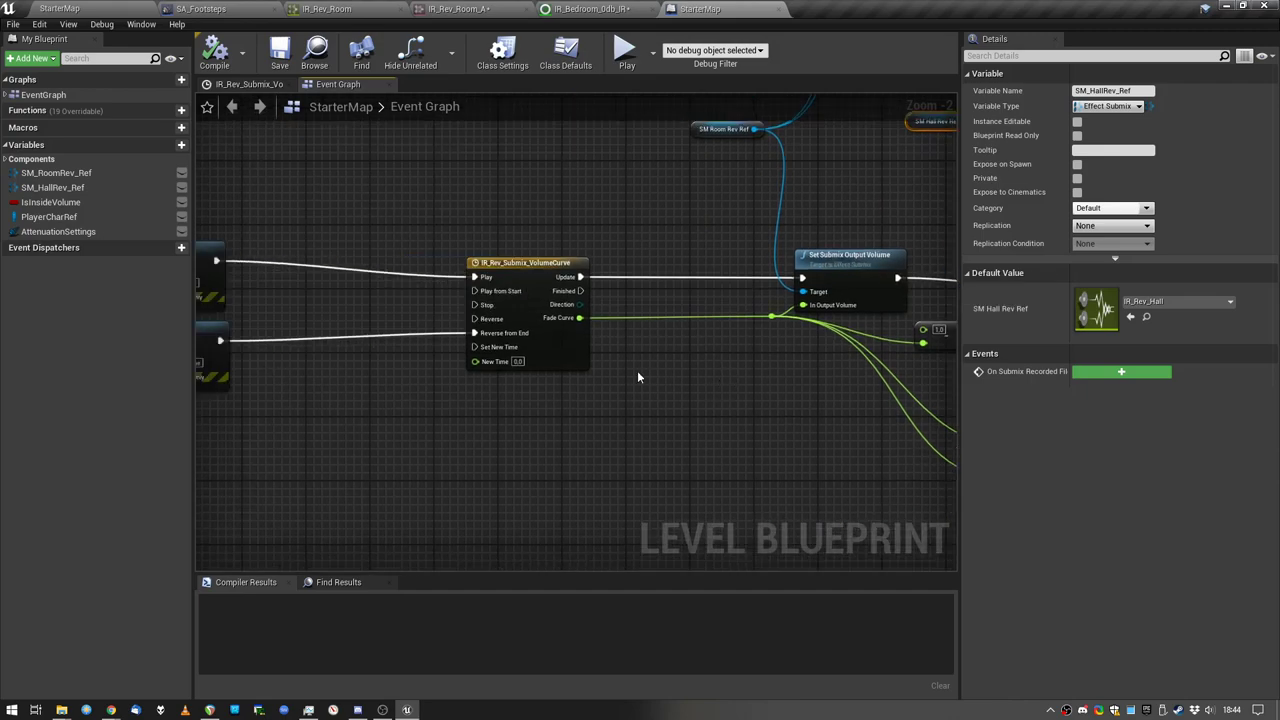
pyautogui.moveTo(806, 378); pyautogui.dragTo(323, 334, button='right')
pyautogui.moveTo(677, 354); pyautogui.dragTo(631, 401, button='right')
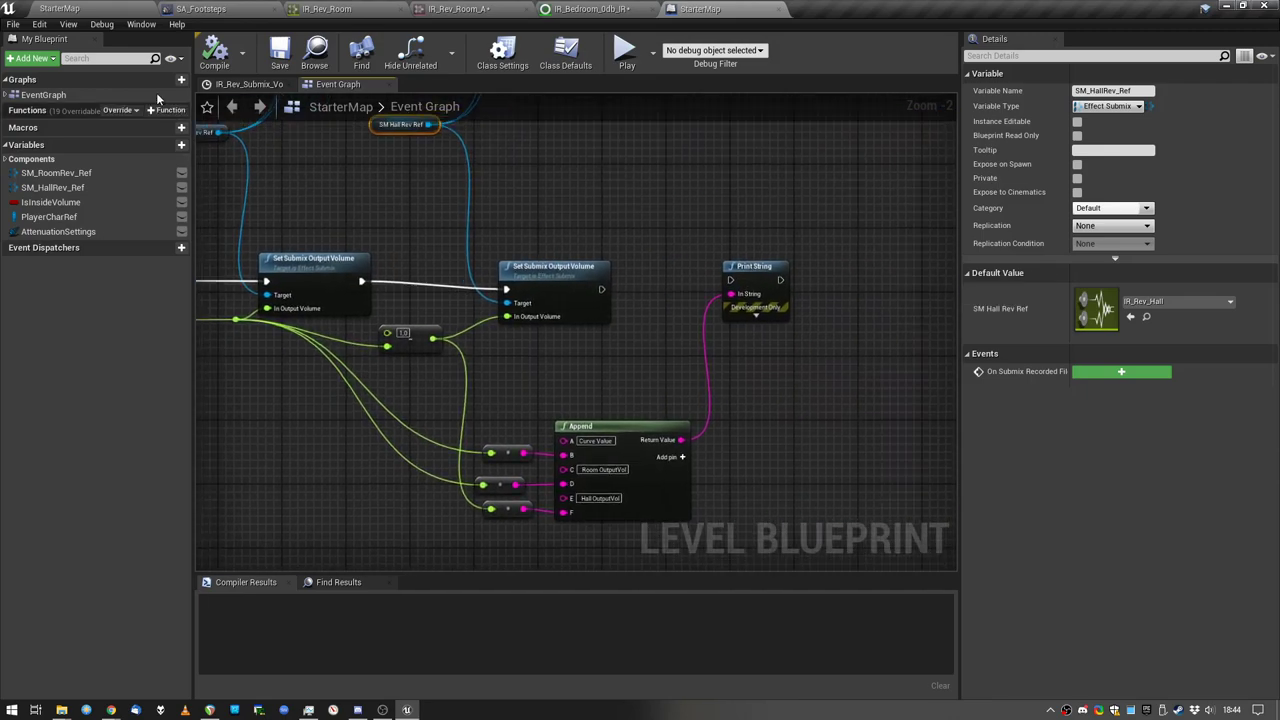
# Step: Switch to REAPER, close the FX chain window of the IRs track, and return to Unreal Editor
pyautogui.click(210, 709)
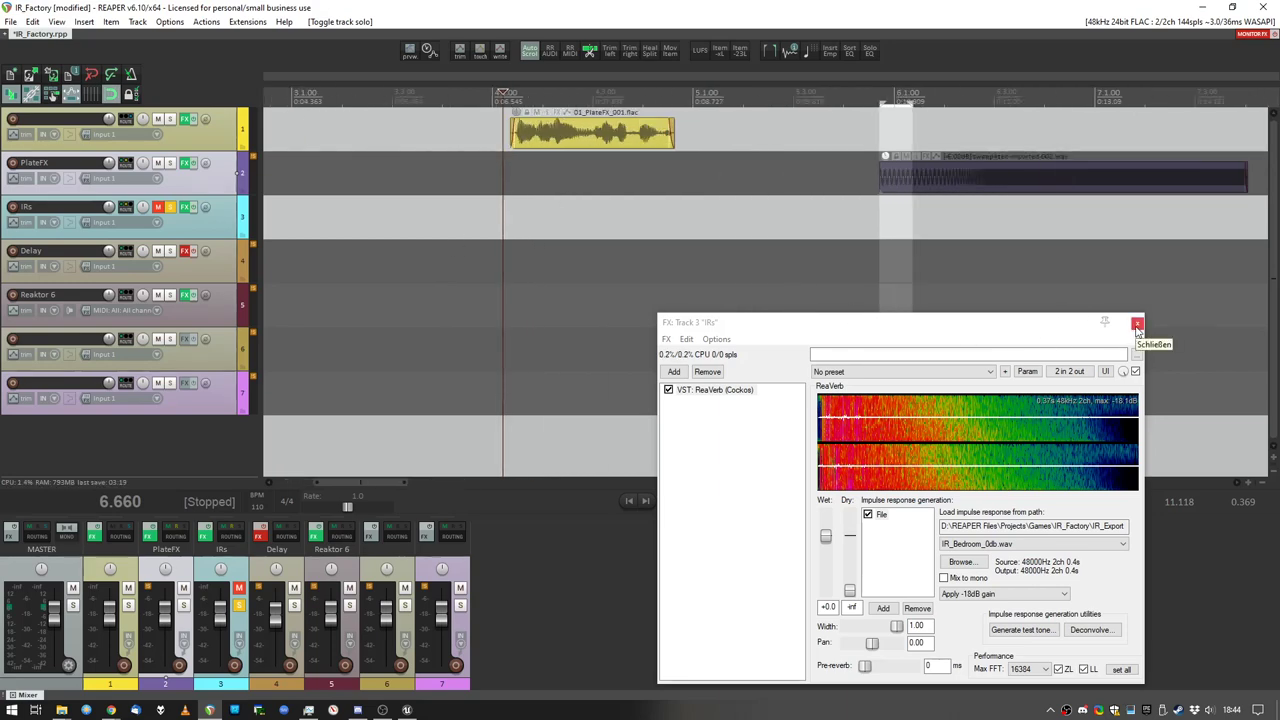
pyautogui.click(1137, 325)
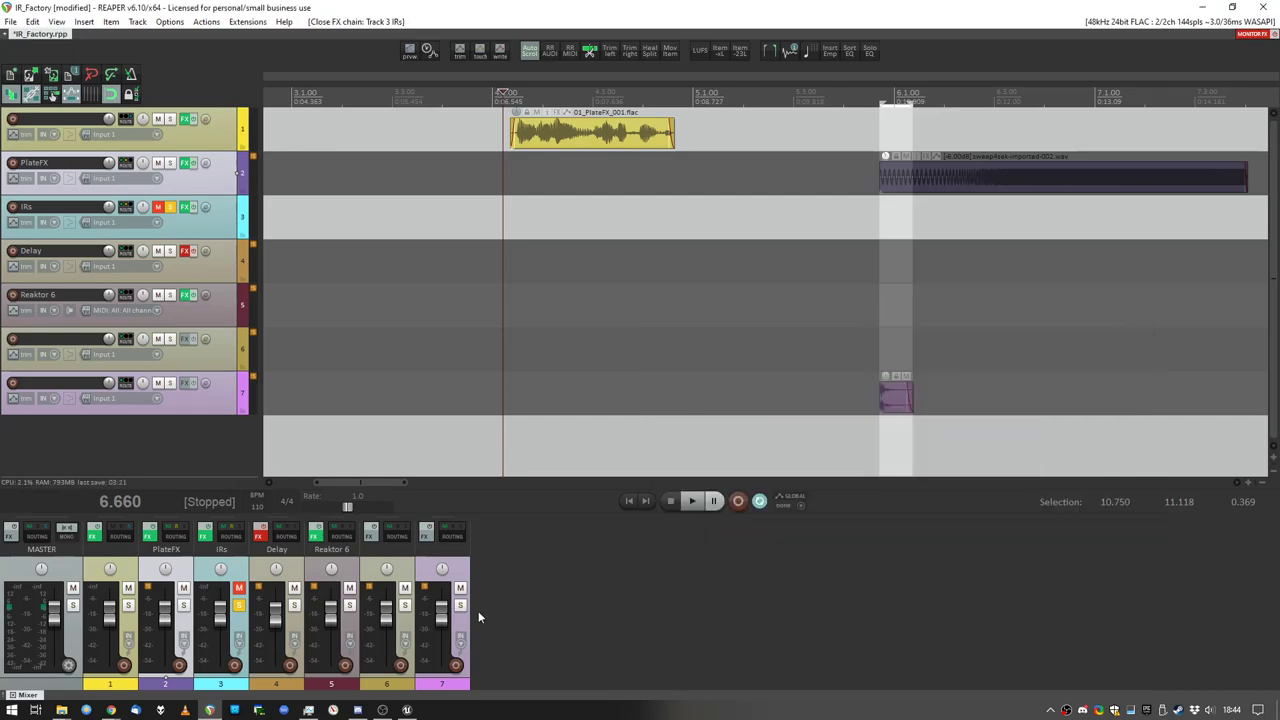
pyautogui.click(407, 710)
# Step: Open the bedroom impulse response asset from the first content browser and check its normalization volume
pyautogui.click(128, 8)
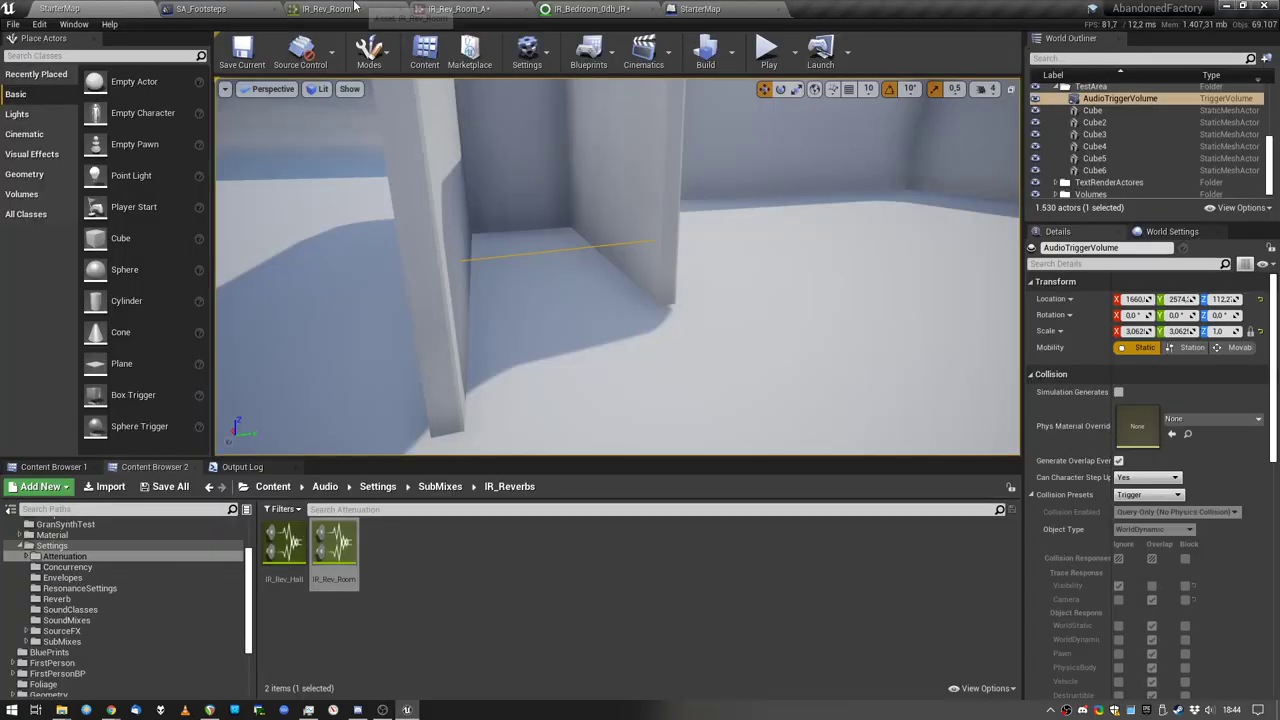
pyautogui.click(608, 10)
pyautogui.click(145, 7)
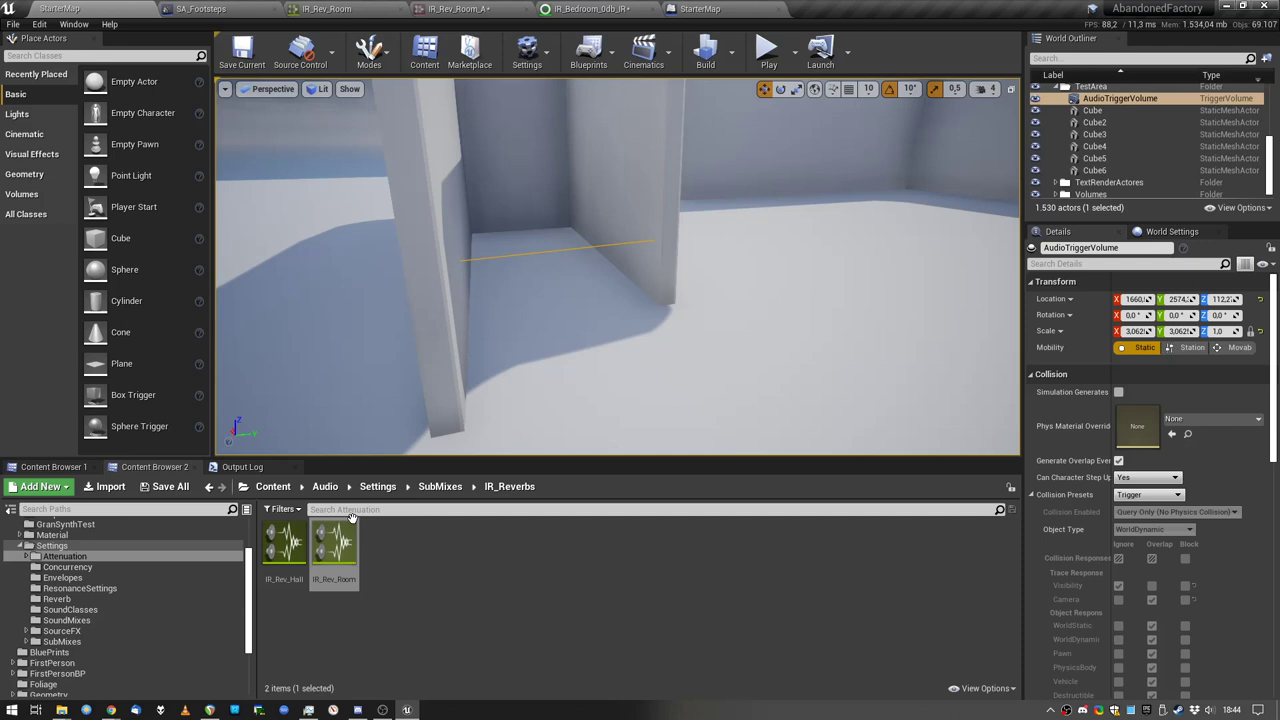
pyautogui.click(52, 467)
pyautogui.doubleClick(332, 598)
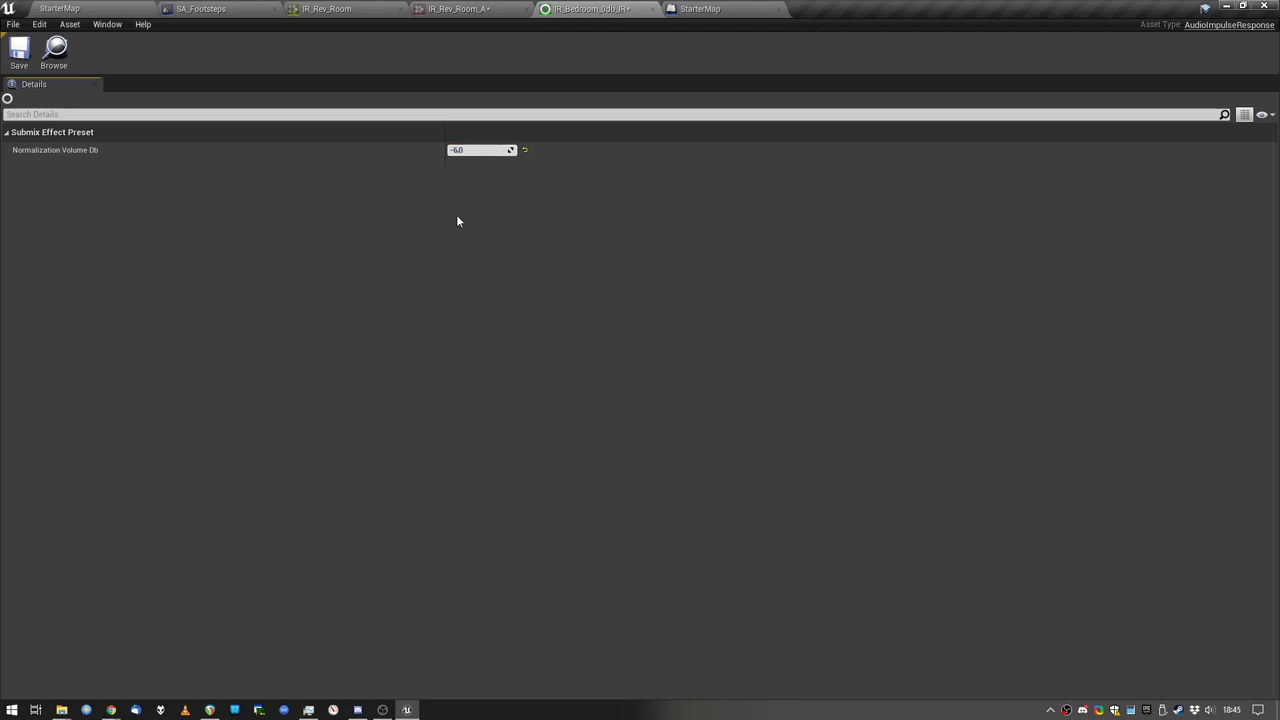
pyautogui.moveTo(482, 150); pyautogui.dragTo(458, 150)
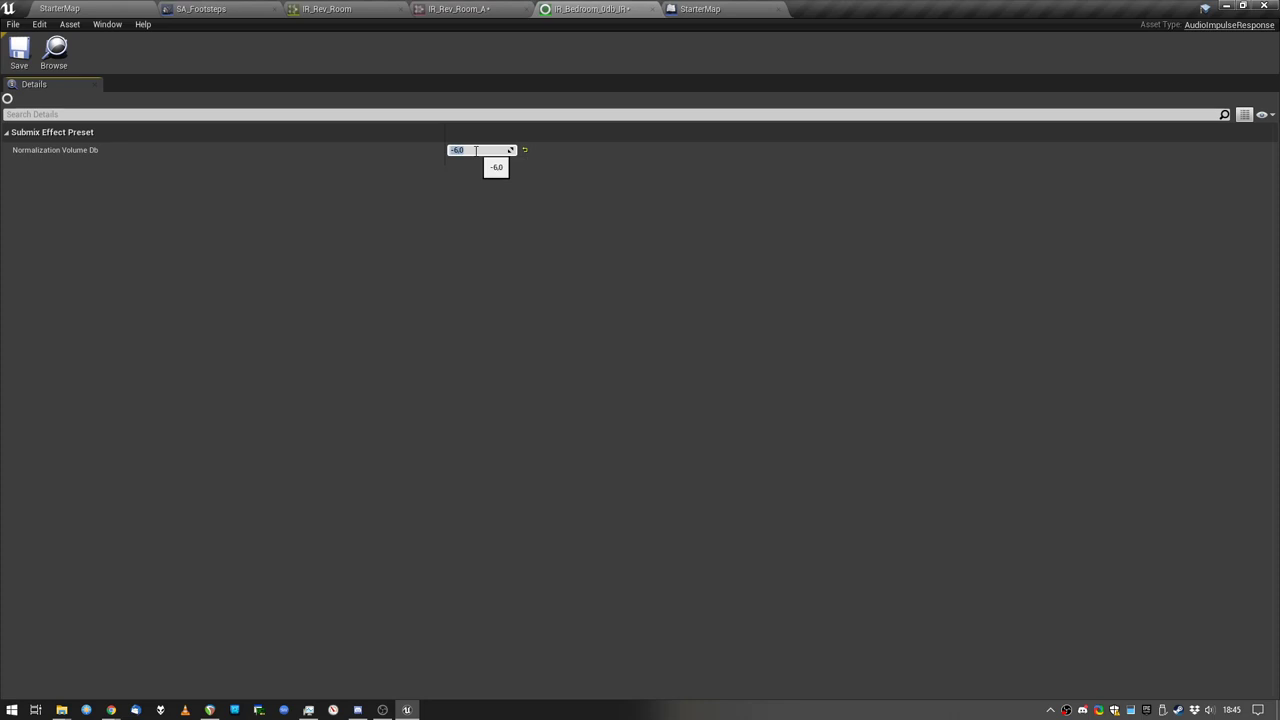
pyautogui.click(382, 291)
# Step: Review the submix send settings of SA_Footsteps and return to the effect chain of the IR_Rev_Room submix
pyautogui.click(307, 8)
pyautogui.click(202, 8)
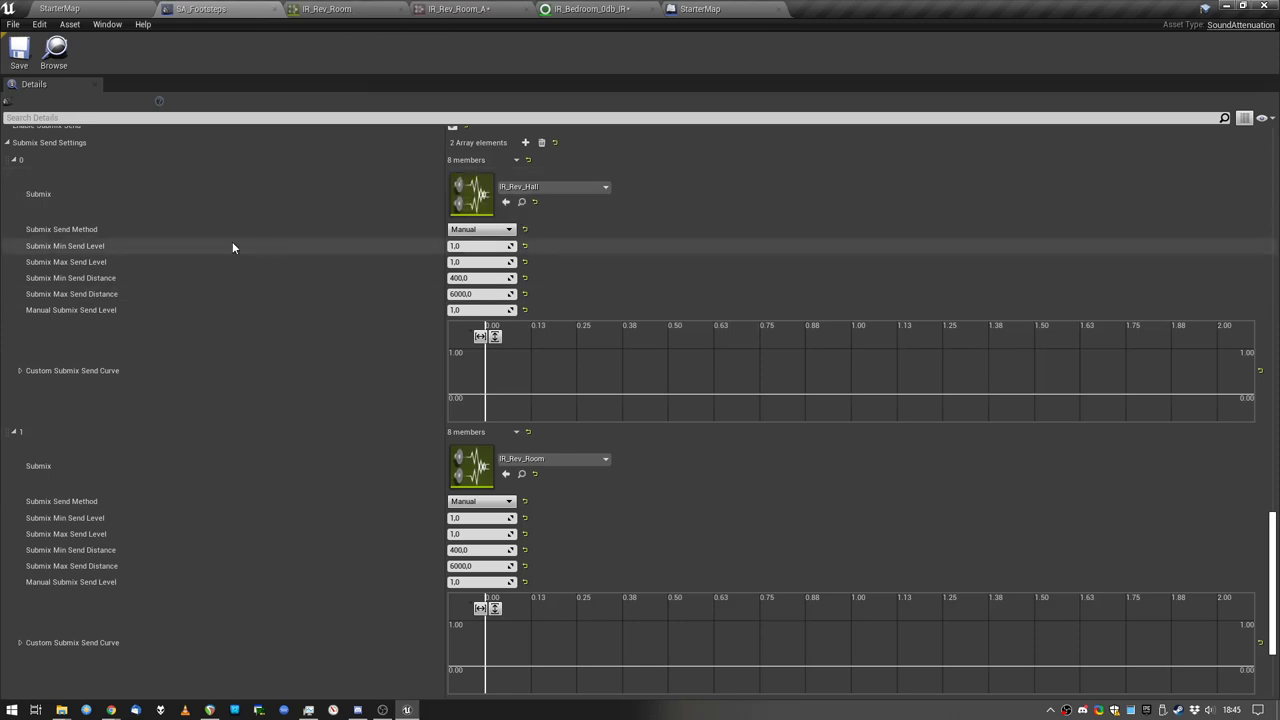
pyautogui.scroll(2, 220, 256)
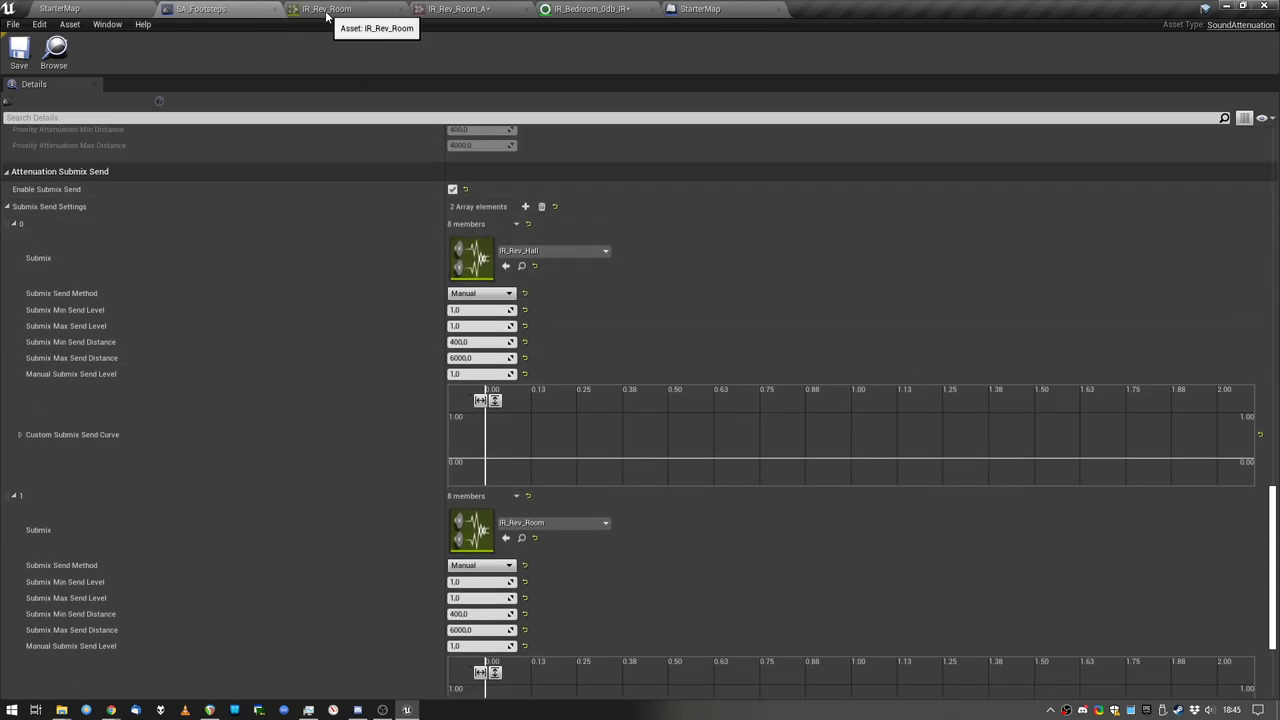
pyautogui.click(8, 207)
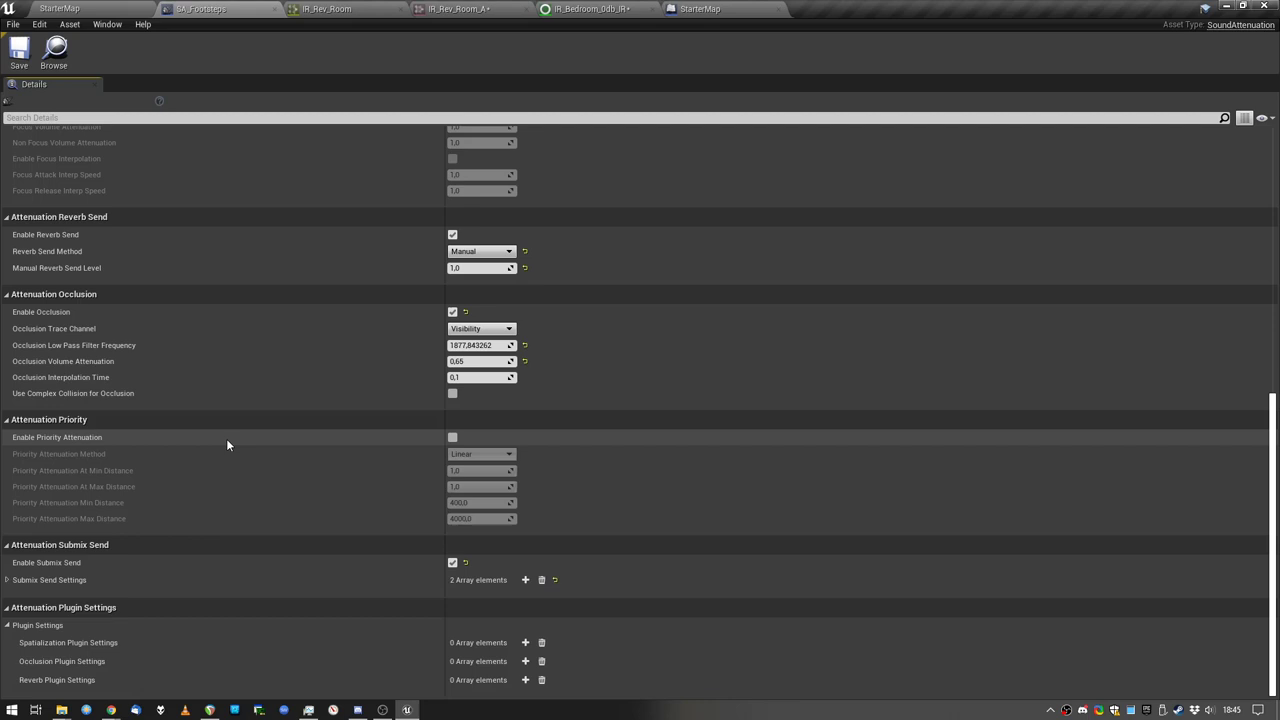
pyautogui.click(7, 580)
pyautogui.scroll(-4, 440, 491)
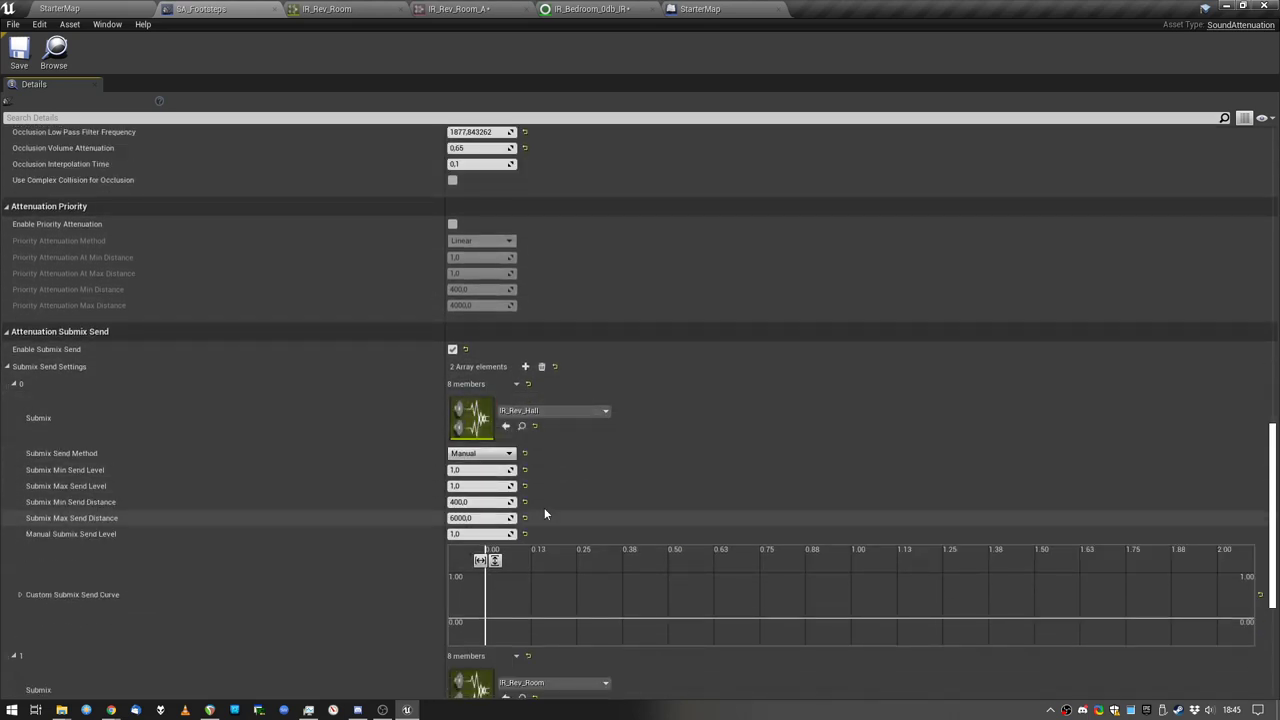
pyautogui.click(338, 8)
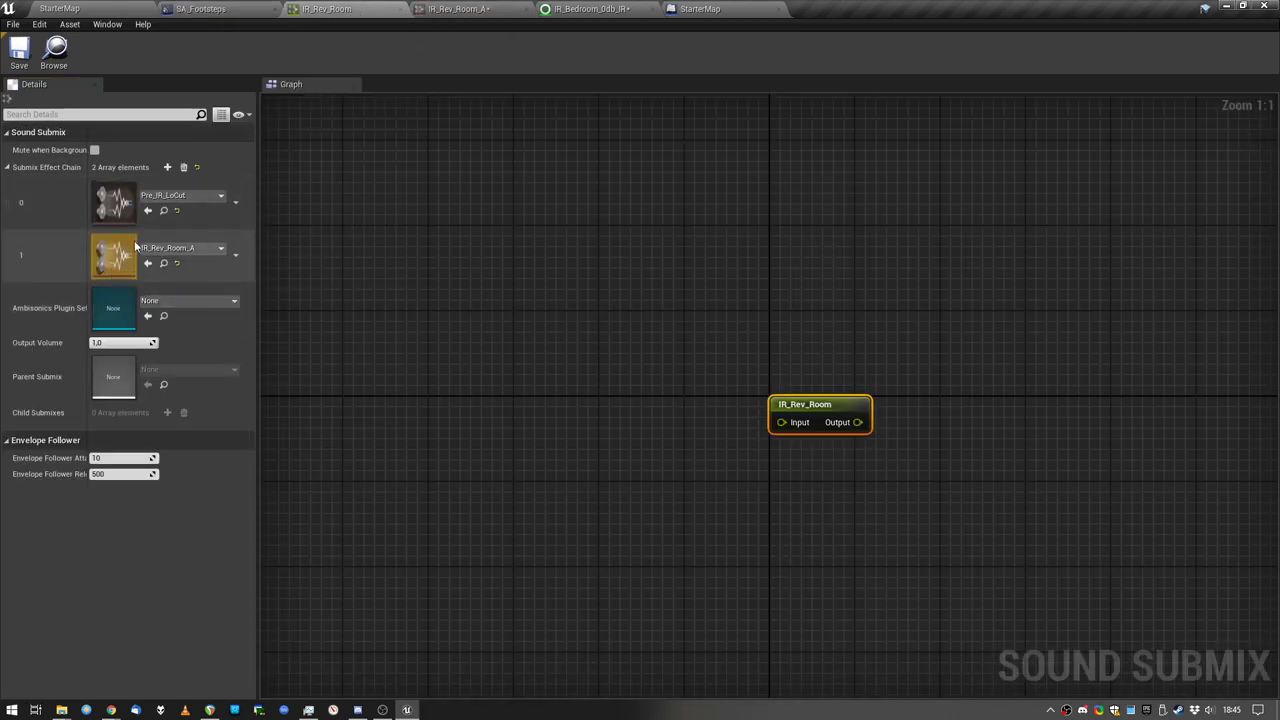
# Step: Look through the open impulse response and level blueprint editors, and return to the StarterMap level viewport
pyautogui.click(590, 9)
pyautogui.click(701, 9)
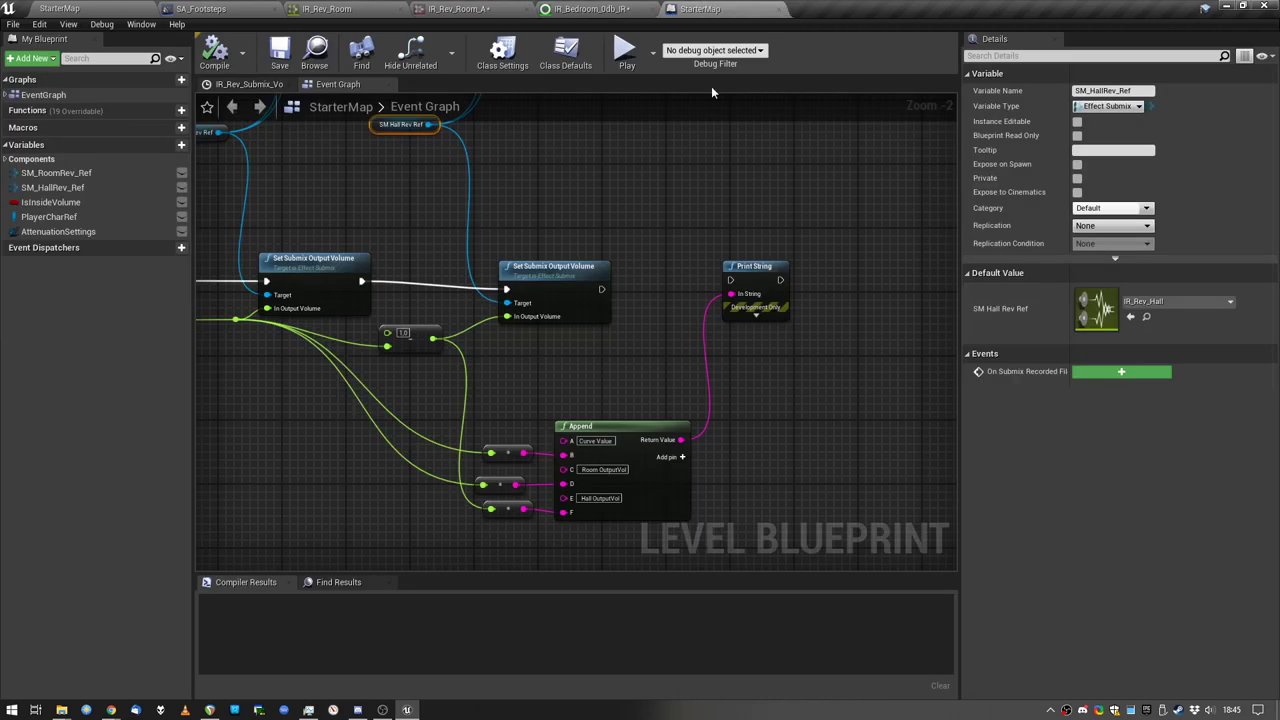
pyautogui.click(84, 12)
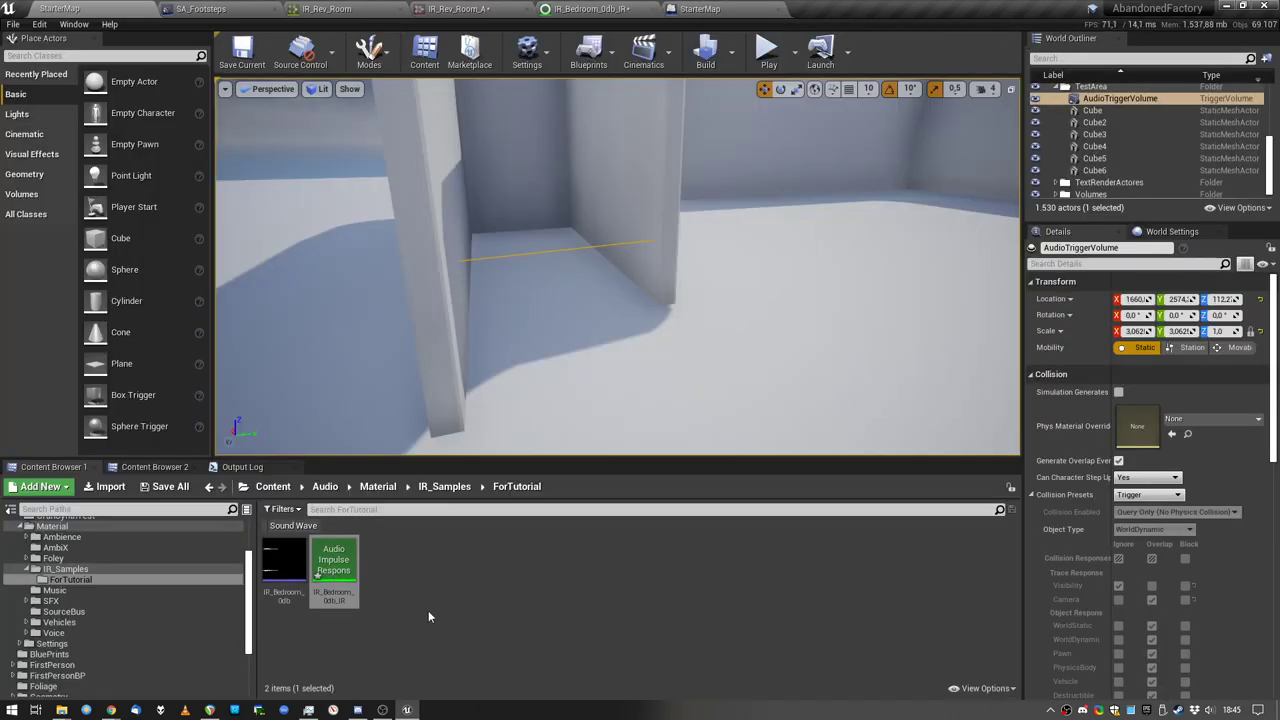
pyautogui.click(428, 616)
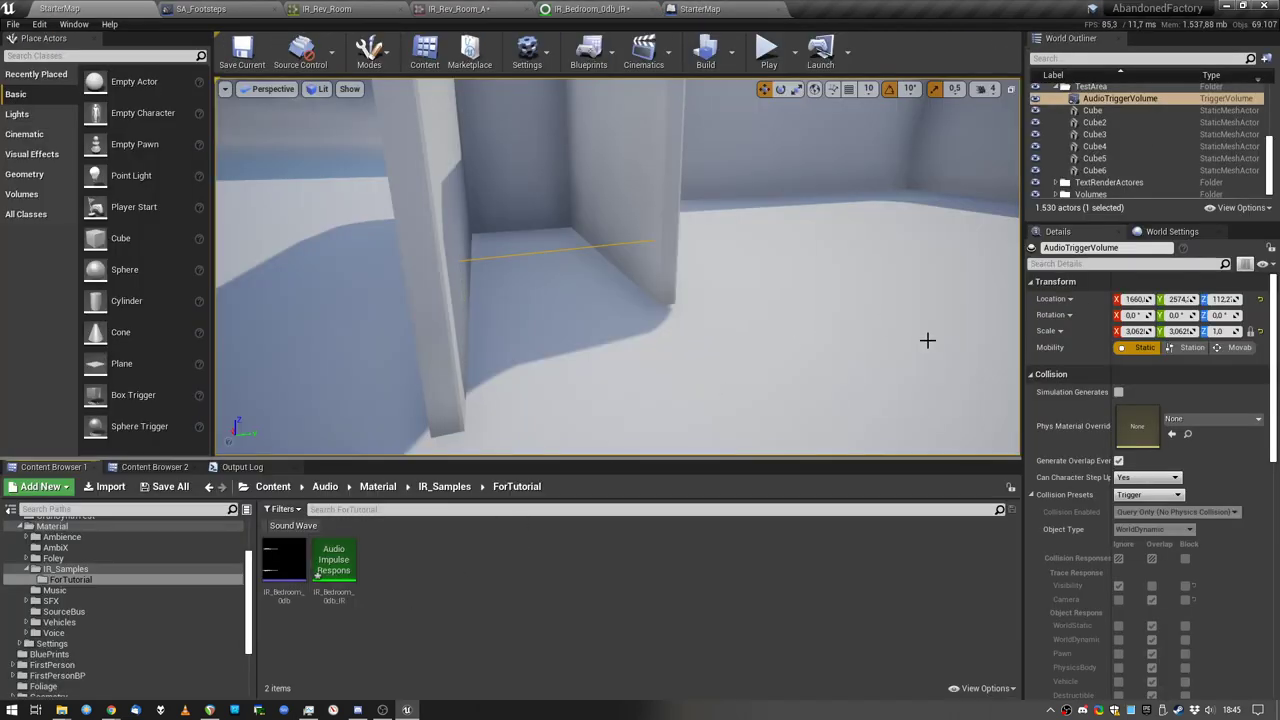
# Step: Switch to REAPER and solo the Reaktor 6 track holding the rendered synth clips
pyautogui.click(213, 710)
pyautogui.scroll(-4, 654, 343)
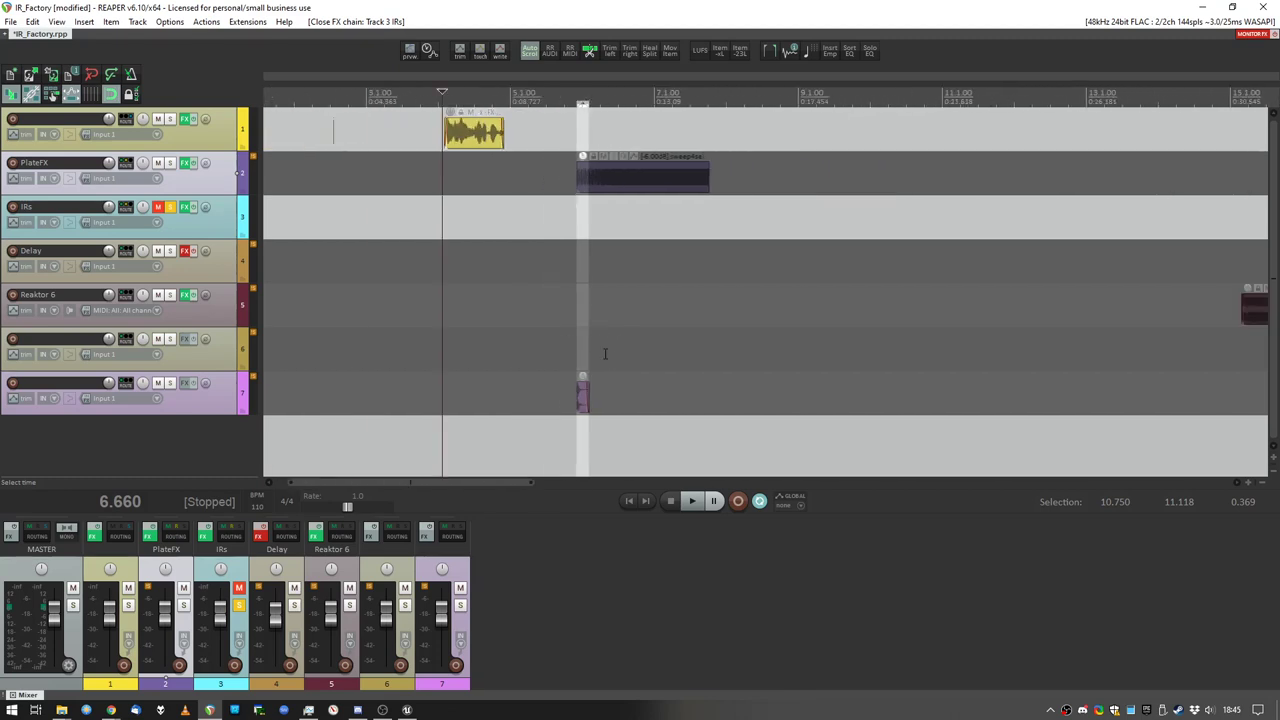
pyautogui.hscroll(10, 605, 353)
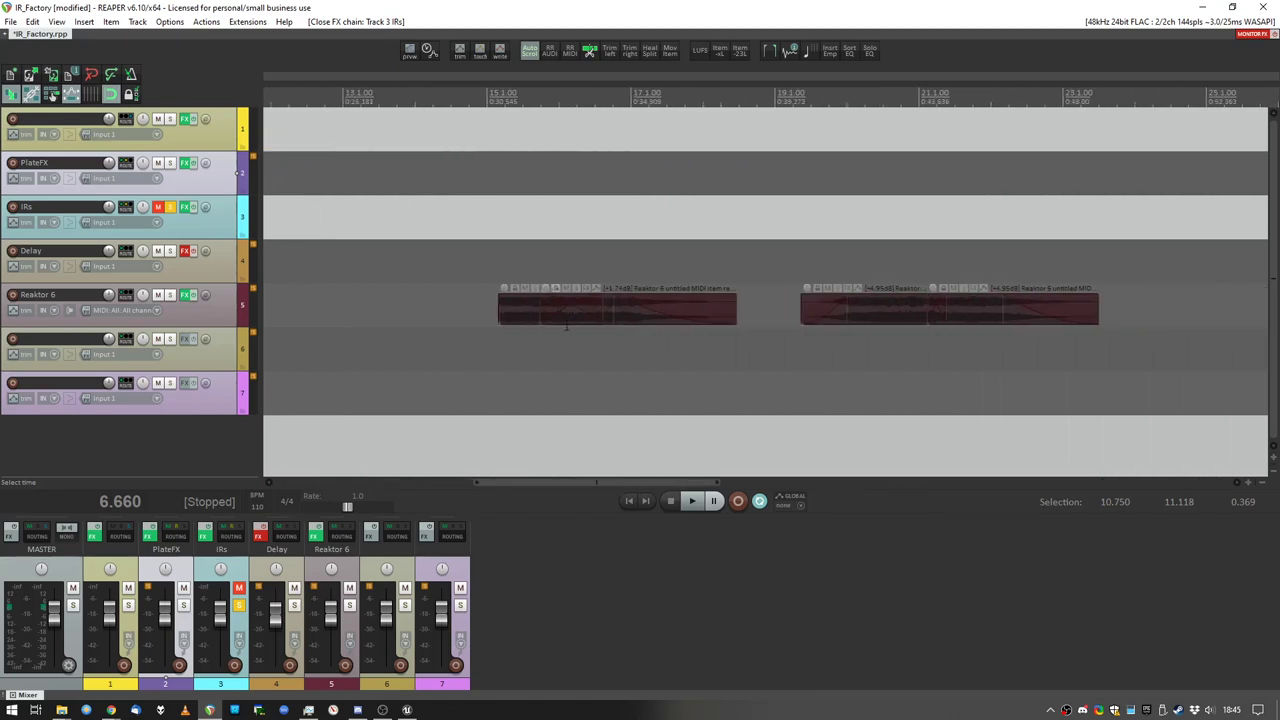
pyautogui.scroll(3, 566, 326)
pyautogui.scroll(-2, 591, 349)
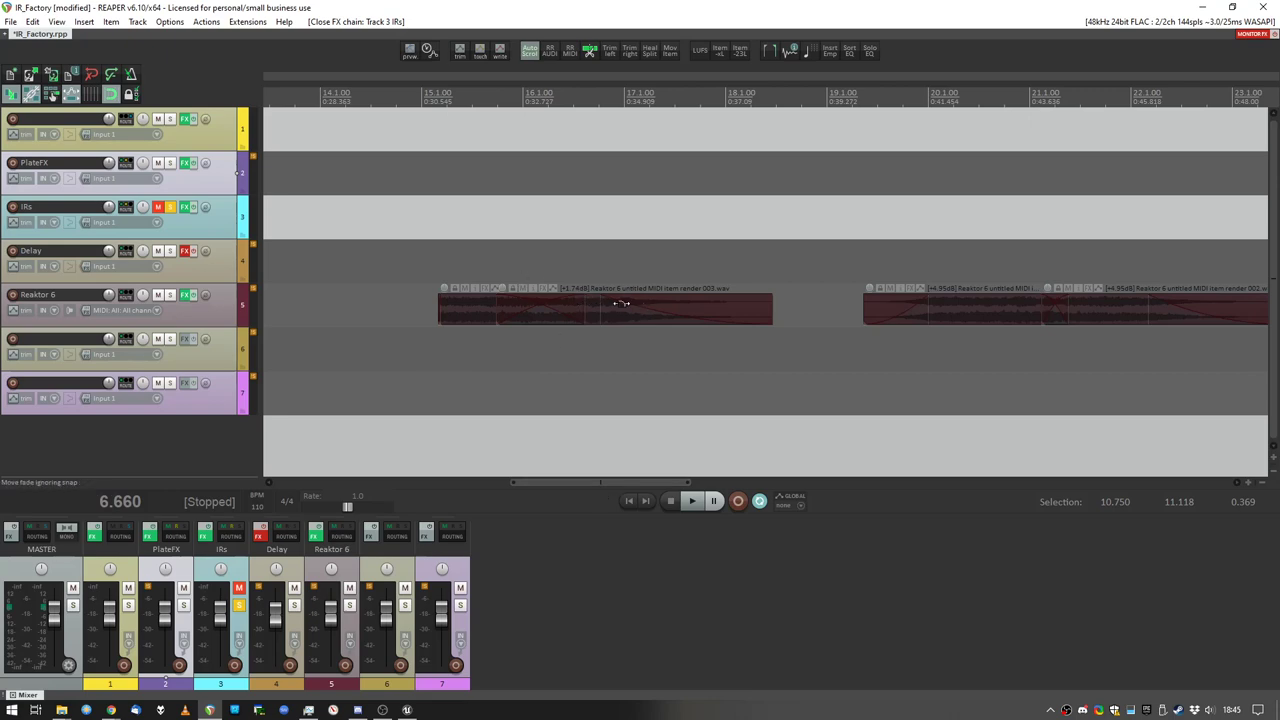
pyautogui.moveTo(401, 318); pyautogui.dragTo(849, 330, button='middle')
pyautogui.moveTo(434, 336); pyautogui.dragTo(783, 345, button='middle')
pyautogui.moveTo(451, 483); pyautogui.dragTo(632, 459)
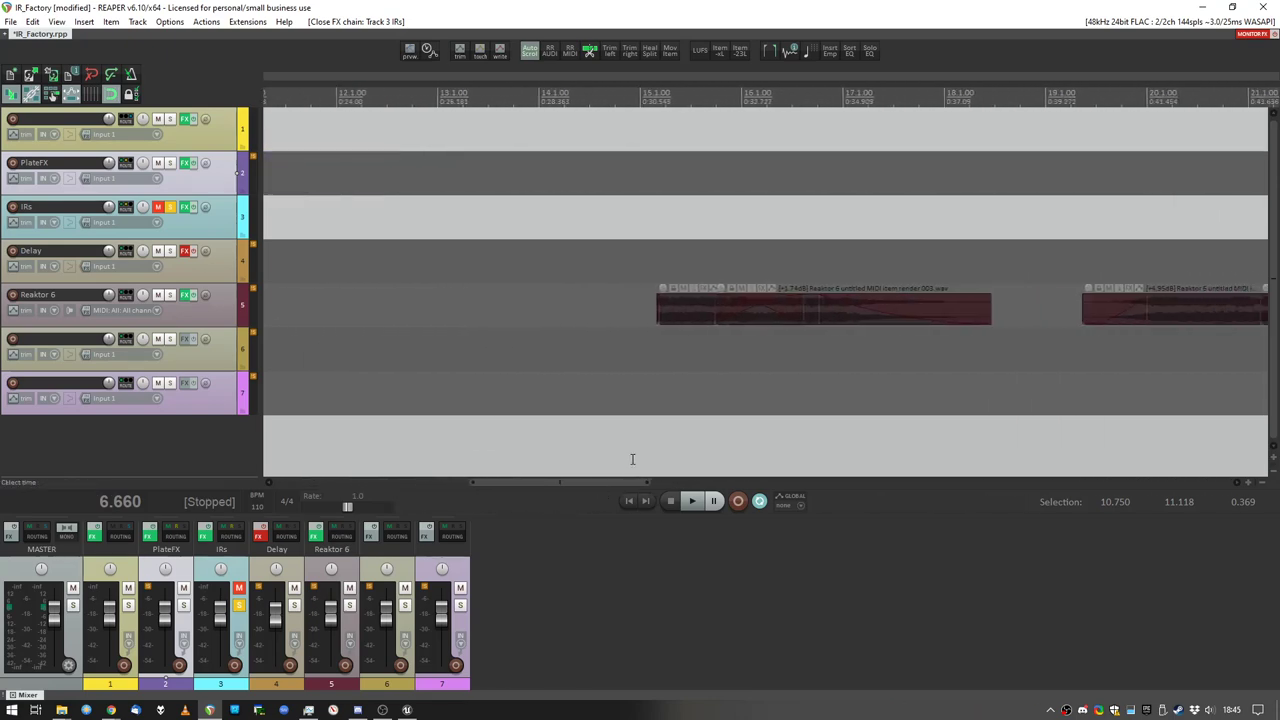
pyautogui.click(170, 297)
# Step: Select the first group of Reaktor 6 clips, add a region over them, and remove the region while keeping the time selection
pyautogui.moveTo(692, 316); pyautogui.dragTo(428, 320, button='middle')
pyautogui.moveTo(369, 303); pyautogui.dragTo(755, 355, button='right')
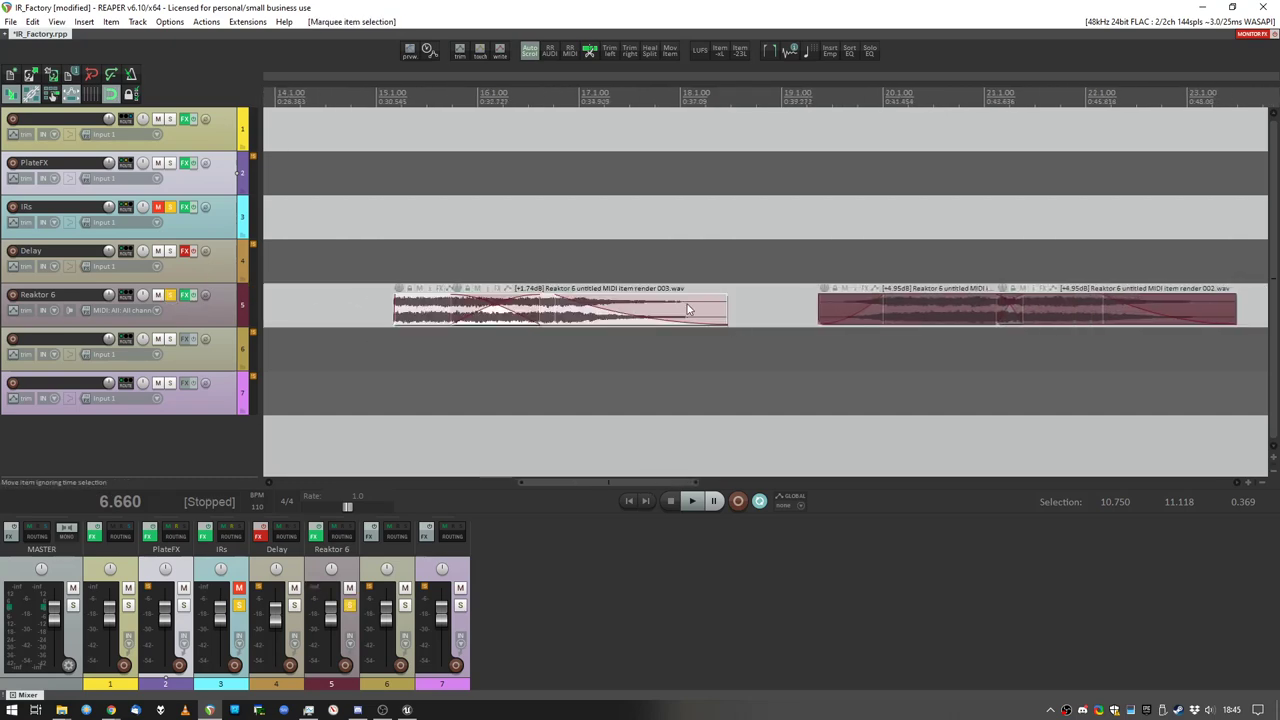
pyautogui.rightClick(435, 92)
pyautogui.click(490, 133)
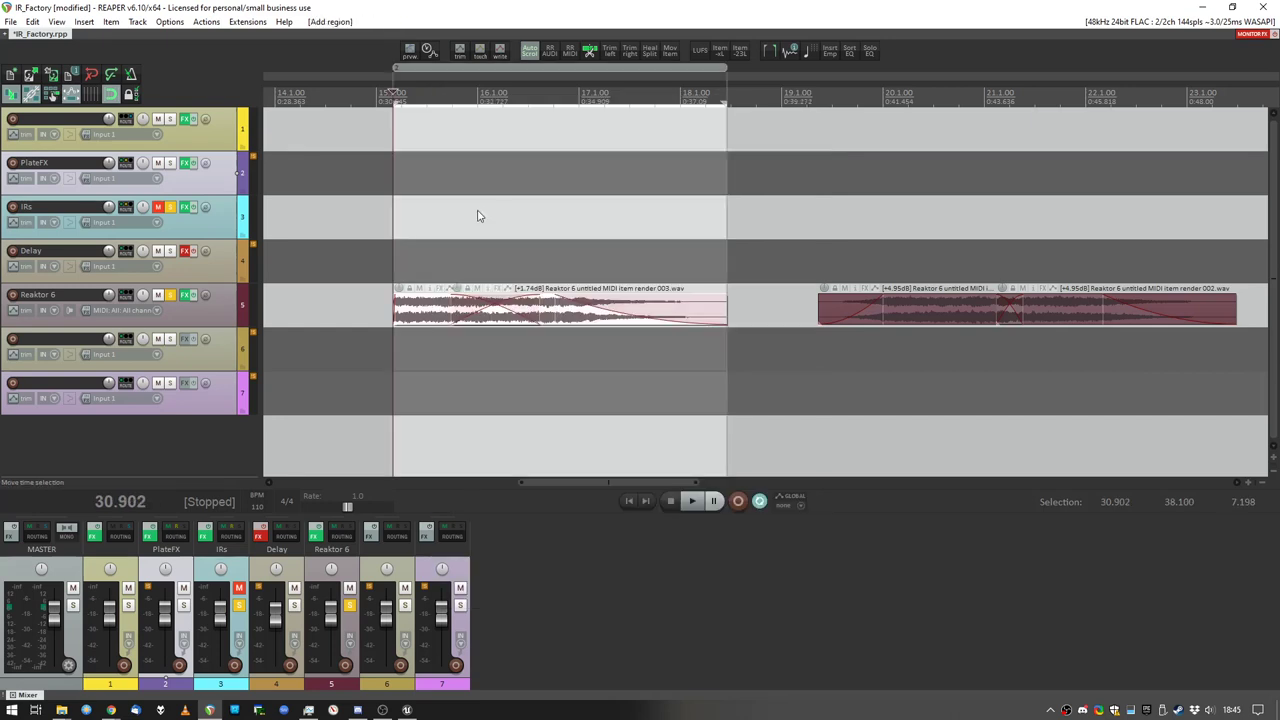
pyautogui.keyDown('alt'); pyautogui.click(552, 72); pyautogui.keyUp('alt')
# Step: Unsolo the IRs track and play back parts of both Reaktor 6 clip groups
pyautogui.moveTo(462, 292); pyautogui.dragTo(539, 294, button='middle')
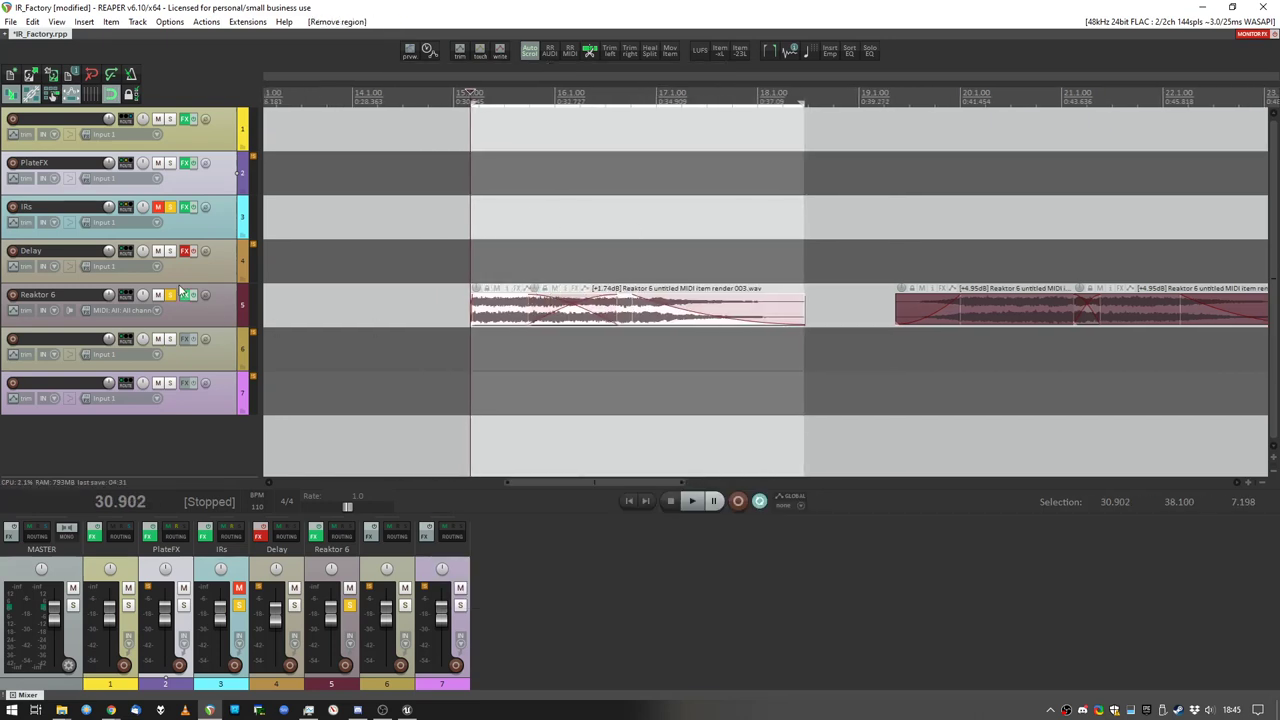
pyautogui.click(170, 211)
pyautogui.click(554, 366)
pyautogui.press('space')
pyautogui.click(489, 347)
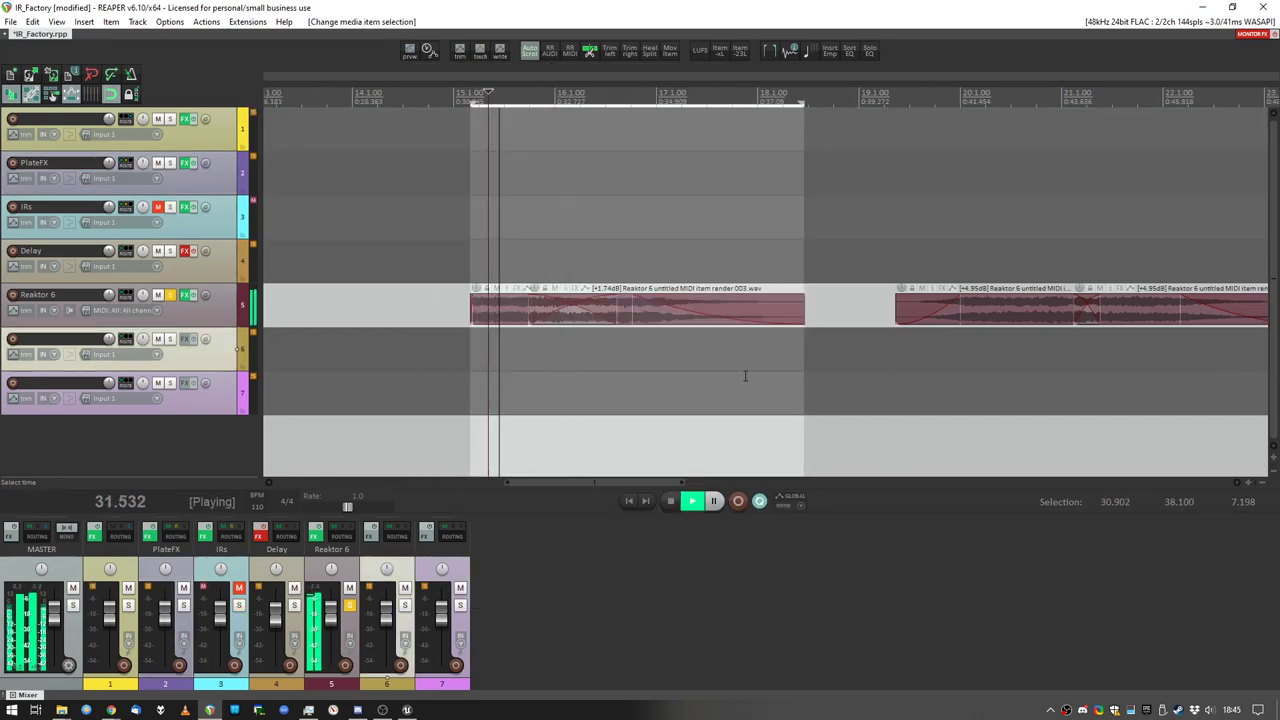
pyautogui.moveTo(725, 373); pyautogui.dragTo(528, 366, button='middle')
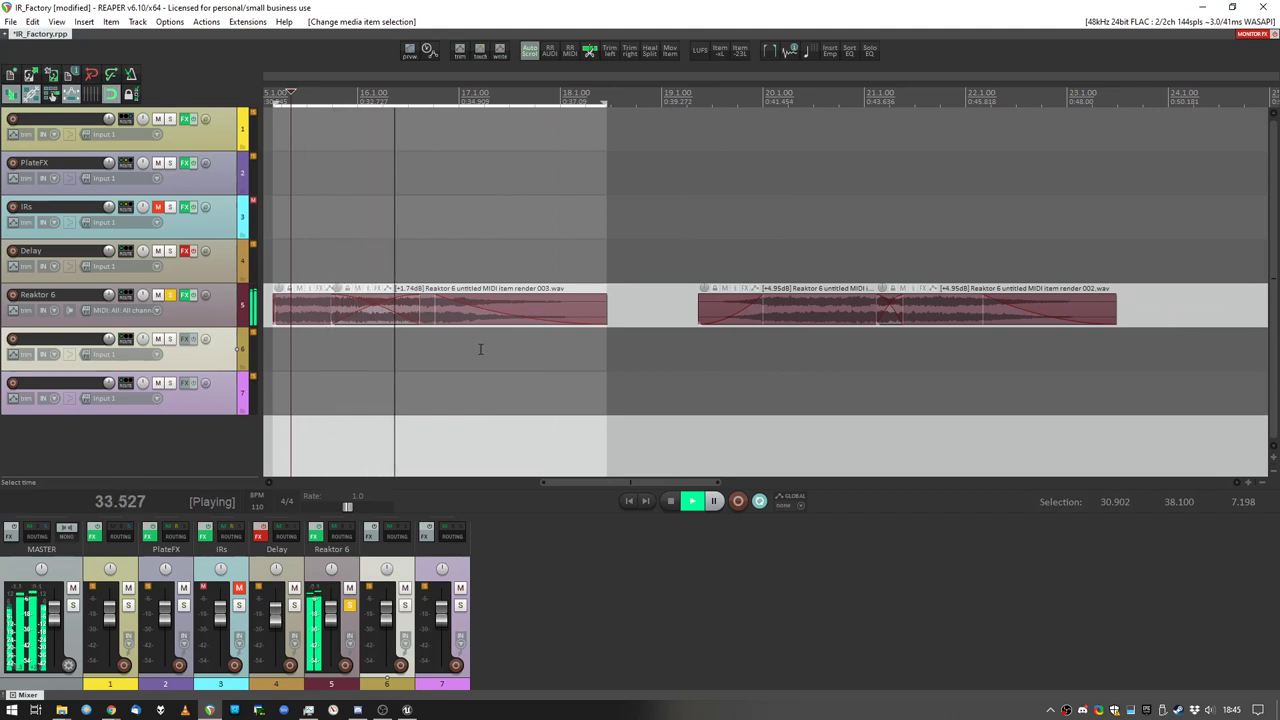
pyautogui.click(757, 343)
pyautogui.press('space')
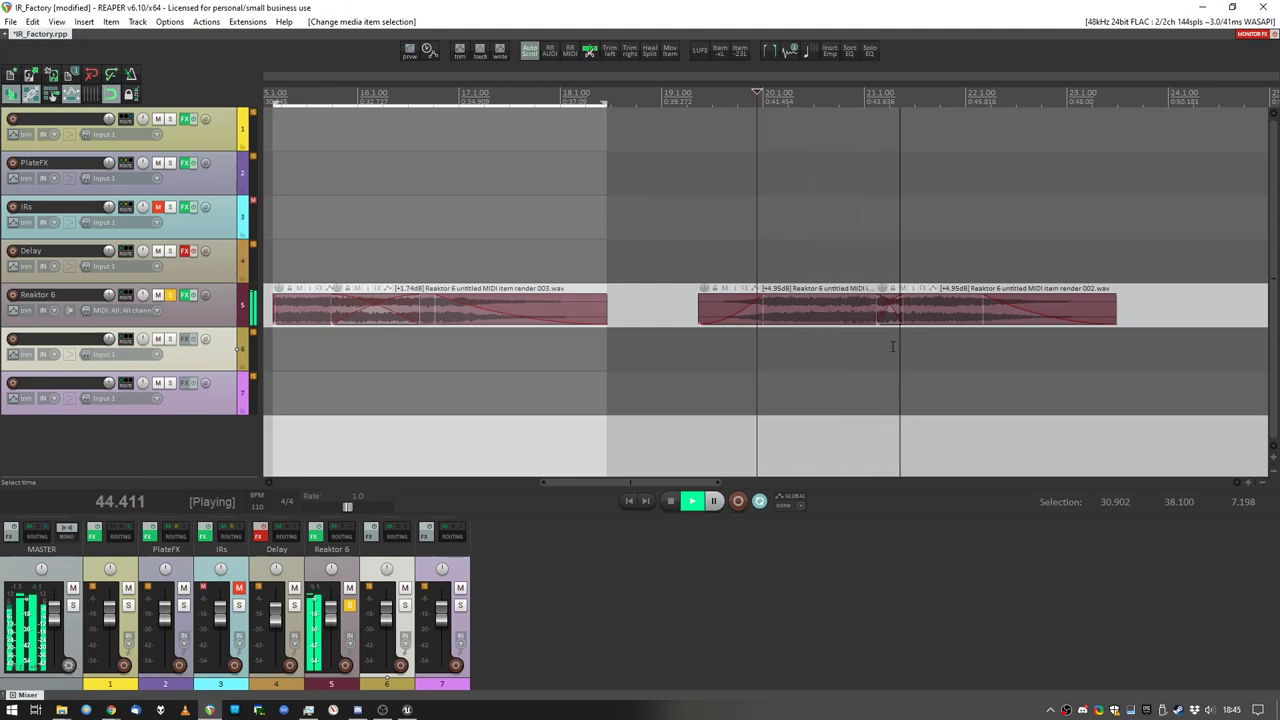
pyautogui.press('space')
# Step: Render the time selection to the IR_Export folder as IR_Synth_01 and dismiss the finished render
pyautogui.scroll(-2, 891, 347)
pyautogui.hscroll(-1, 632, 348)
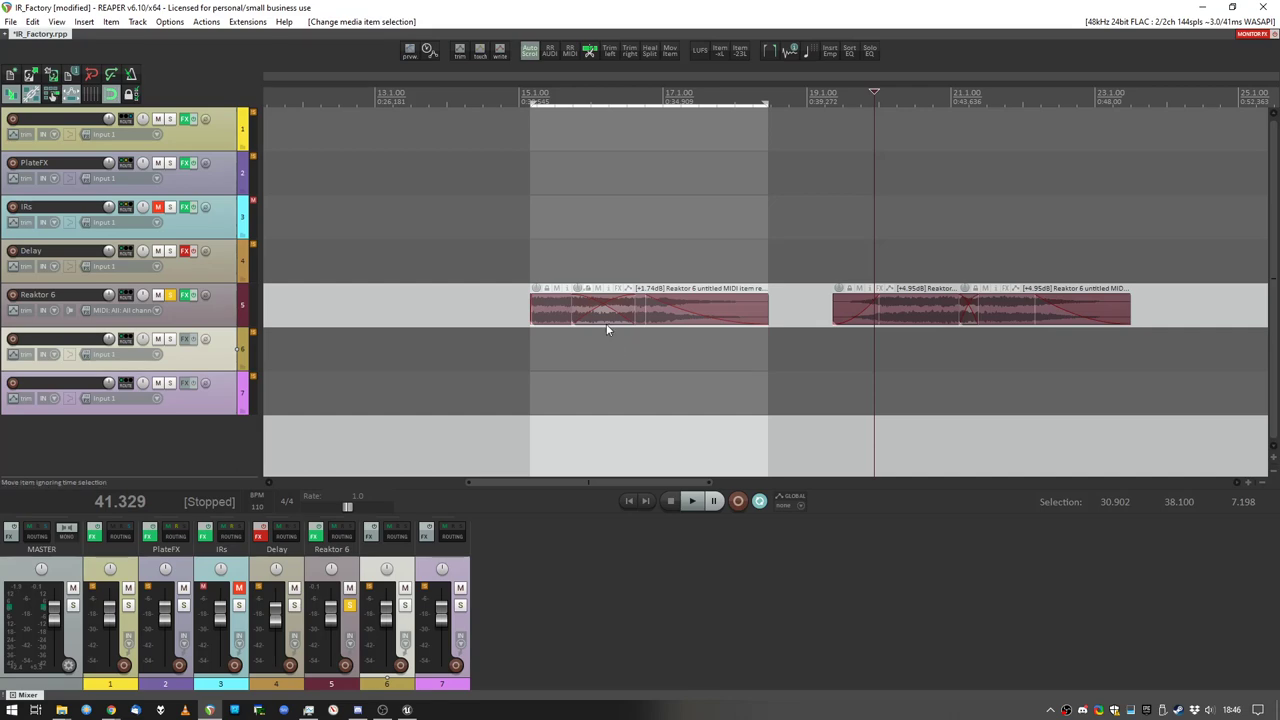
pyautogui.hotkey('ctrl', 'alt', 'r')
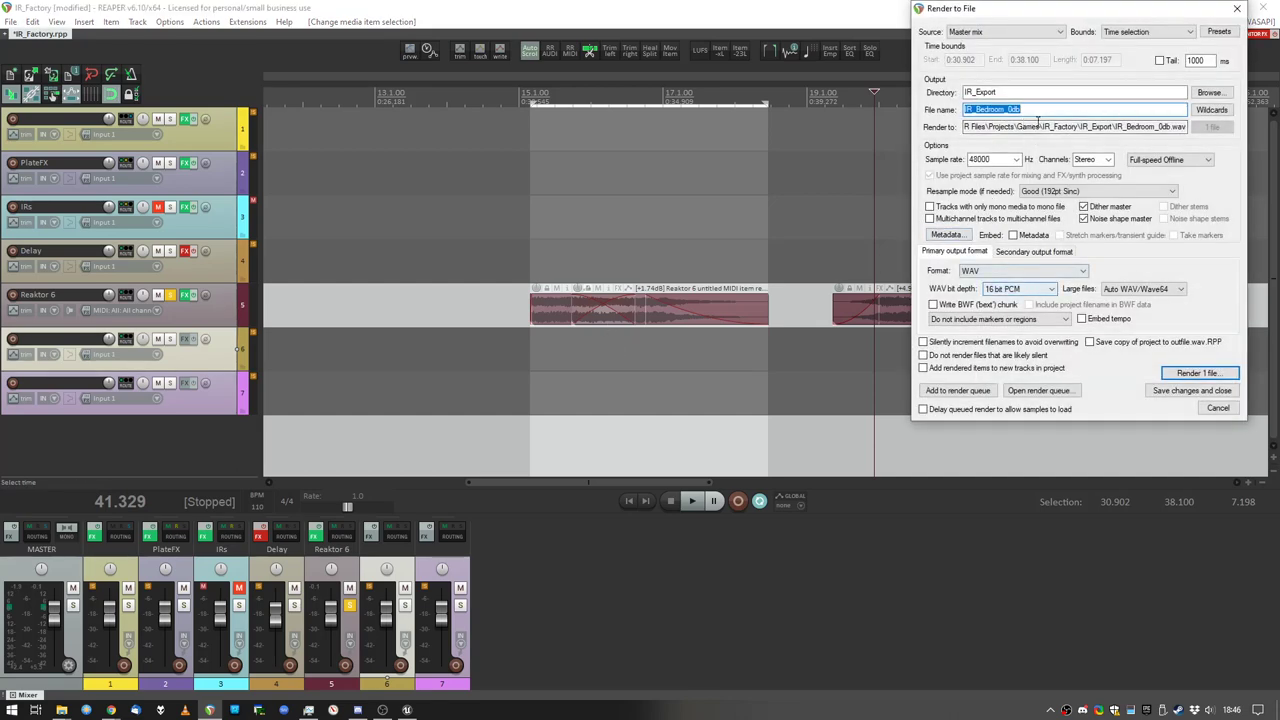
pyautogui.write('Synth_01')
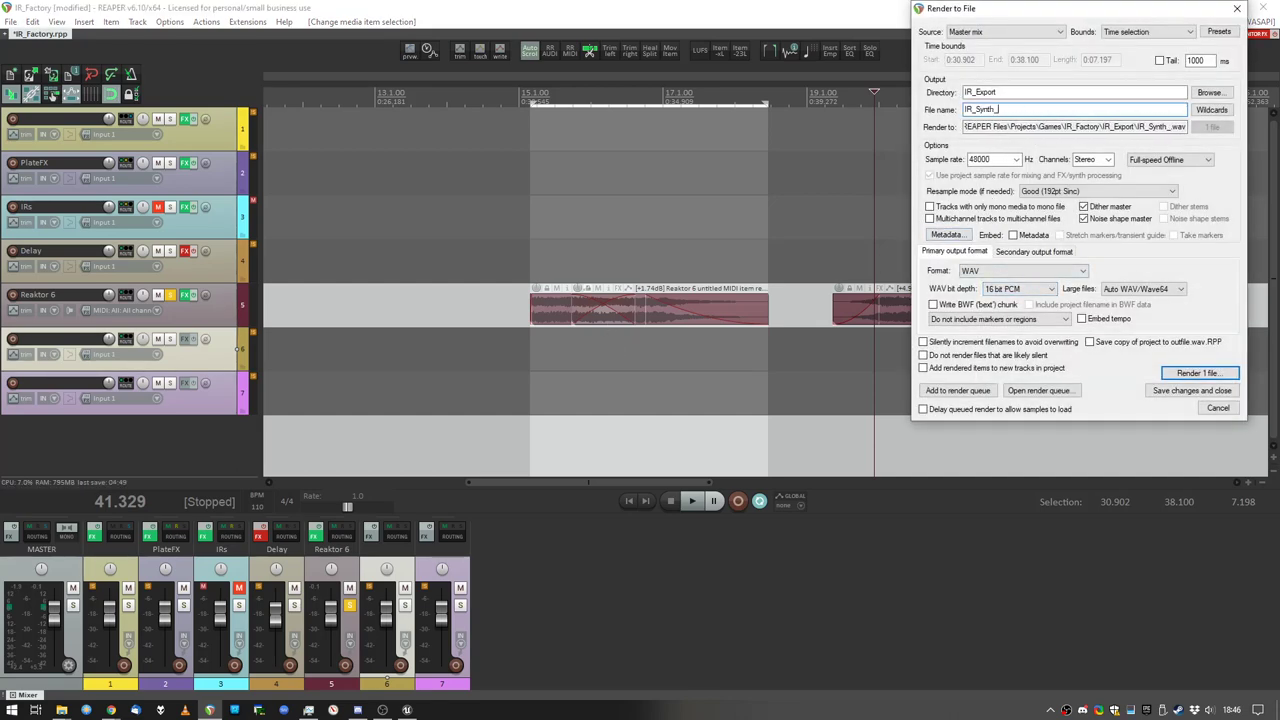
pyautogui.click(1190, 374)
pyautogui.click(553, 498)
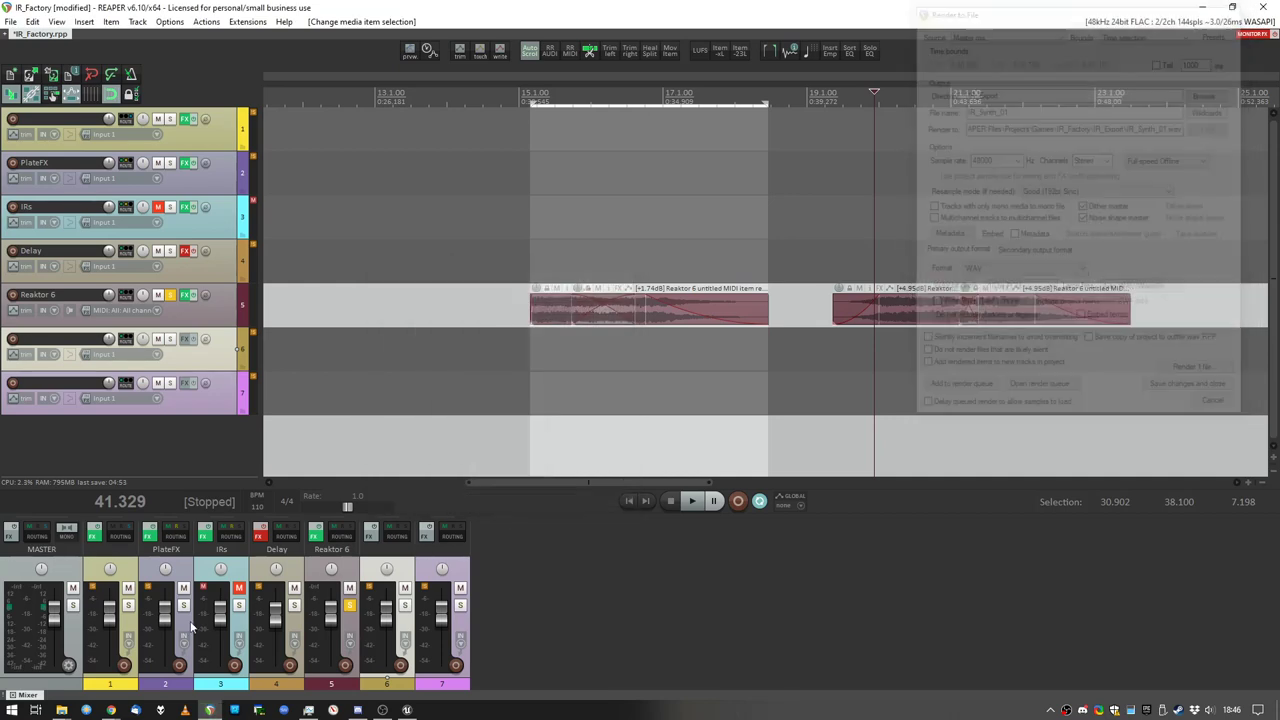
# Step: Copy IR_Synth_01.wav from the IR_Export folder into the Unreal project's ForTutorial folder
pyautogui.click(62, 711)
pyautogui.moveTo(62, 711)
pyautogui.click(194, 655)
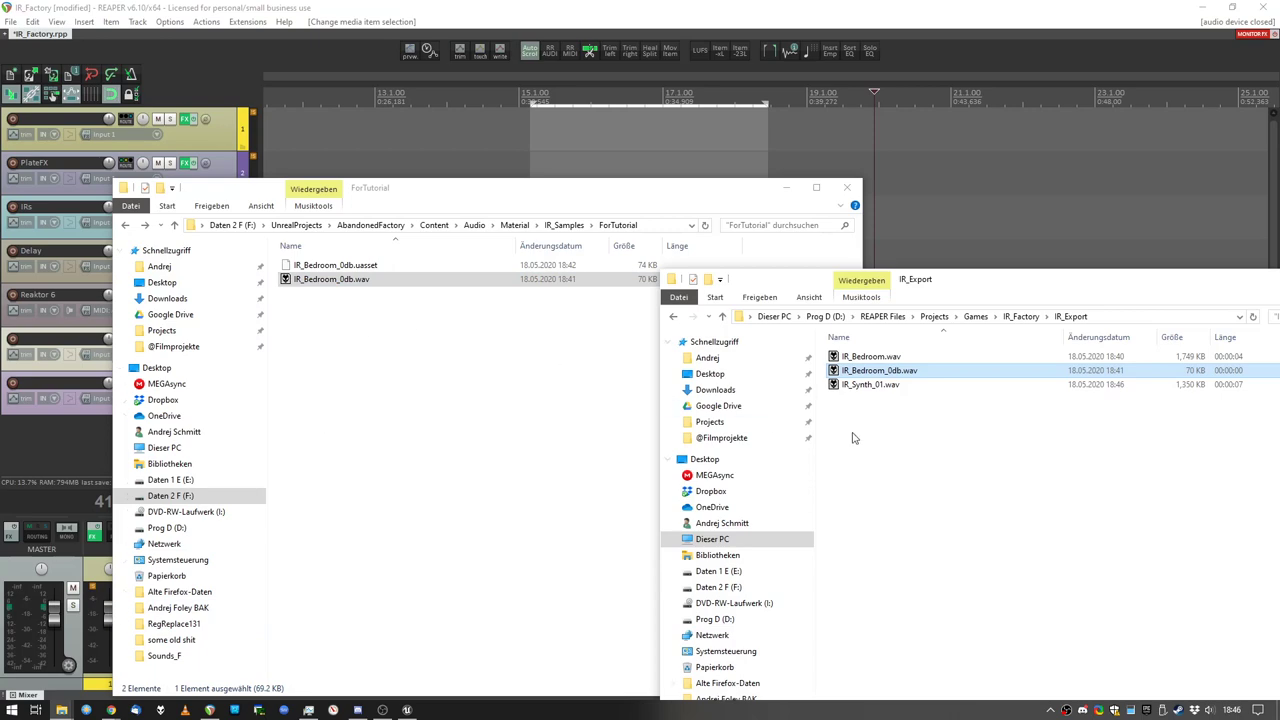
pyautogui.moveTo(893, 392); pyautogui.dragTo(392, 405)
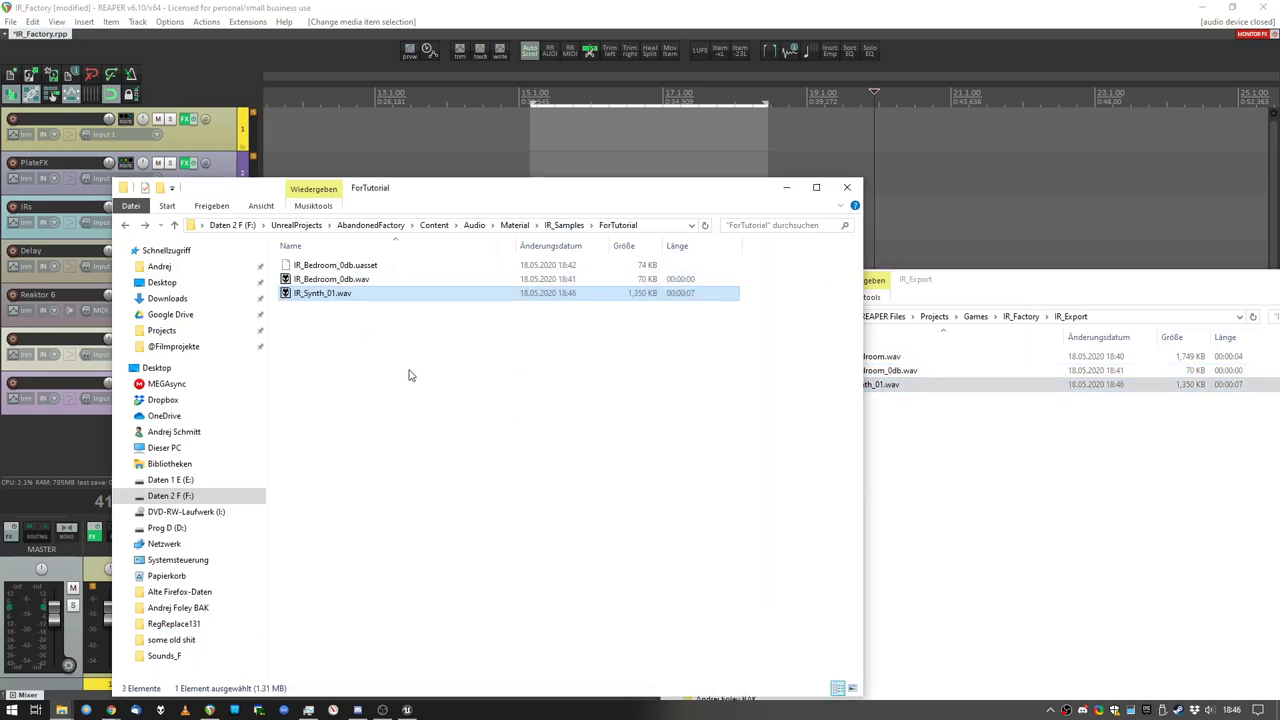
# Step: Switch to Unreal Editor, import the detected IR_Synth_01 file, and try to create an impulse response from it
pyautogui.click(406, 710)
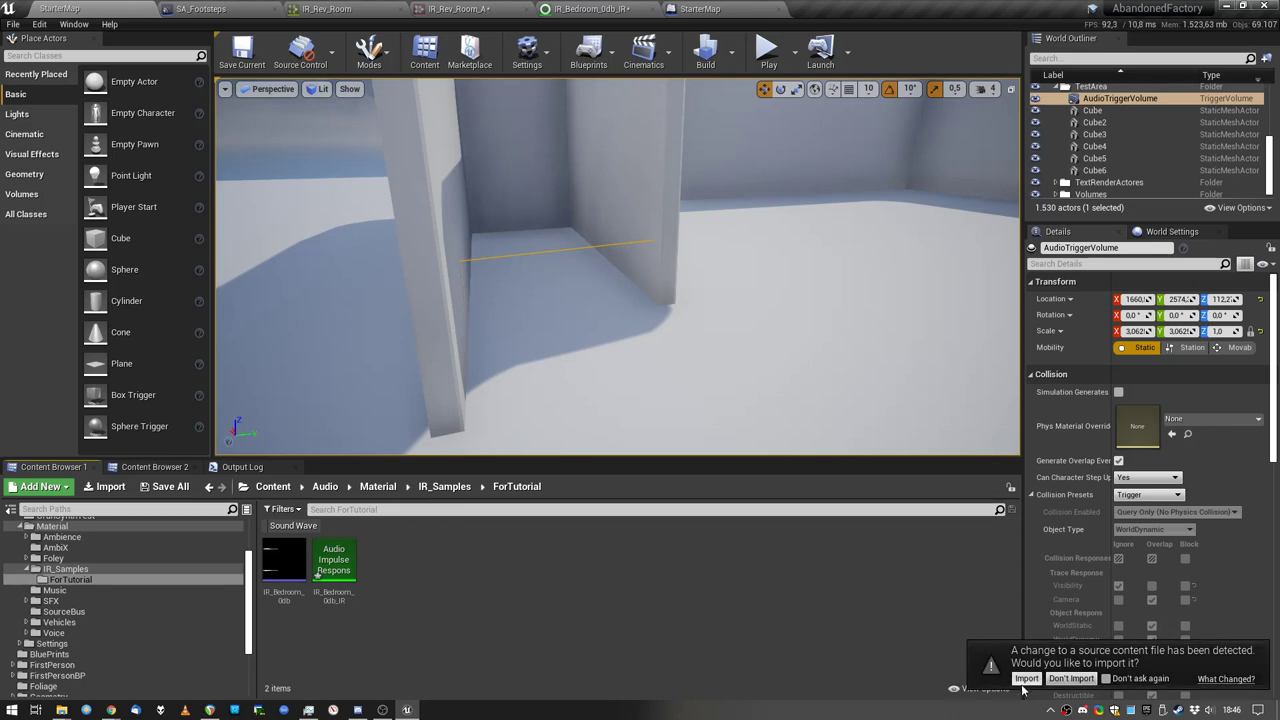
pyautogui.click(1026, 678)
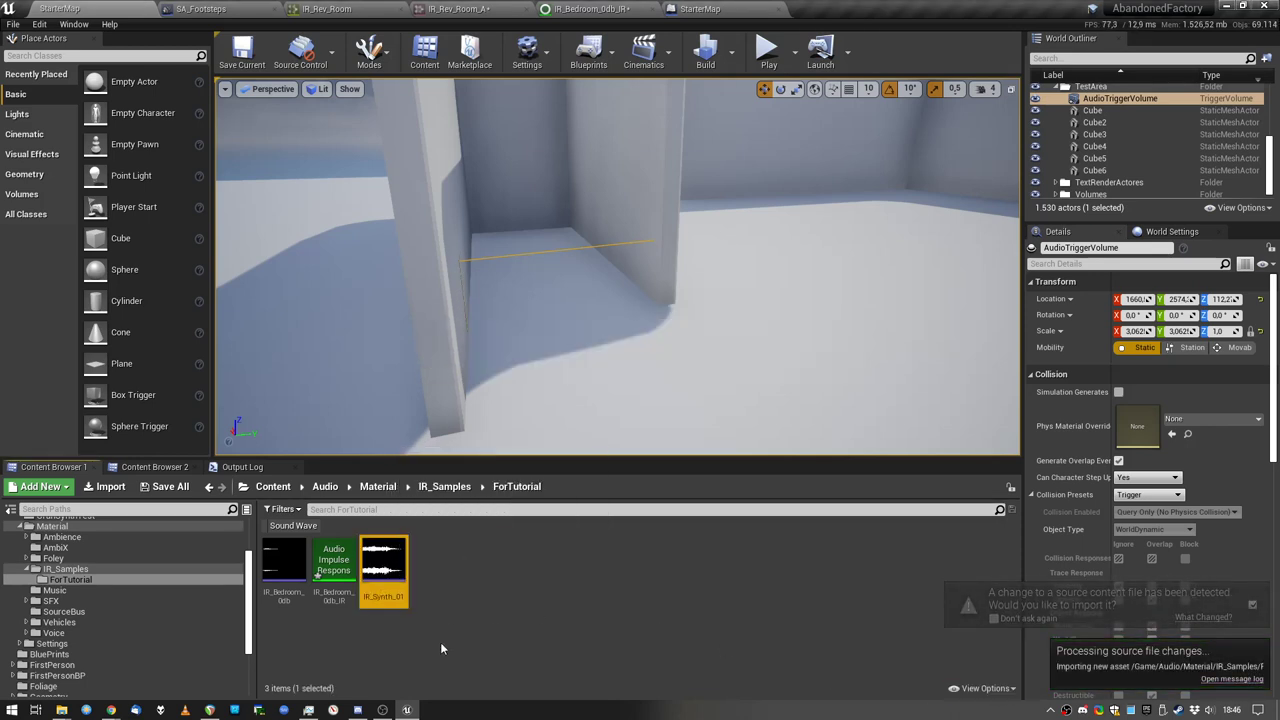
pyautogui.rightClick(387, 595)
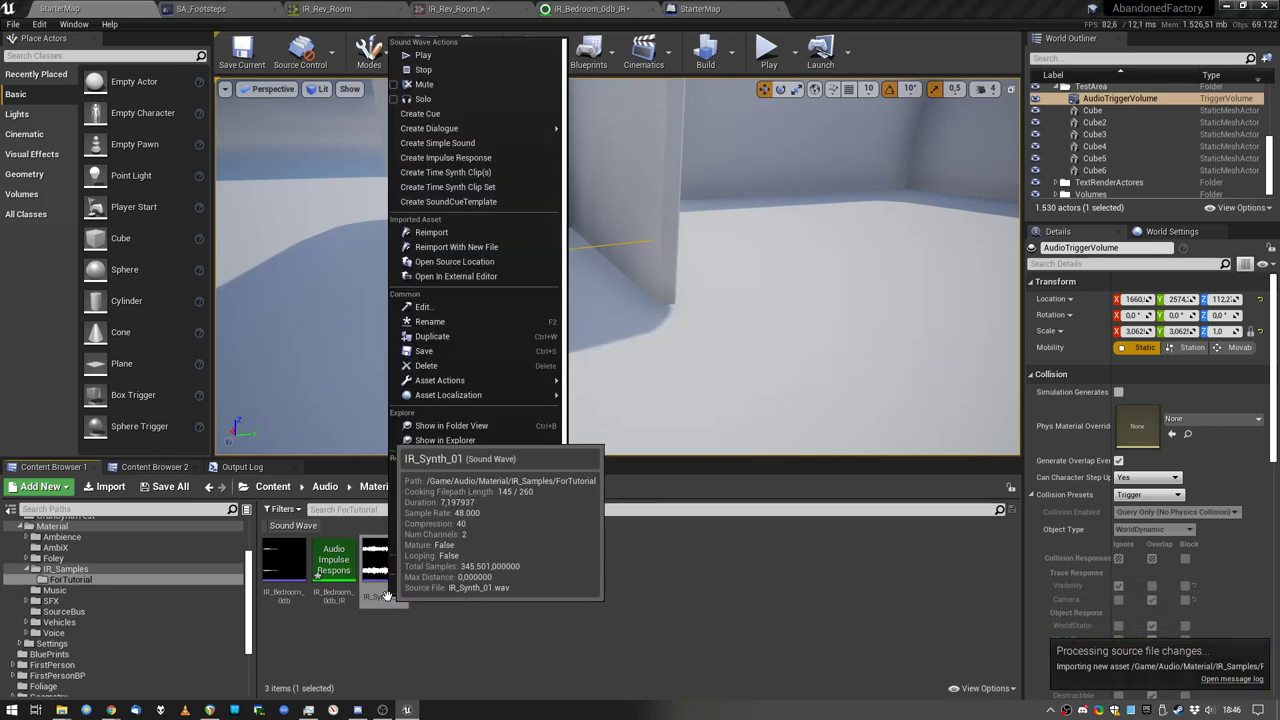
pyautogui.click(453, 159)
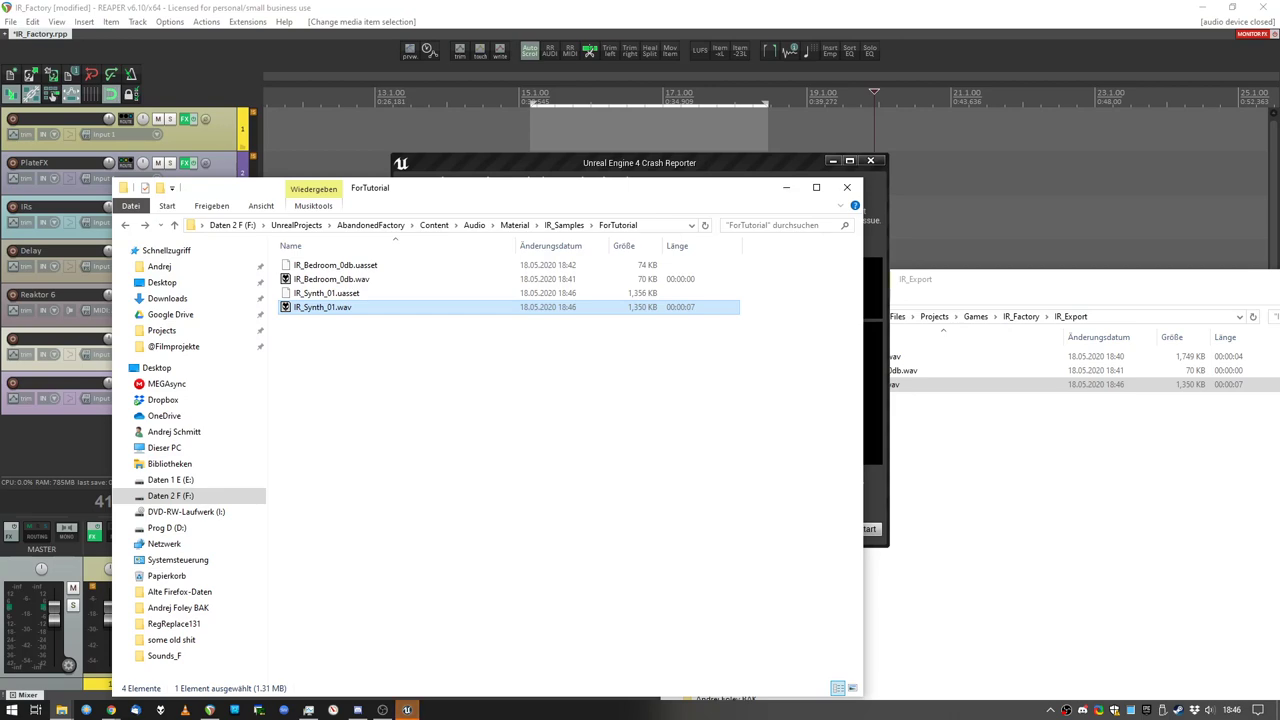
# Step: Restart Unreal Editor from the crash reporter and dismiss the IR_Export folder window
pyautogui.click(725, 163)
pyautogui.click(866, 531)
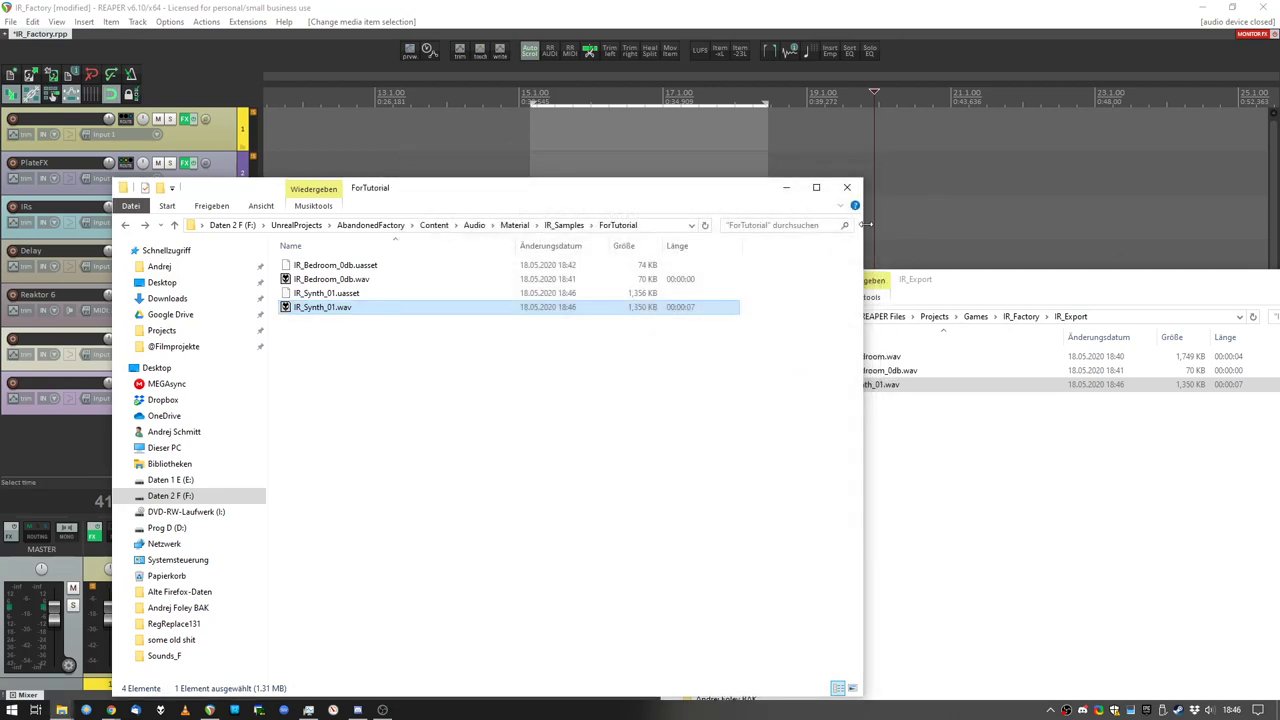
pyautogui.moveTo(955, 290); pyautogui.dragTo(1095, 183)
pyautogui.click(1160, 176)
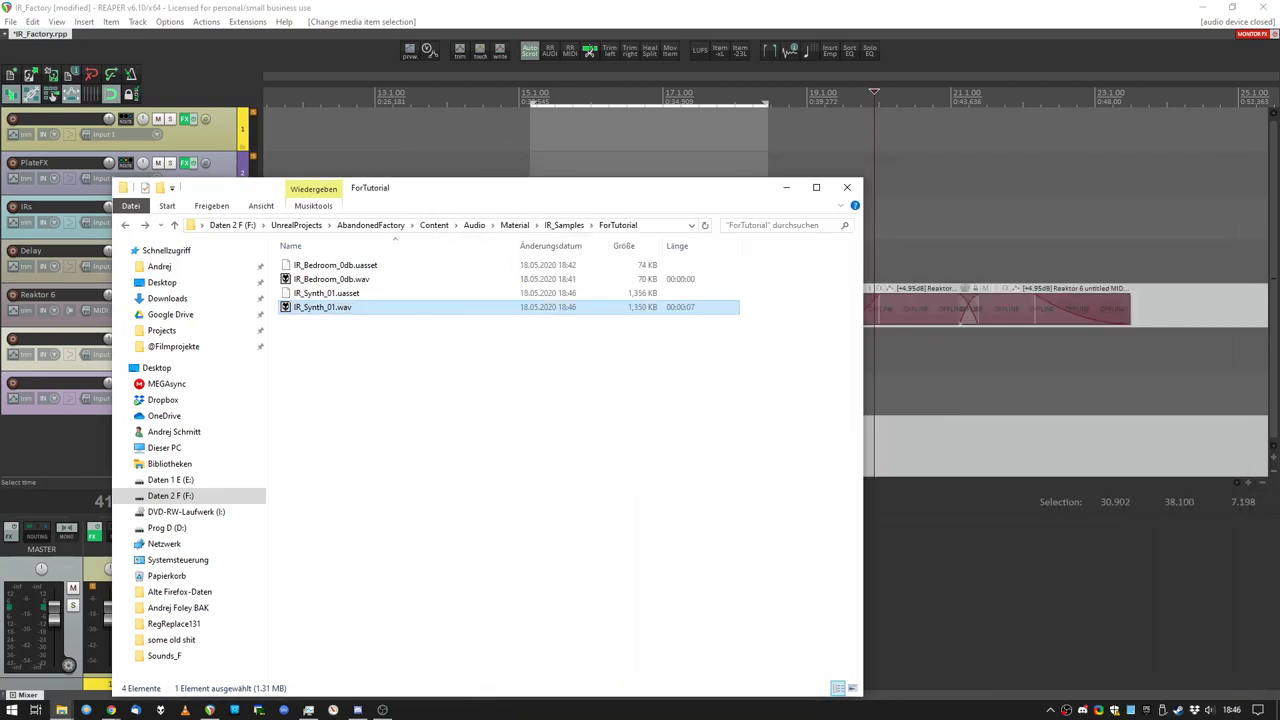